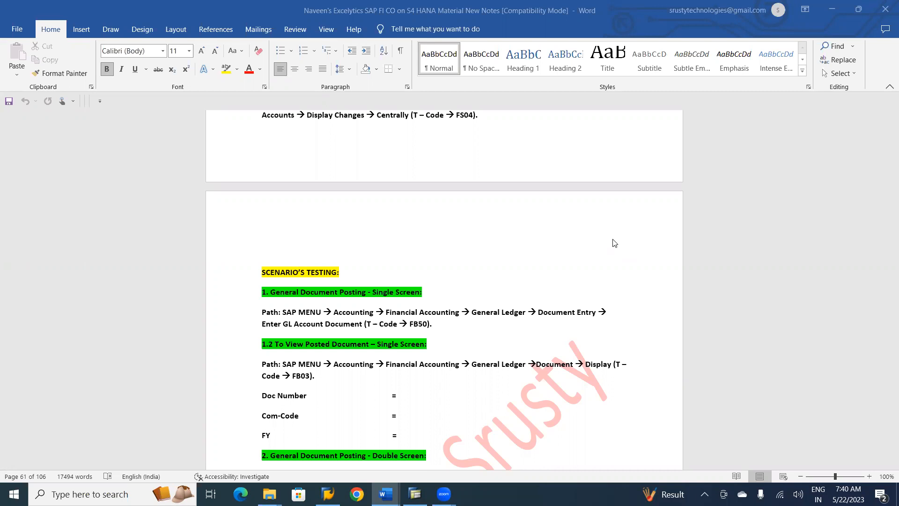
Step: Look through the Word notes for the Activate Document Splitting path above the Master Data section and dismiss the antivirus notification
scroll(613, 242, up, 2)
scroll(614, 242, down, 2)
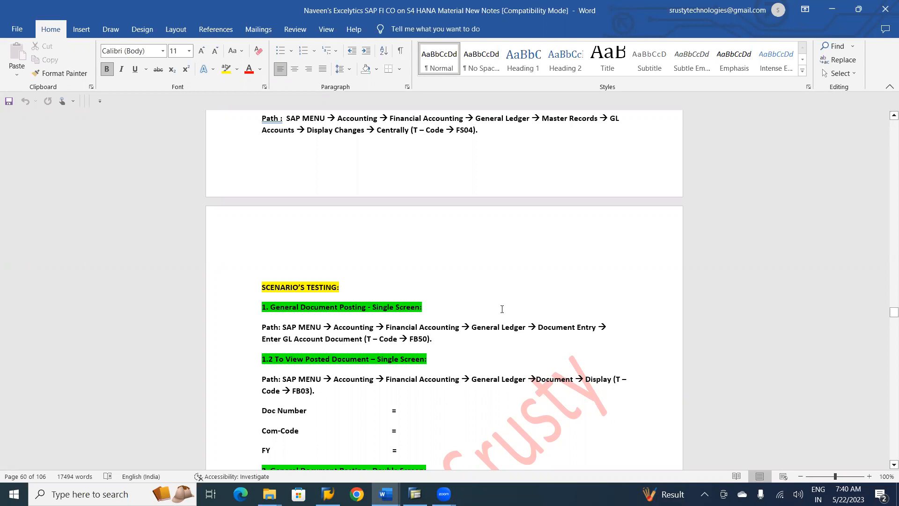
scroll(502, 309, up, 15)
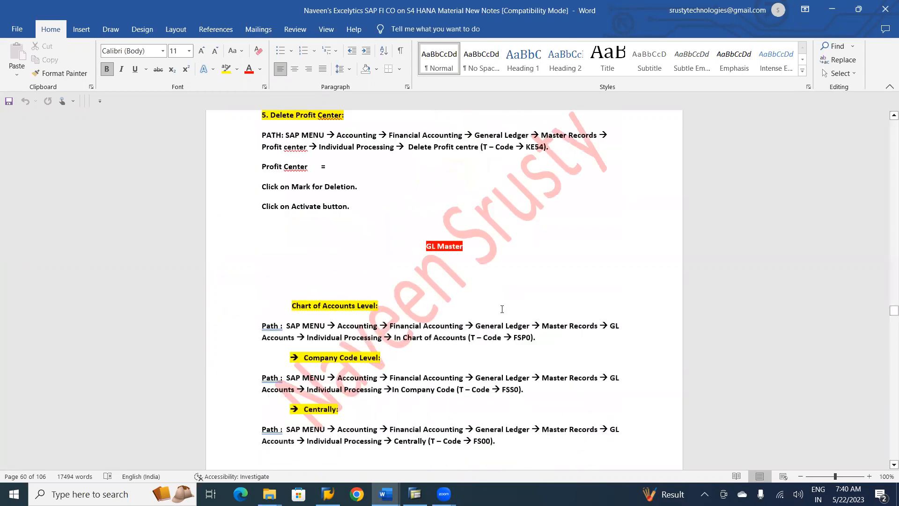
scroll(502, 309, up, 20)
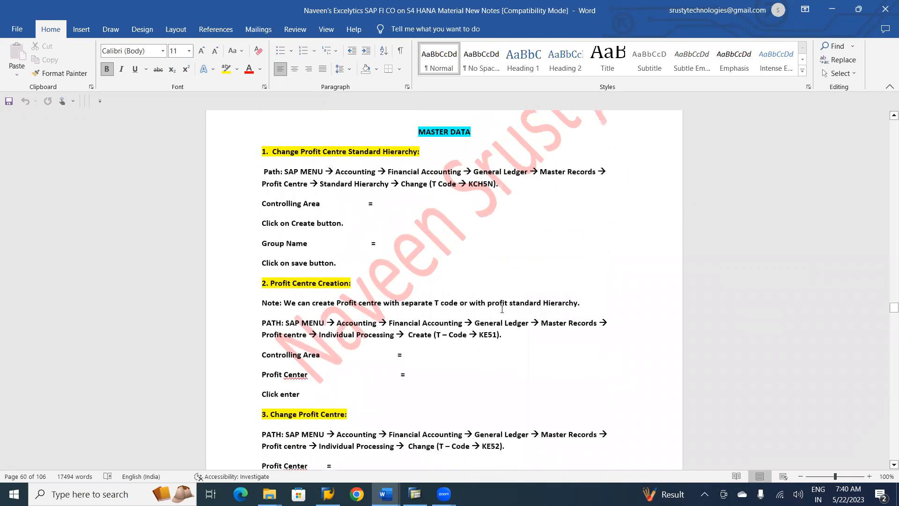
scroll(502, 309, up, 2)
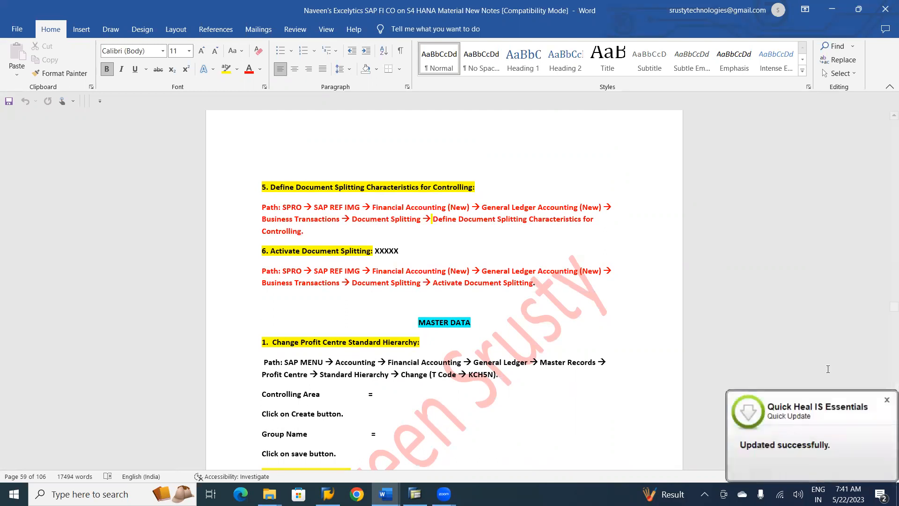
click(886, 402)
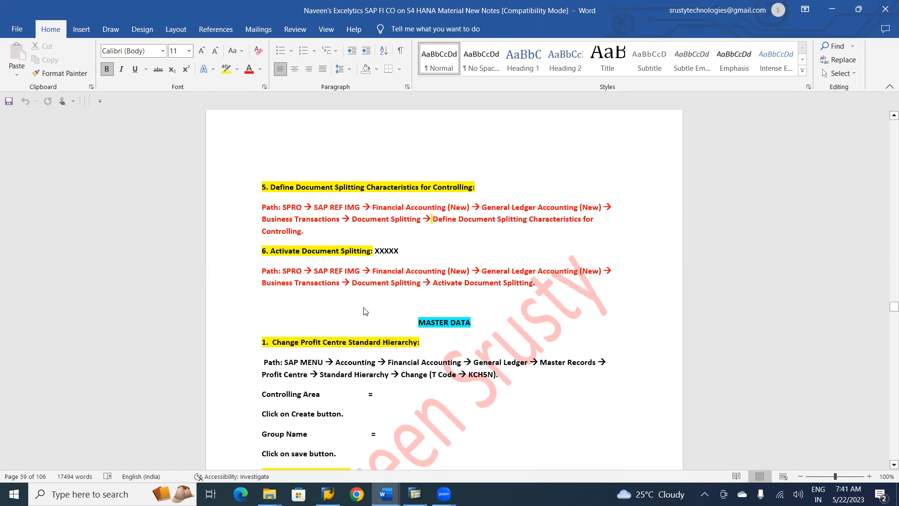
Step: Switch to SAP and display the SAP Reference IMG through transaction SPRO
key(alt+Tab)
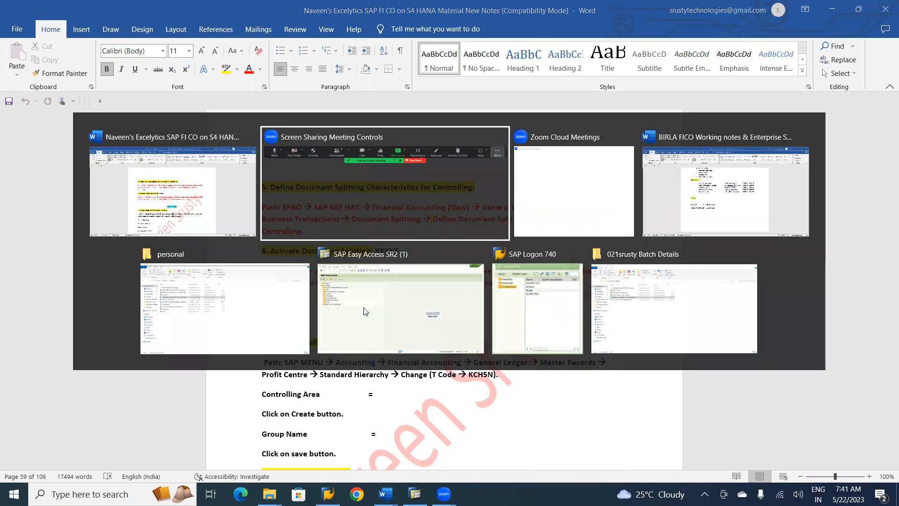
key(Tab)
key(Tab)
key(Tab)
key(Tab)
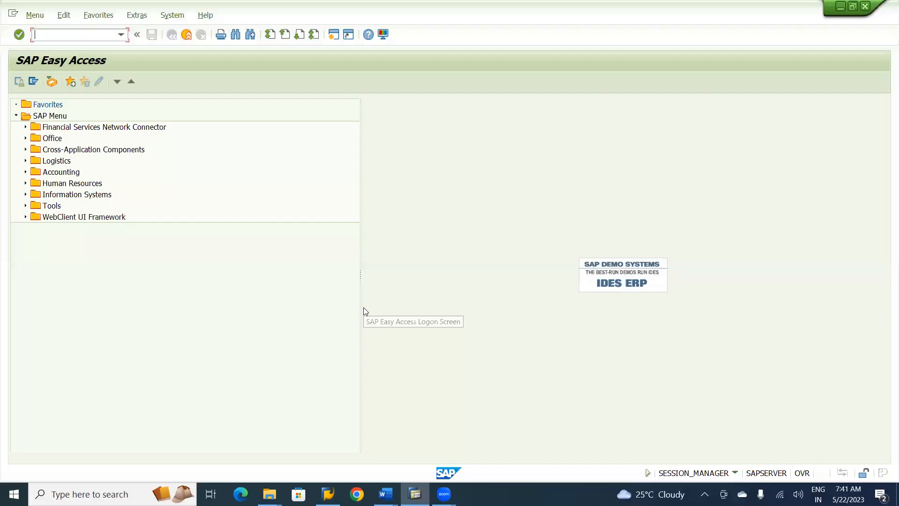
text(spro)
key(Return)
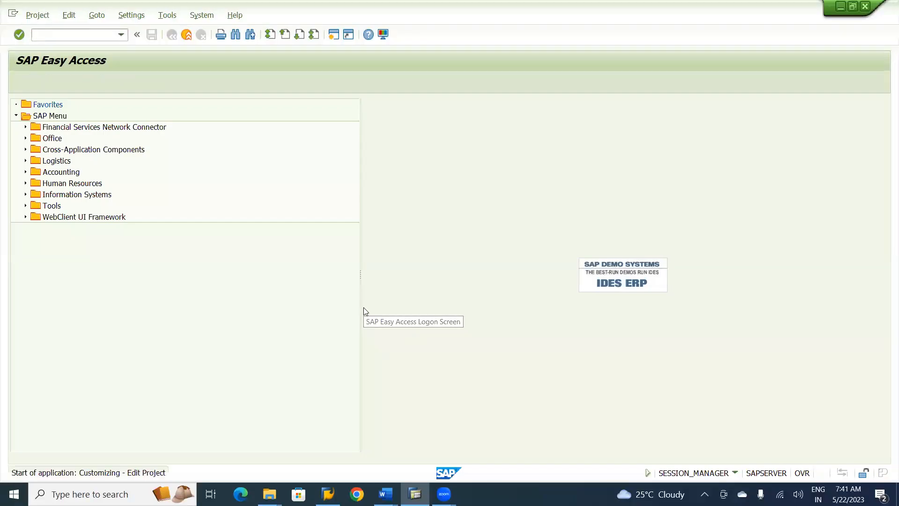
click(56, 83)
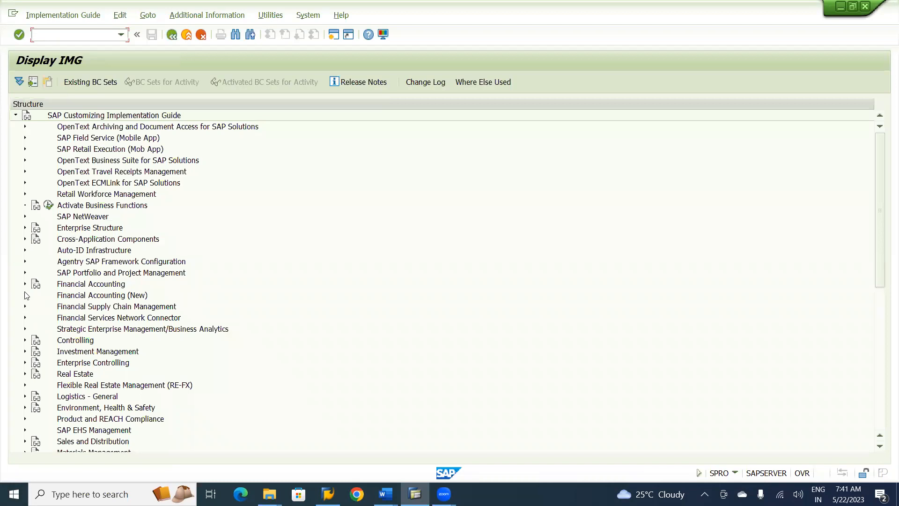
Step: Open Activate Document Splitting under Financial Accounting (New), General Ledger Accounting (New), Business Transactions, Document Splitting, and save its settings
key(alt+Tab)
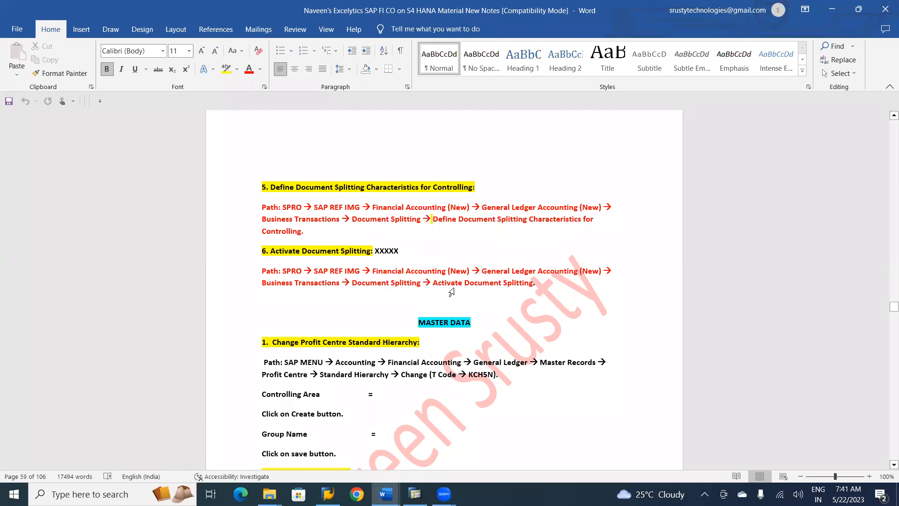
key(alt+Tab)
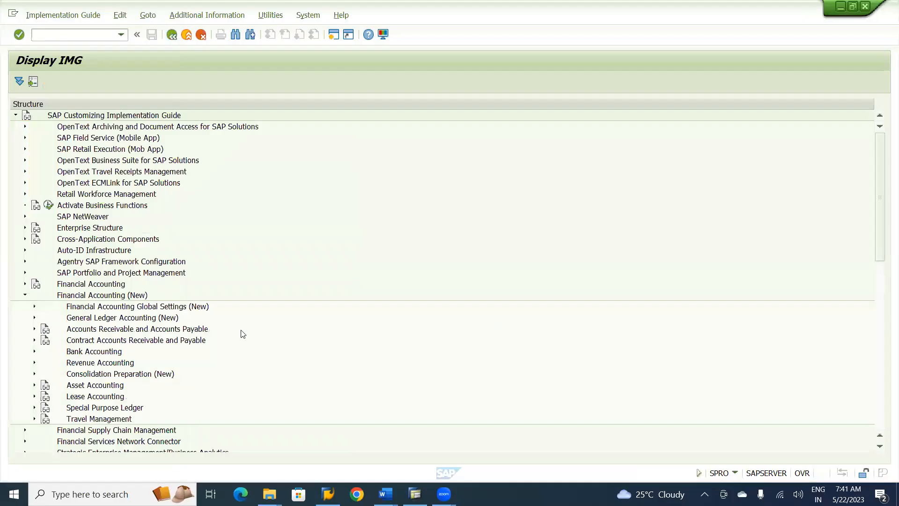
click(35, 318)
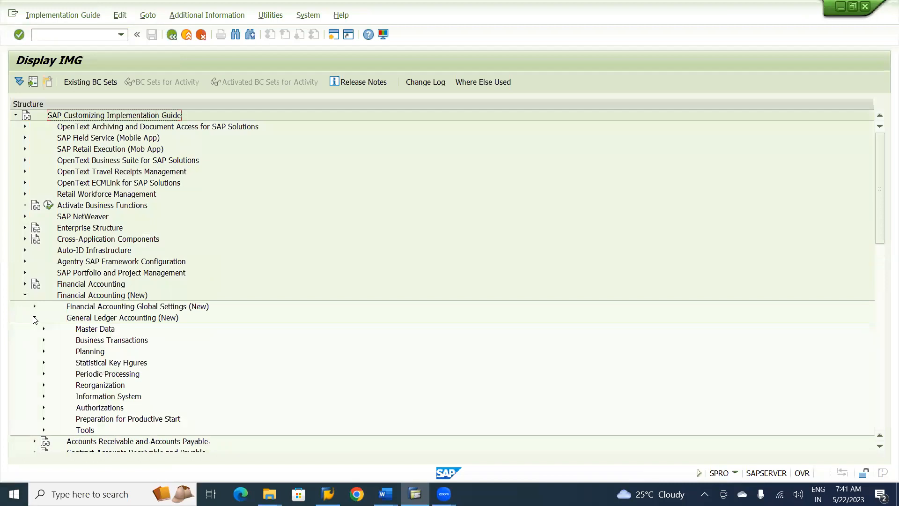
key(alt+Tab)
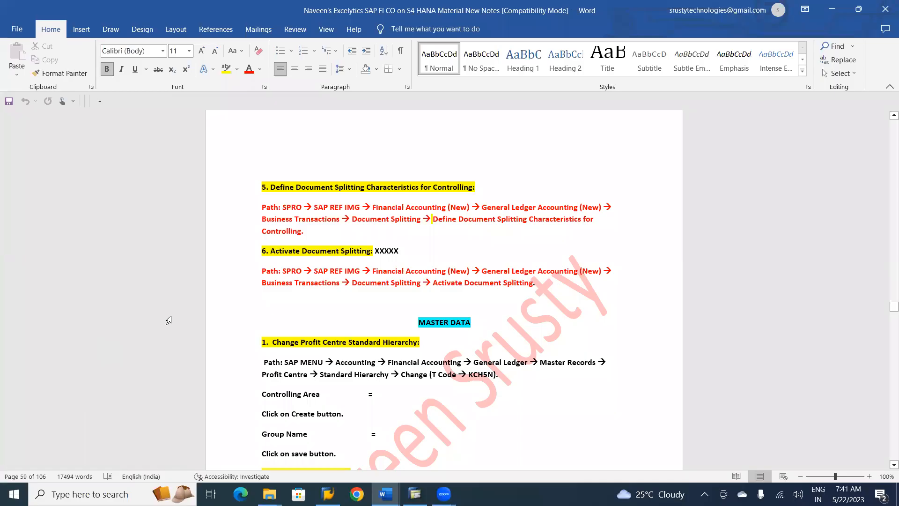
key(alt+Tab)
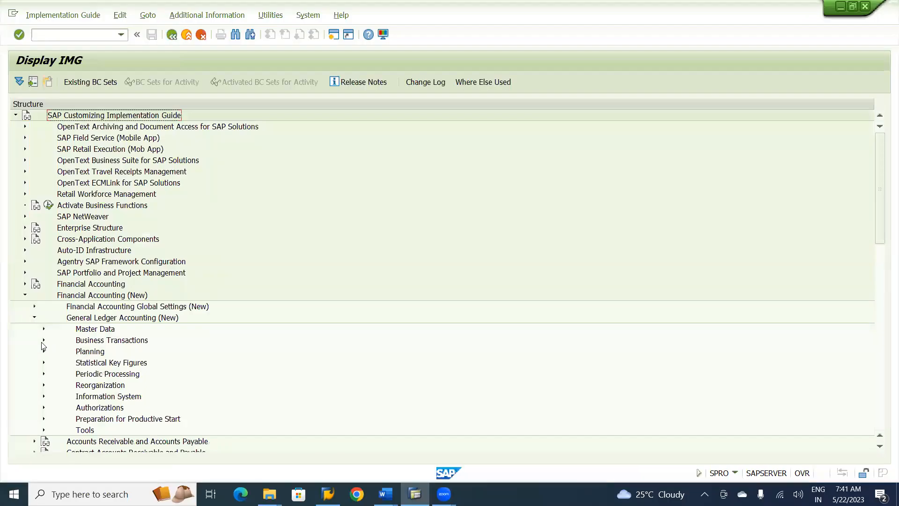
click(43, 341)
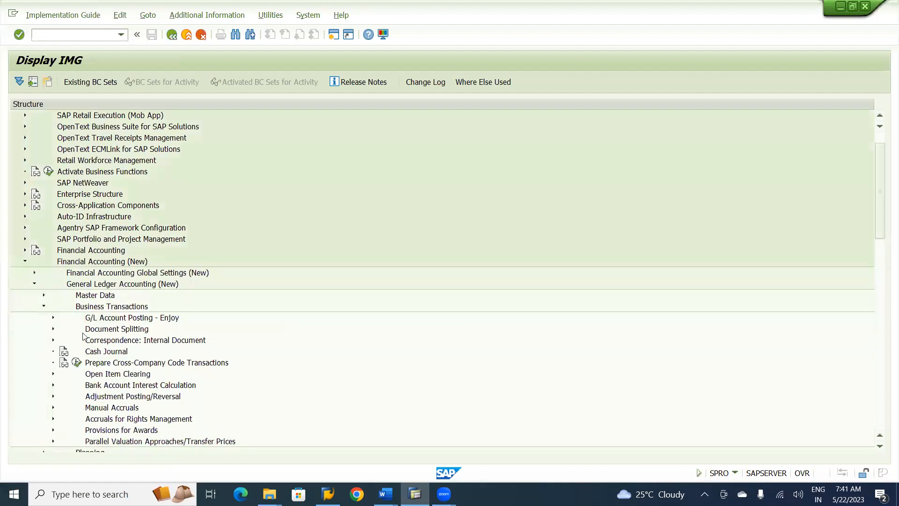
click(53, 329)
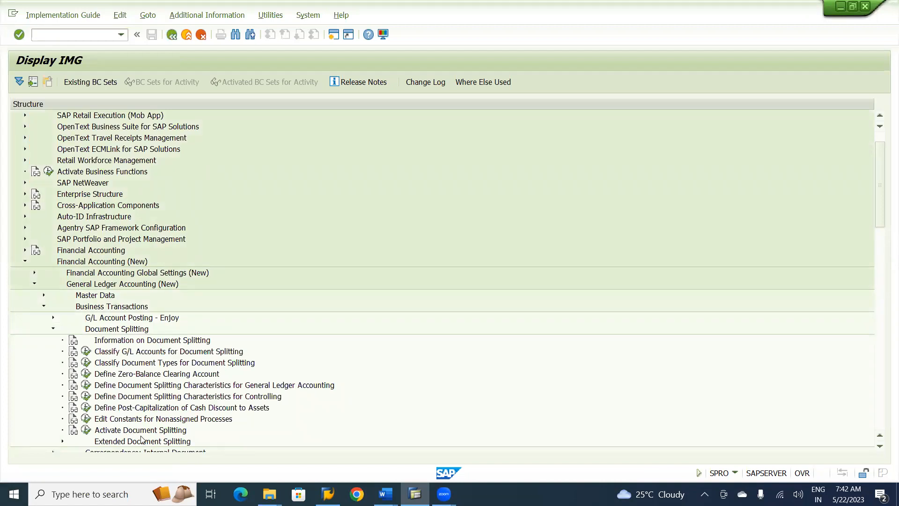
click(85, 430)
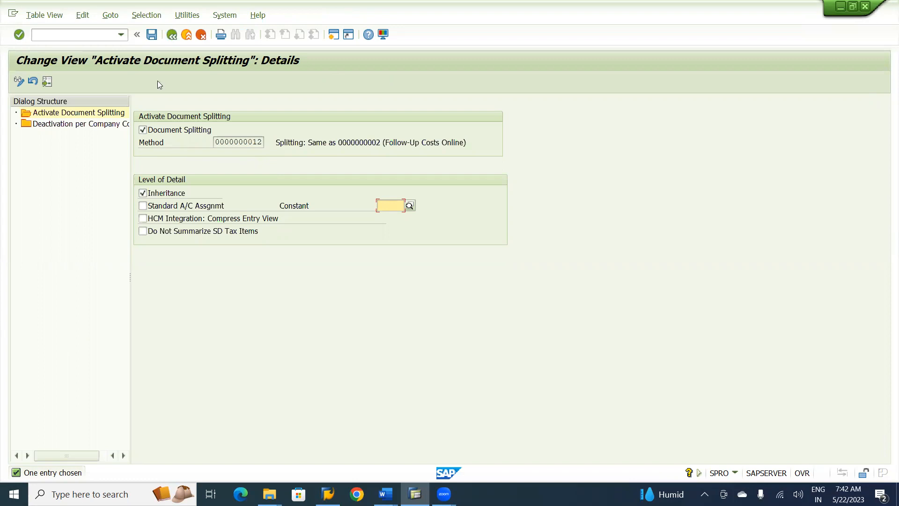
click(151, 40)
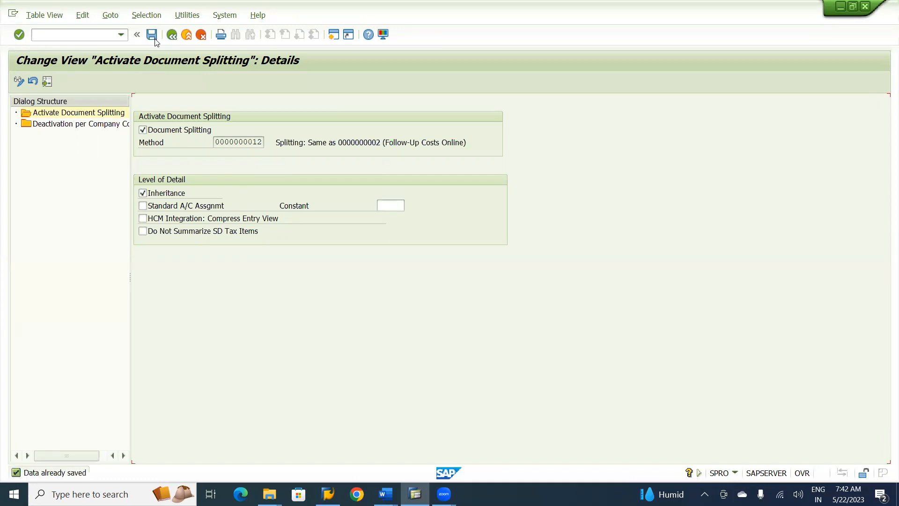
Step: Switch to the Word notes and review the Scenario's Testing section on general document posting
key(alt+Tab)
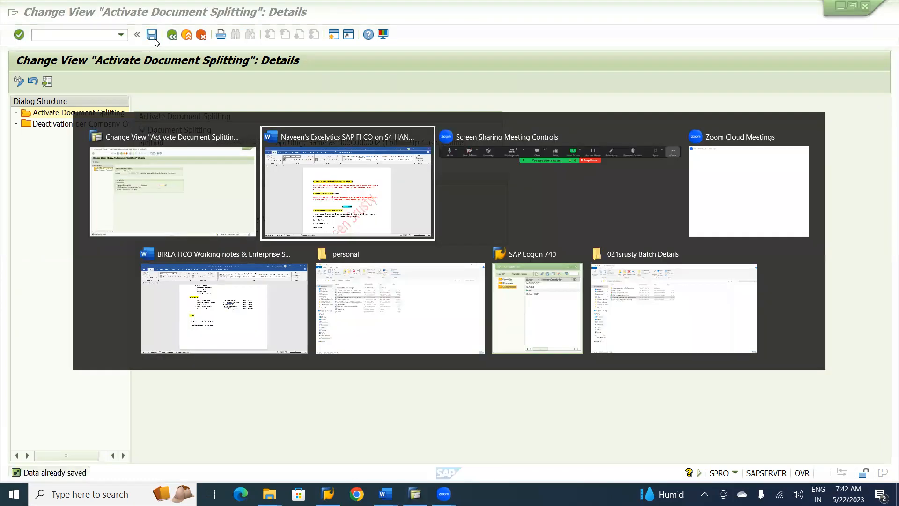
scroll(157, 43, down, 20)
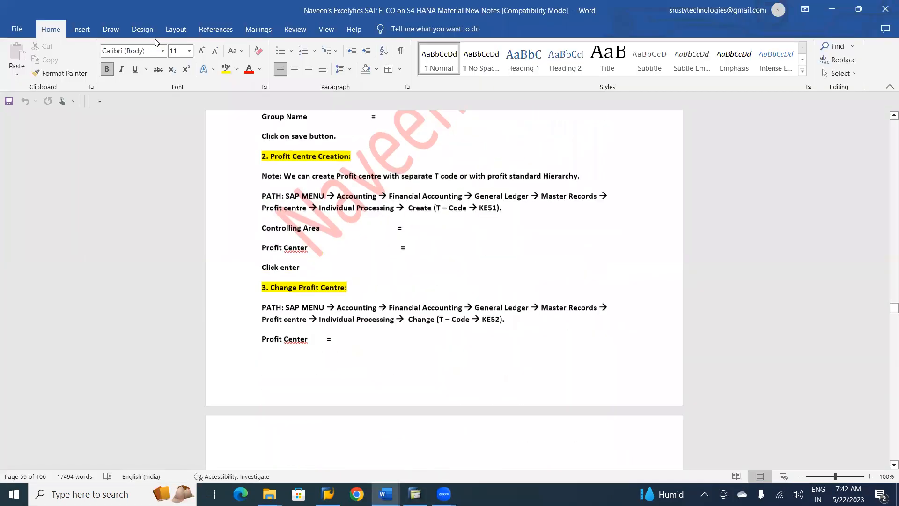
scroll(157, 42, down, 20)
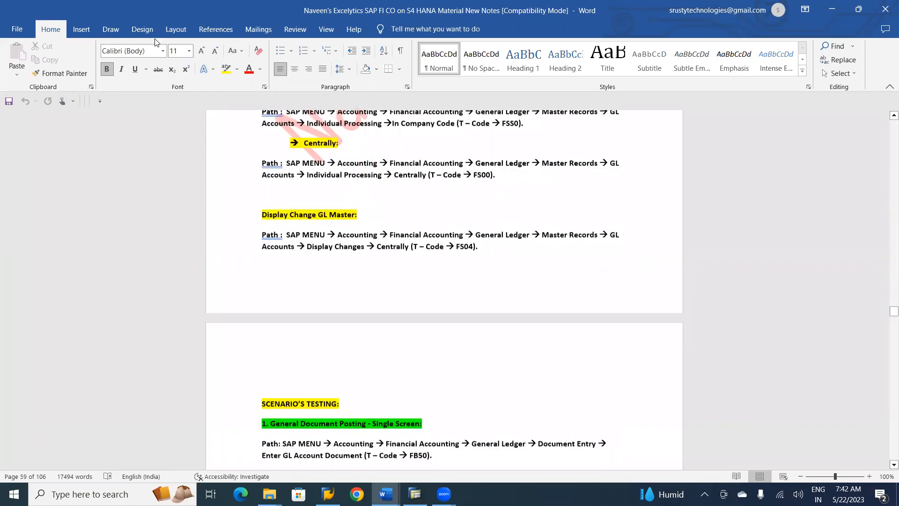
scroll(157, 42, down, 1)
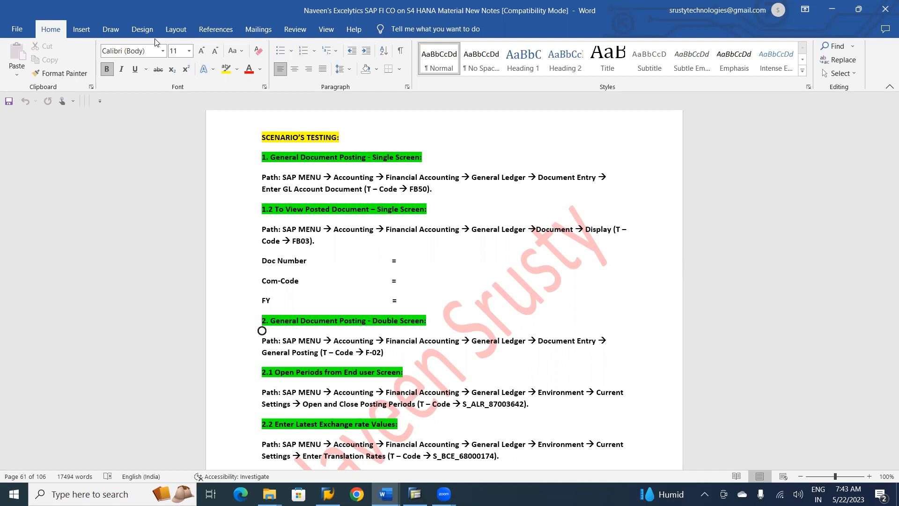
Step: Back in SAP, open Deactivation per Company Code and check the entries around company code BU01, including BI02 and BI01
key(alt+Tab)
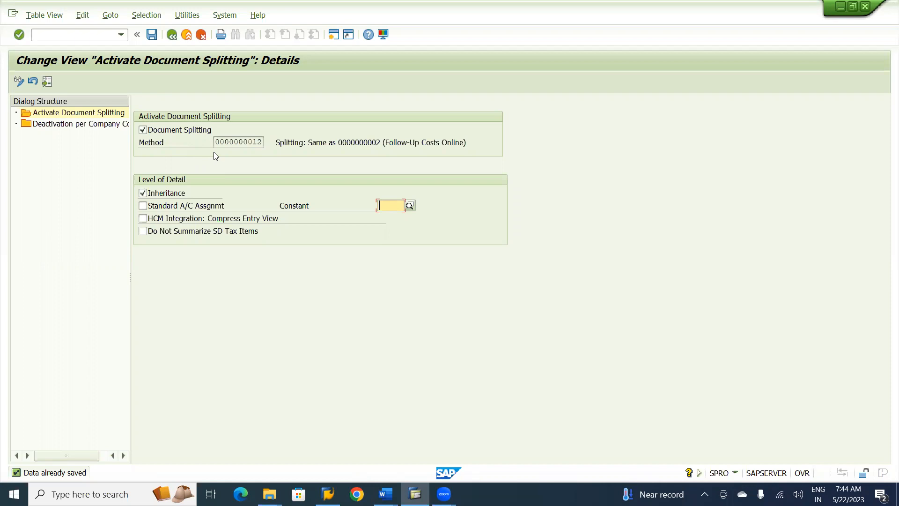
click(82, 125)
double_click(82, 125)
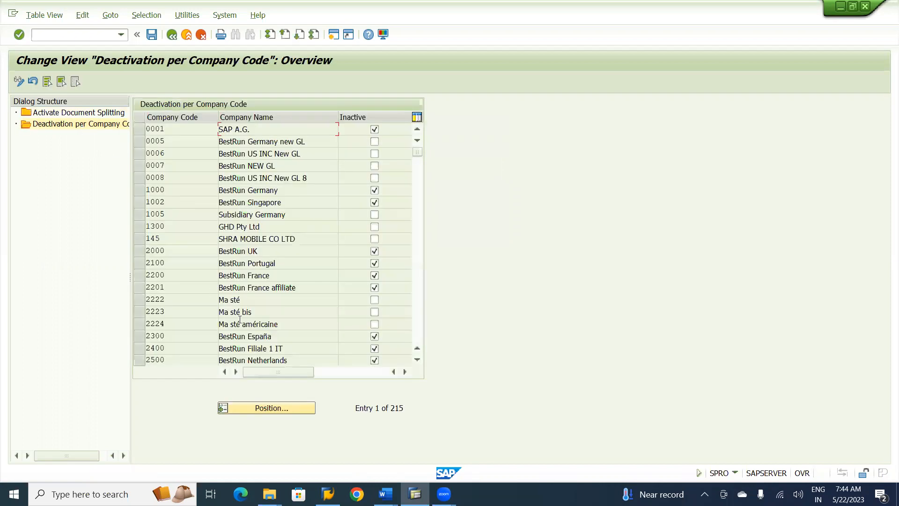
click(275, 410)
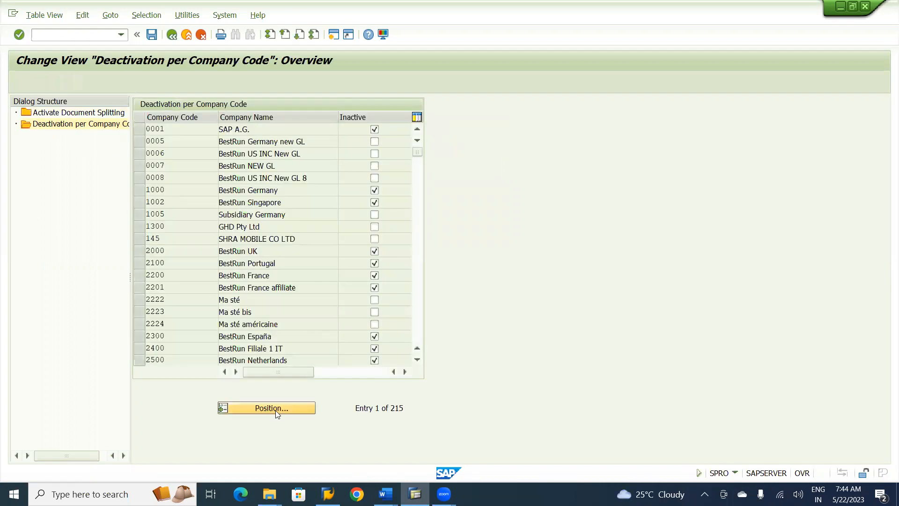
text(bu01)
key(Return)
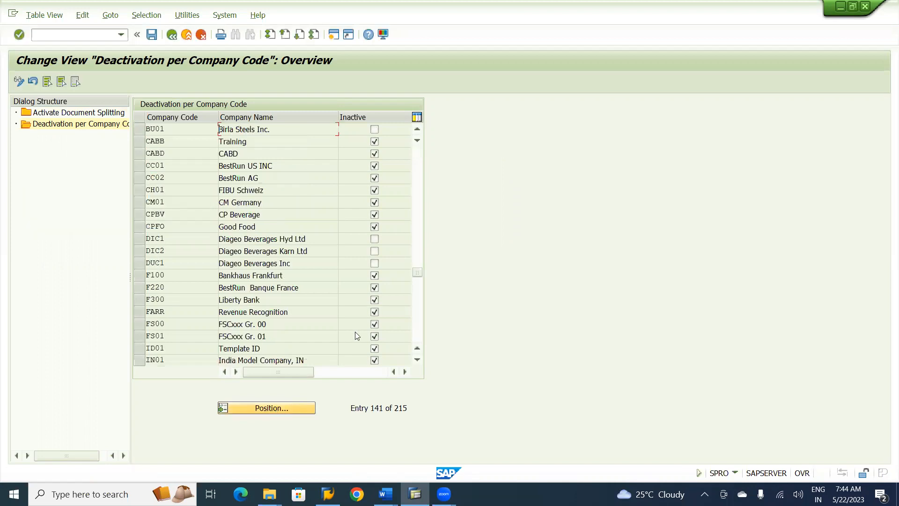
click(417, 130)
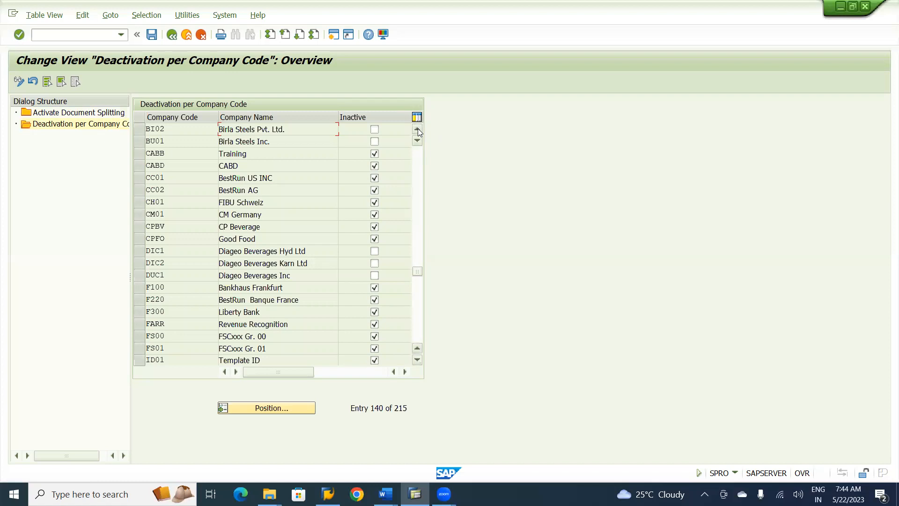
click(418, 130)
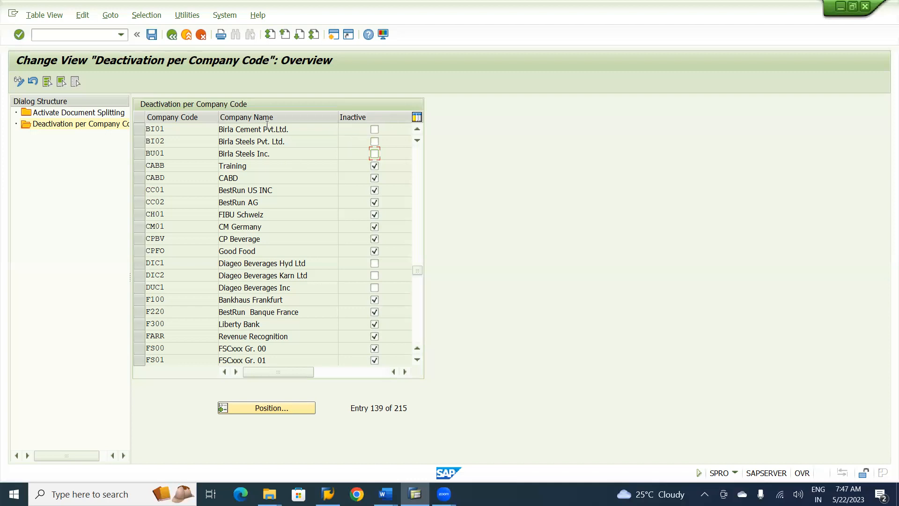
Step: Save the company code deactivation settings, and return to the Activate Document Splitting details and save them
click(151, 35)
click(63, 114)
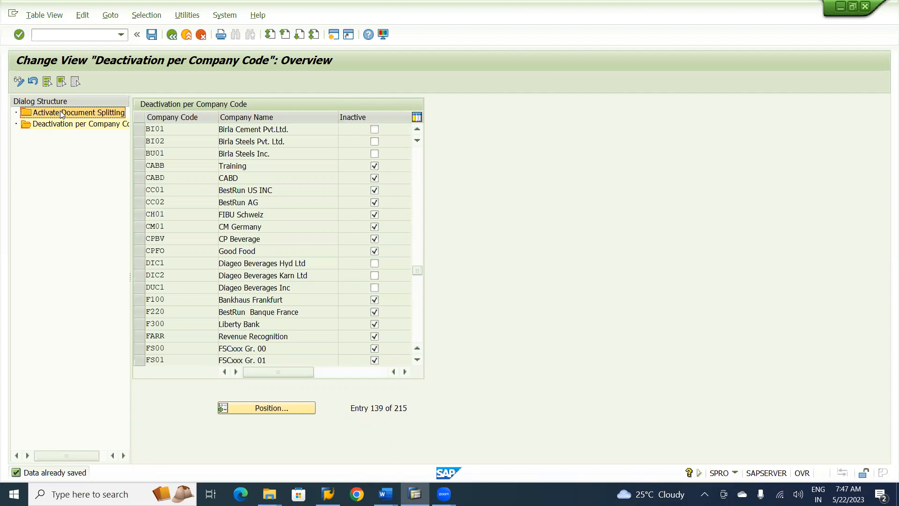
double_click(62, 113)
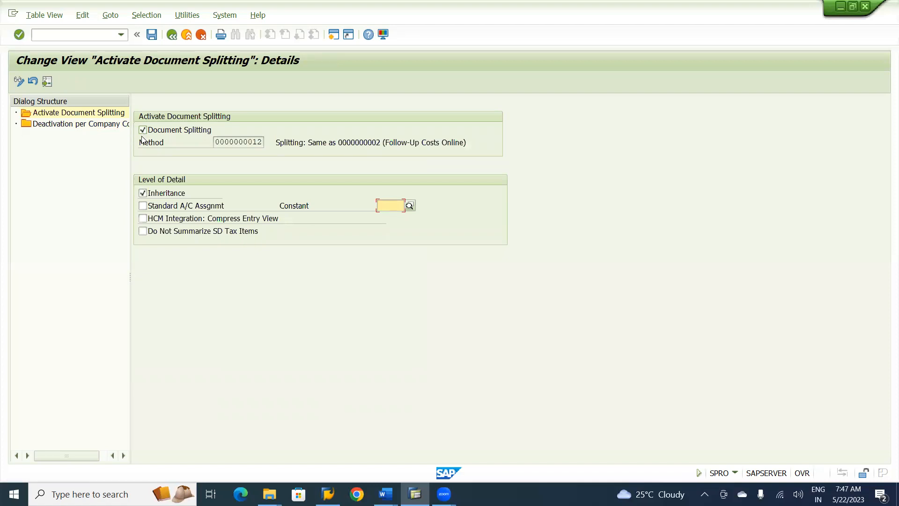
click(152, 35)
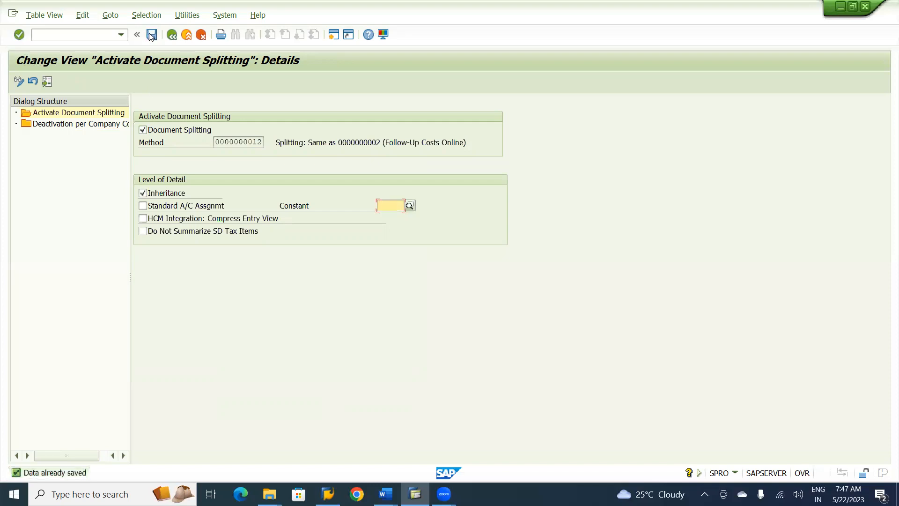
Step: Switch to the Word notes and check the menu path for single-screen general document posting (FB50)
key(alt+Tab)
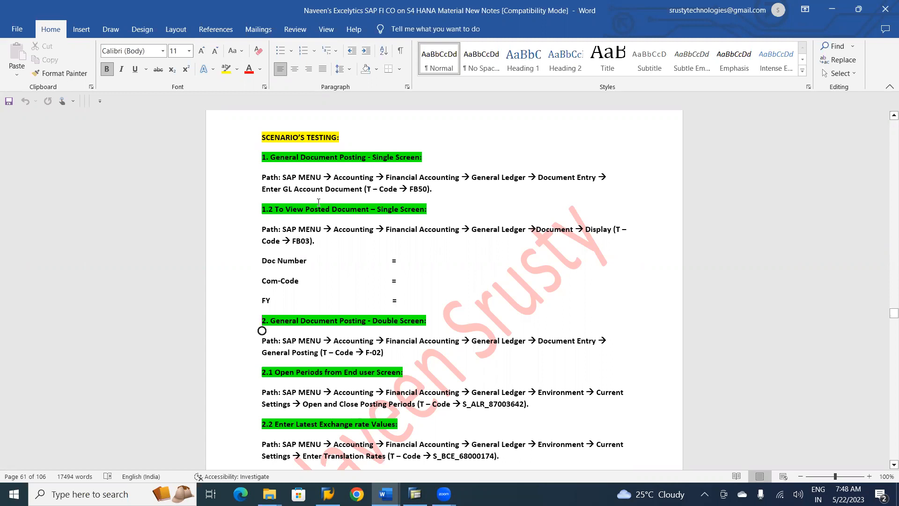
key(alt+Tab)
key(alt+shift+Tab)
click(446, 191)
Step: Back in SAP, return to SAP Easy Access and open FB50 - Enter G/L Account Document under General Ledger document entry
key(alt+Tab)
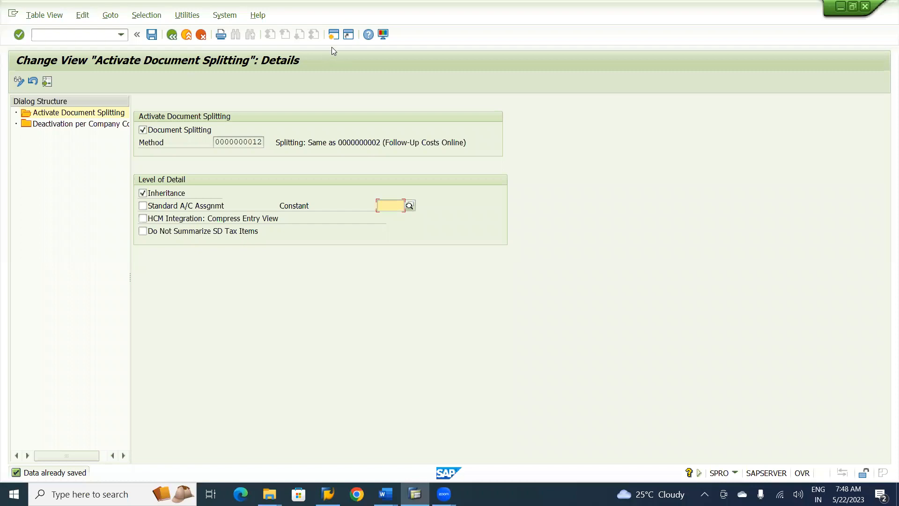
key(F3)
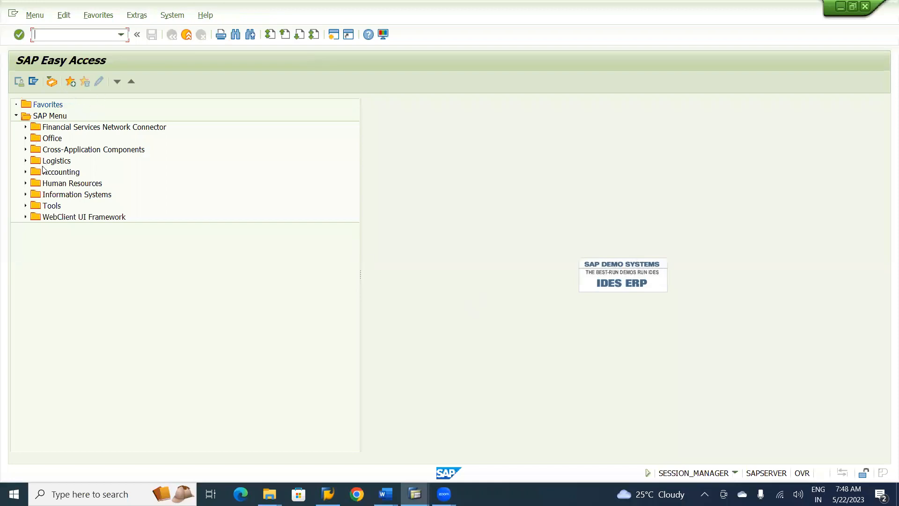
click(26, 172)
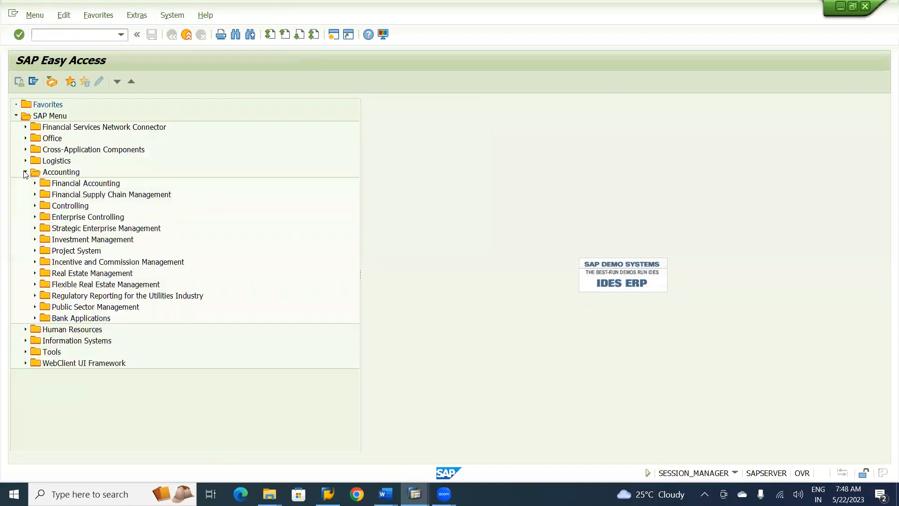
click(34, 183)
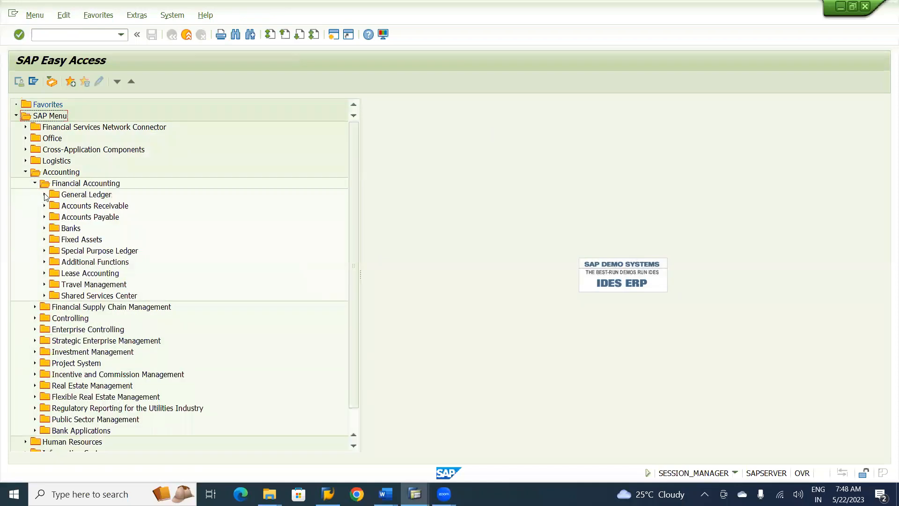
click(44, 195)
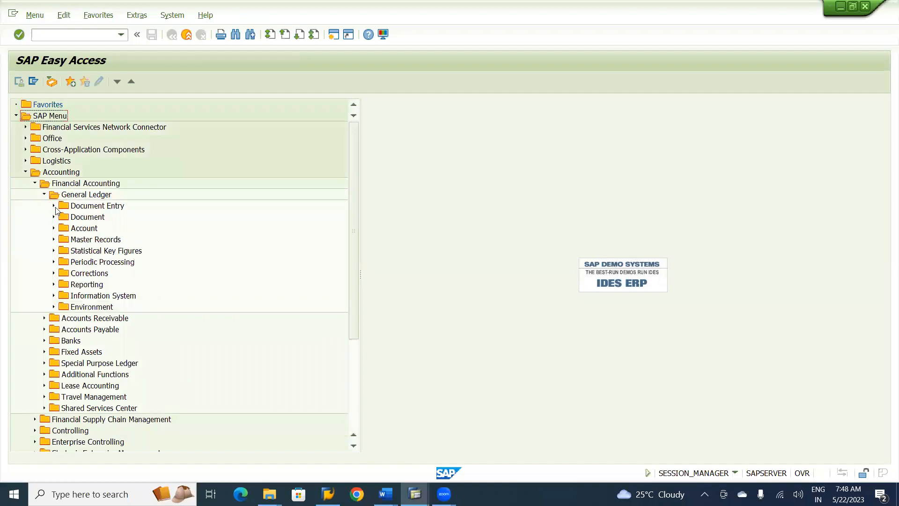
click(54, 206)
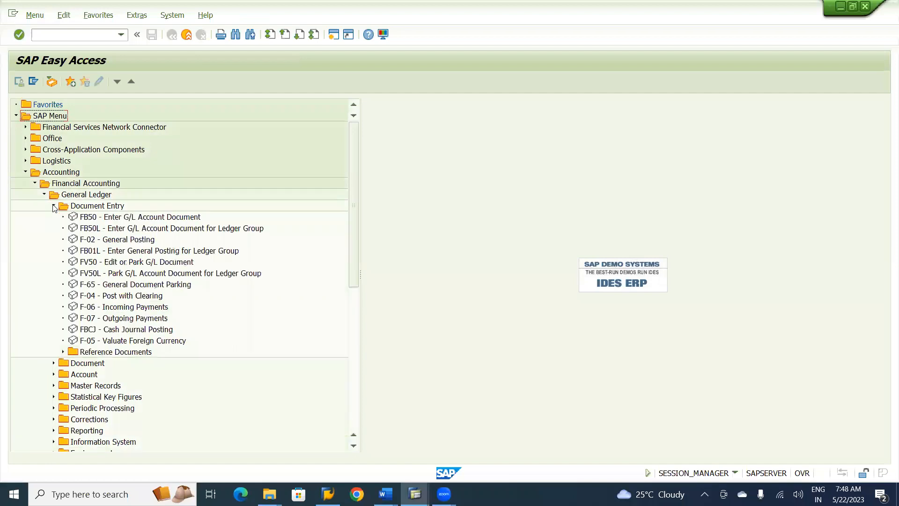
double_click(131, 217)
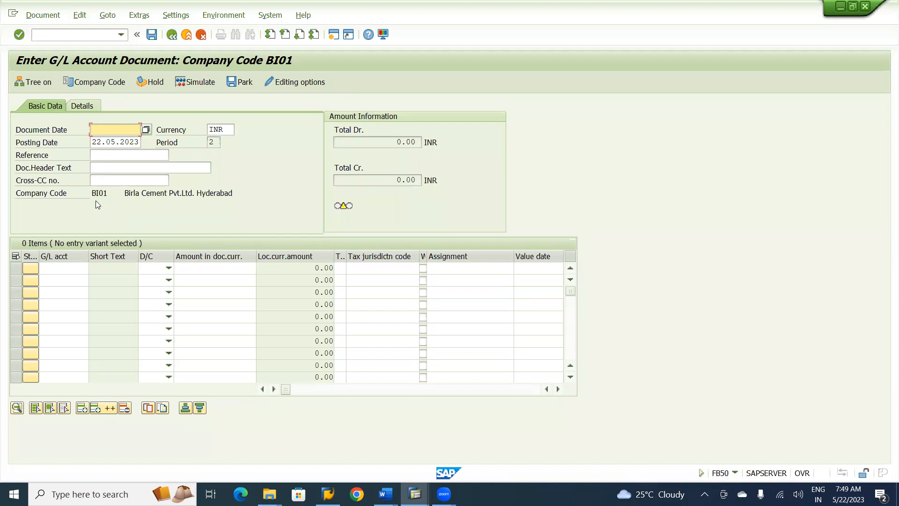
Step: Confirm company code BI01 and set the document date to 20.05.2023 and the posting date to 21.05.2023
click(92, 84)
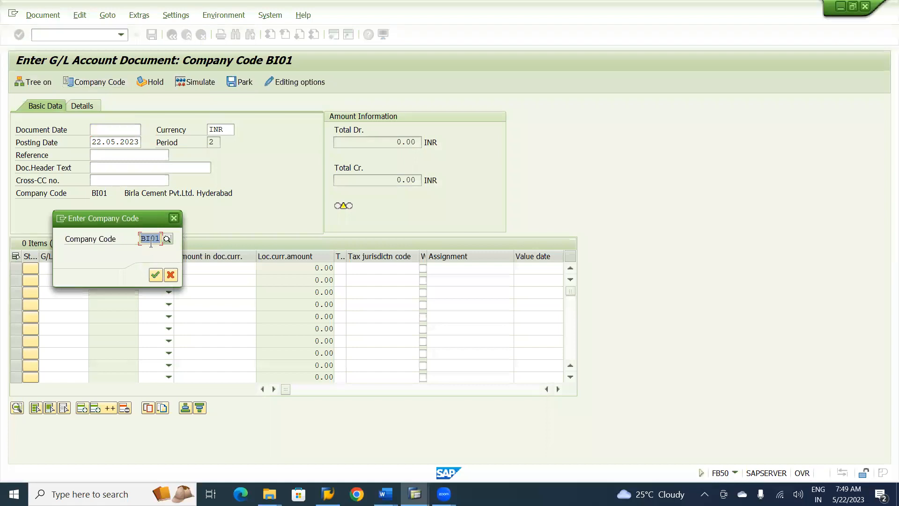
click(155, 275)
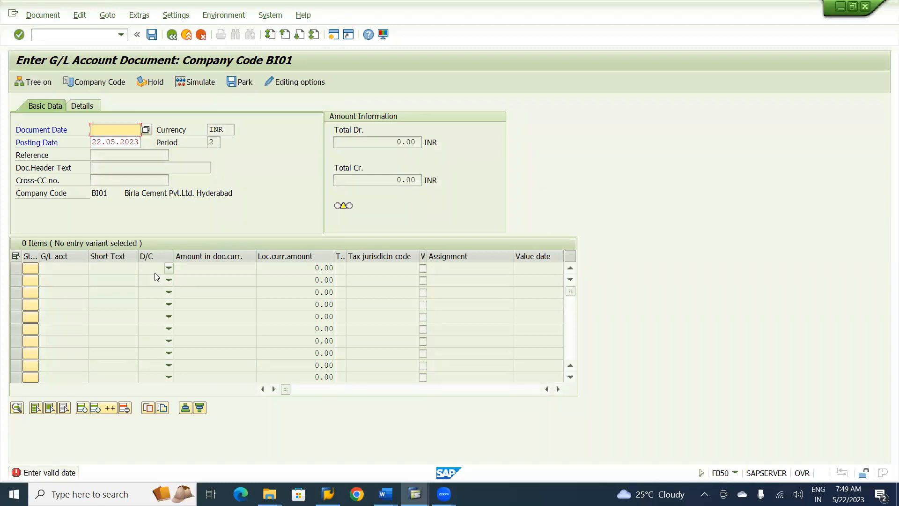
text(20.05.2023)
key(Tab)
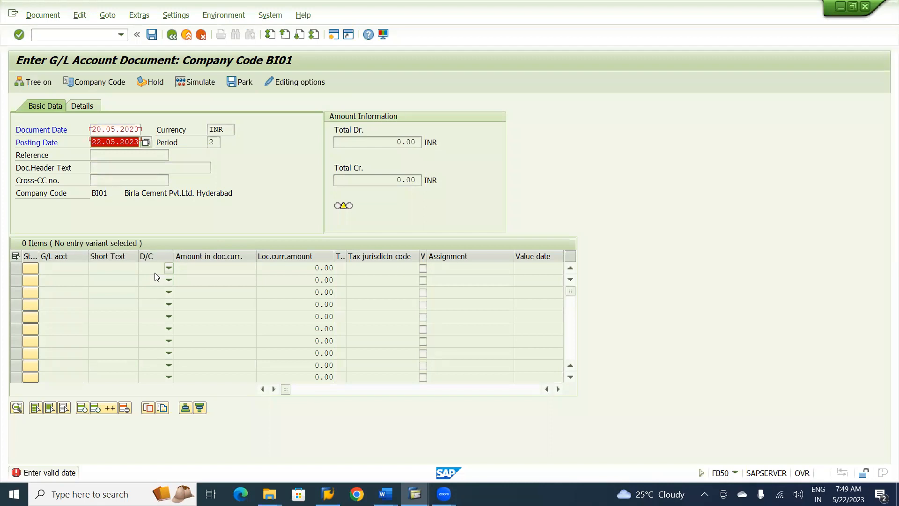
text(2)
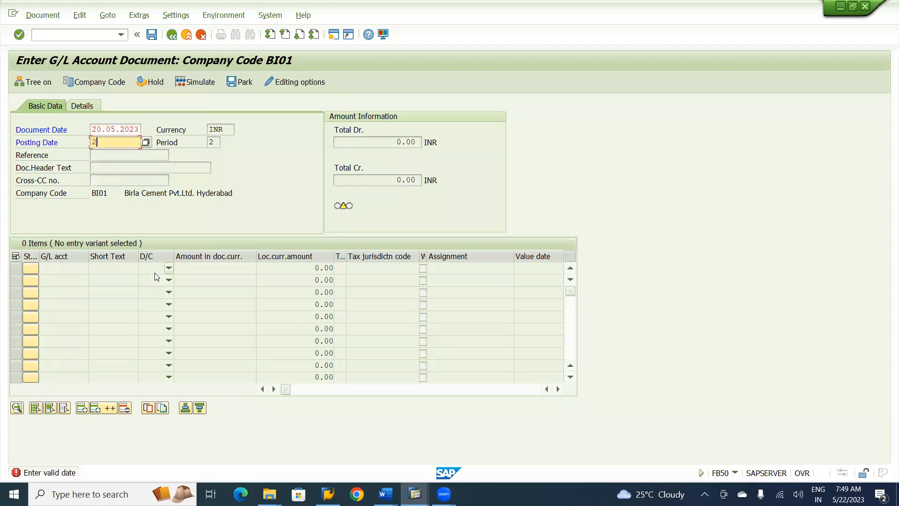
text(1.05.2023)
key(Return)
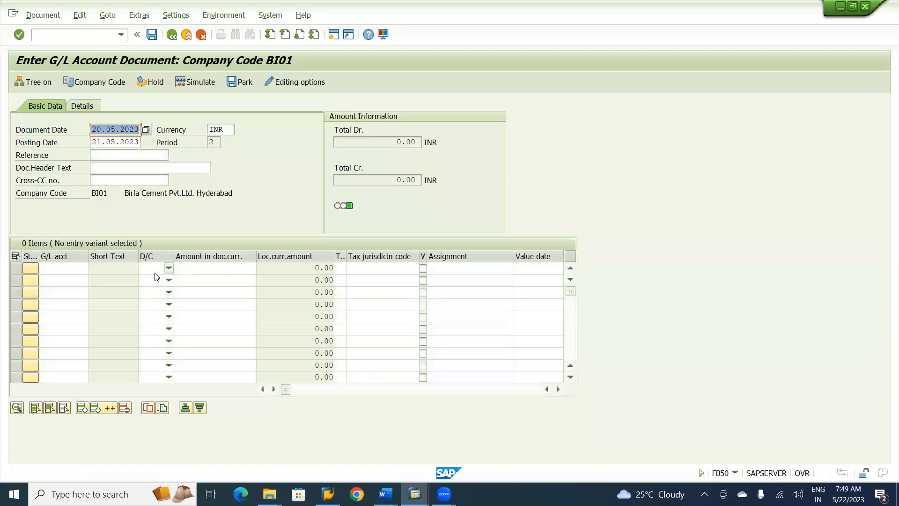
Step: Set the document currency to SGD and the reference to GL-01
key(Tab)
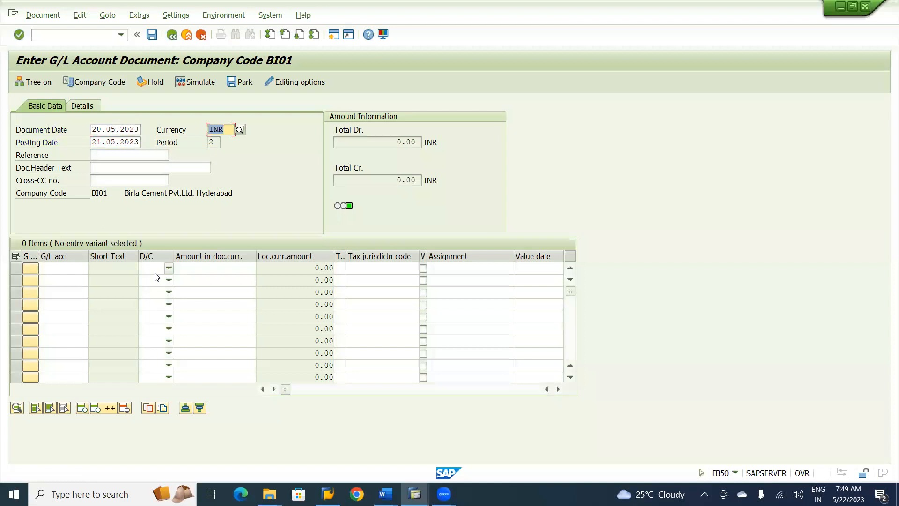
text(SGD)
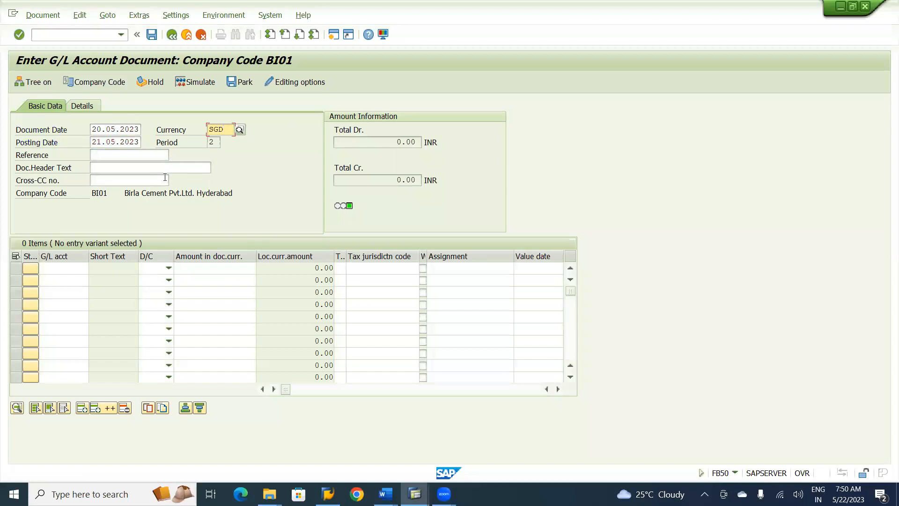
click(118, 154)
text(GL-01)
key(Tab)
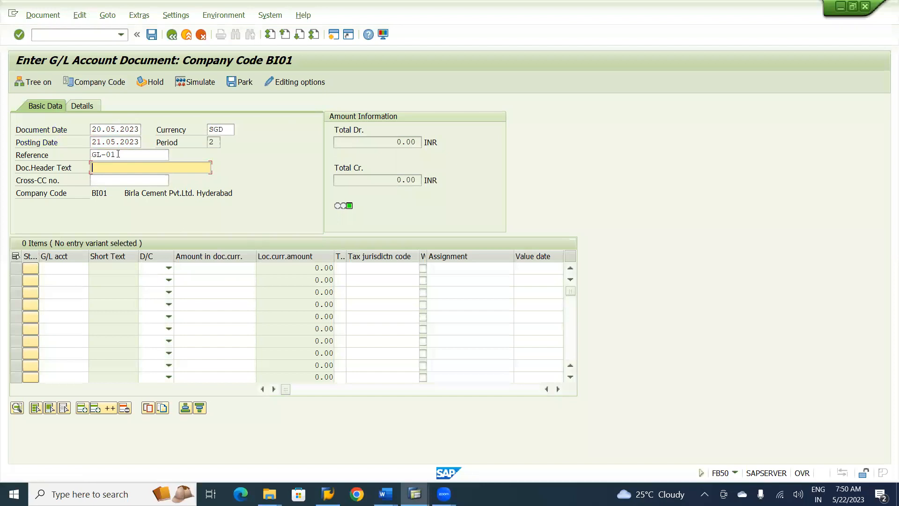
Step: Enter "General Document Testing" as the document header text
key(Down)
key(Return)
key(Tab)
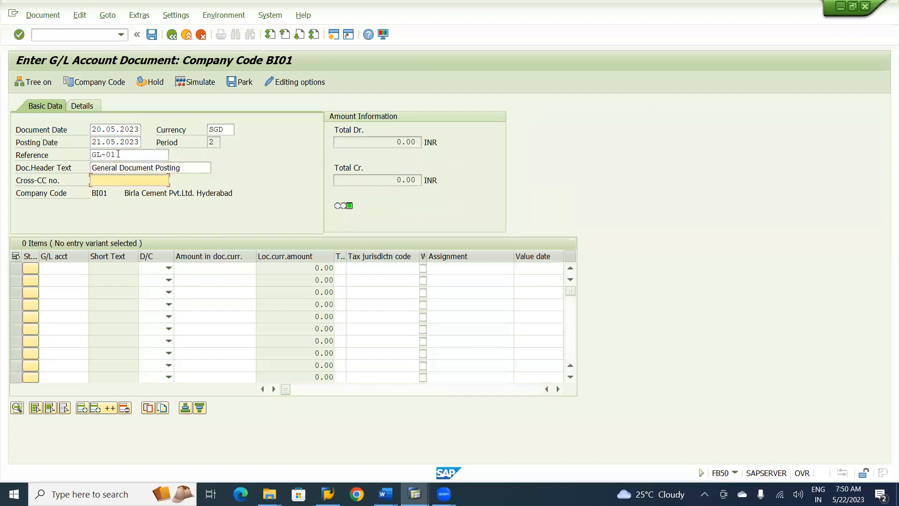
click(190, 167)
key(BackSpace)
key(BackSpace)
key(BackSpace)
key(BackSpace)
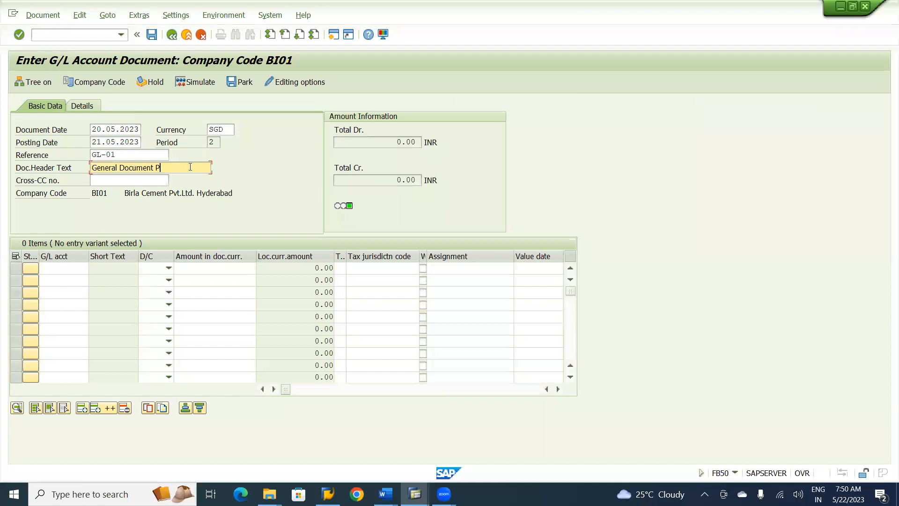
text(SEST)
key(BackSpace)
key(BackSpace)
key(BackSpace)
key(BackSpace)
text(Testing)
Step: Look up the G/L accounts of company code BI01 and enter cash account 240000 as a debit in the first line item
click(66, 268)
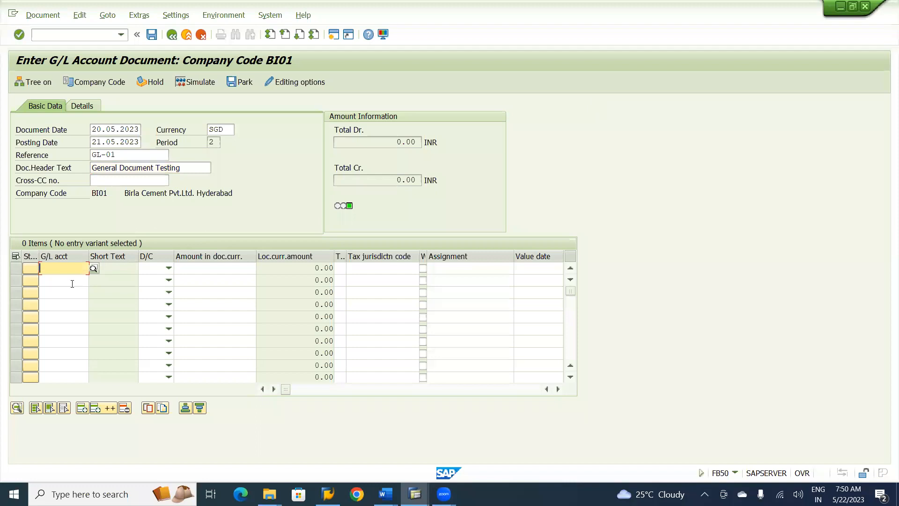
click(94, 269)
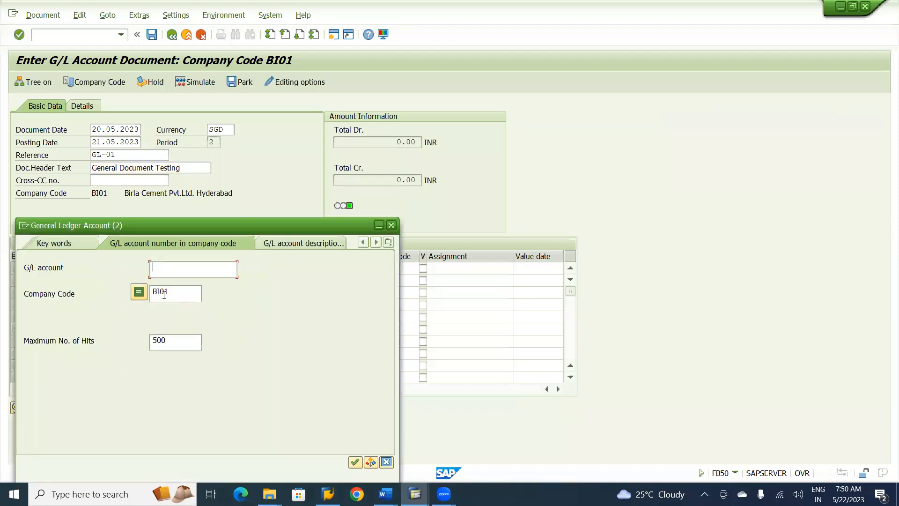
key(Return)
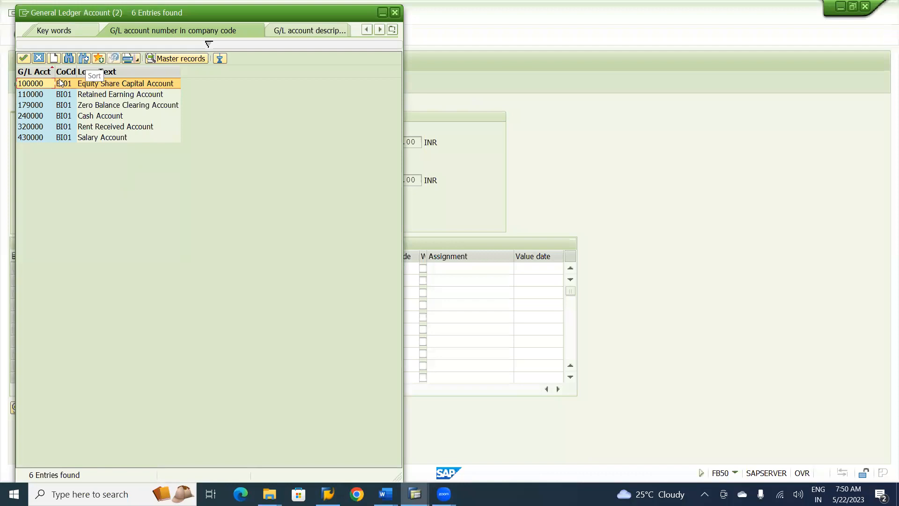
double_click(99, 120)
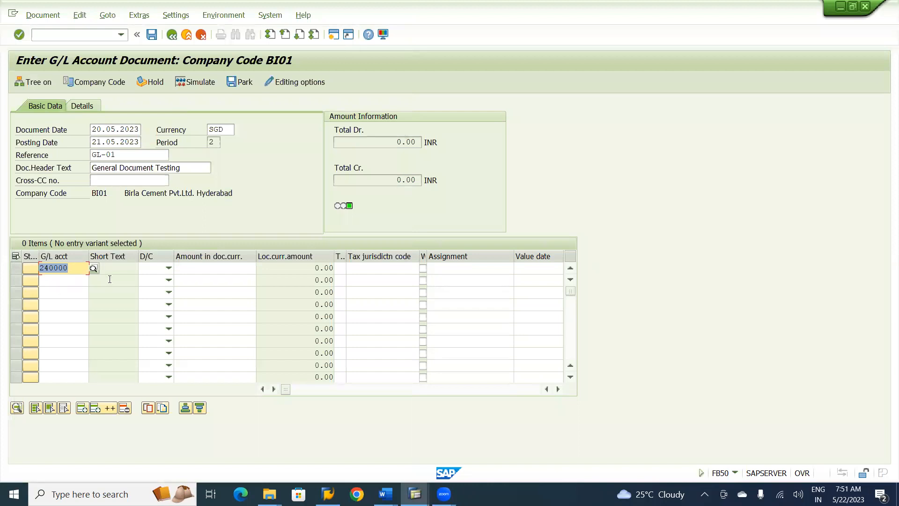
click(168, 269)
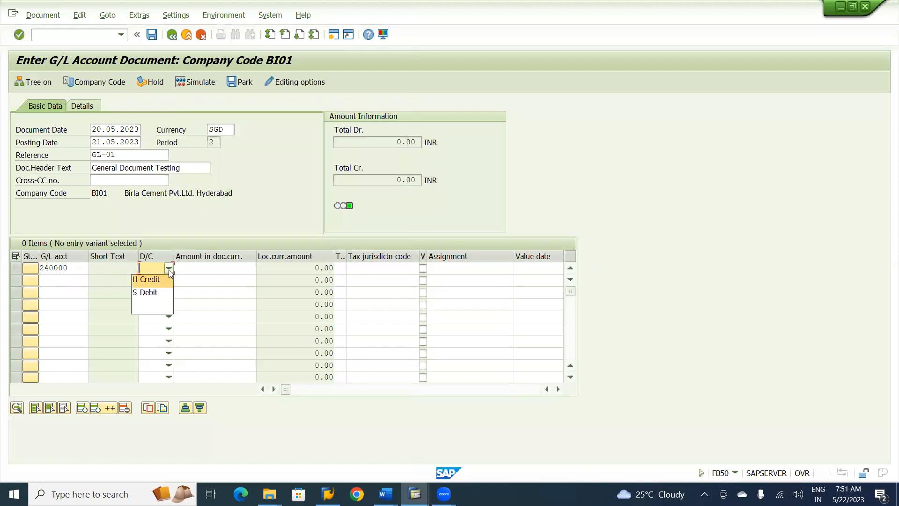
click(154, 293)
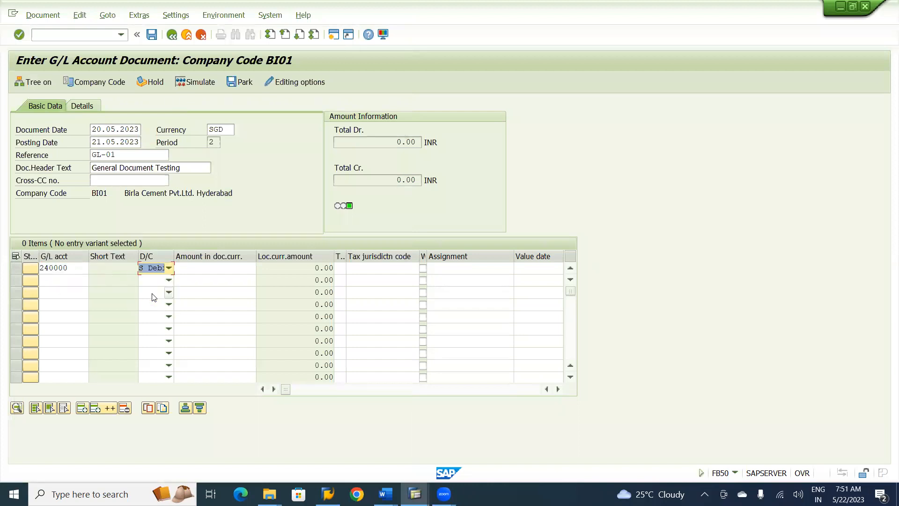
click(204, 269)
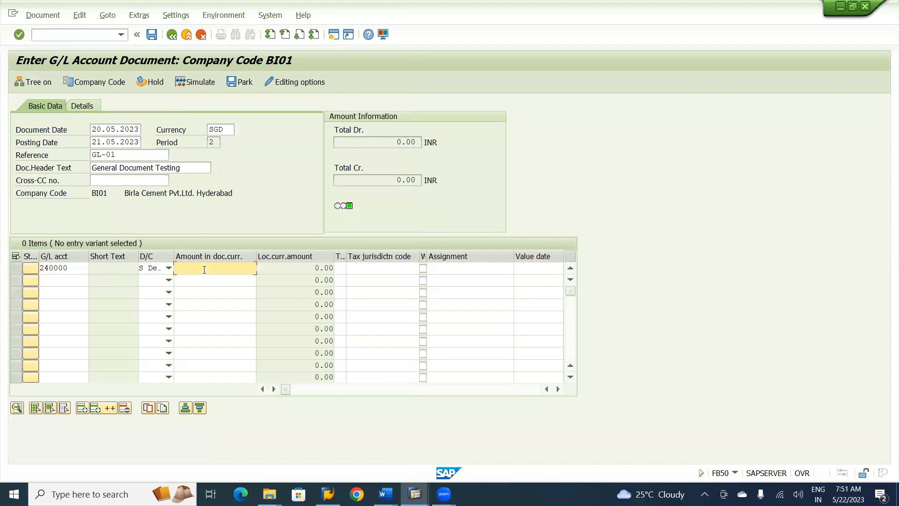
Step: Enter equity share capital account 100000 as a credit in the second line item
click(79, 282)
text(10)
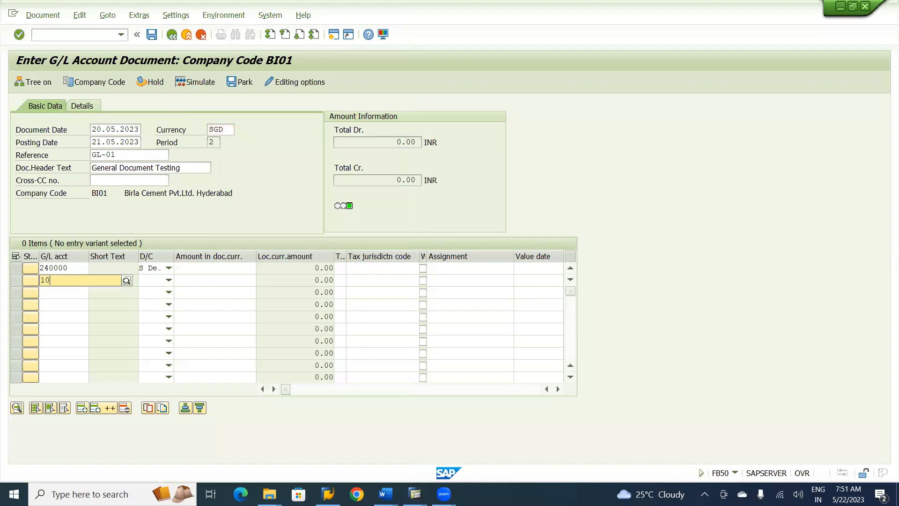
text(0000)
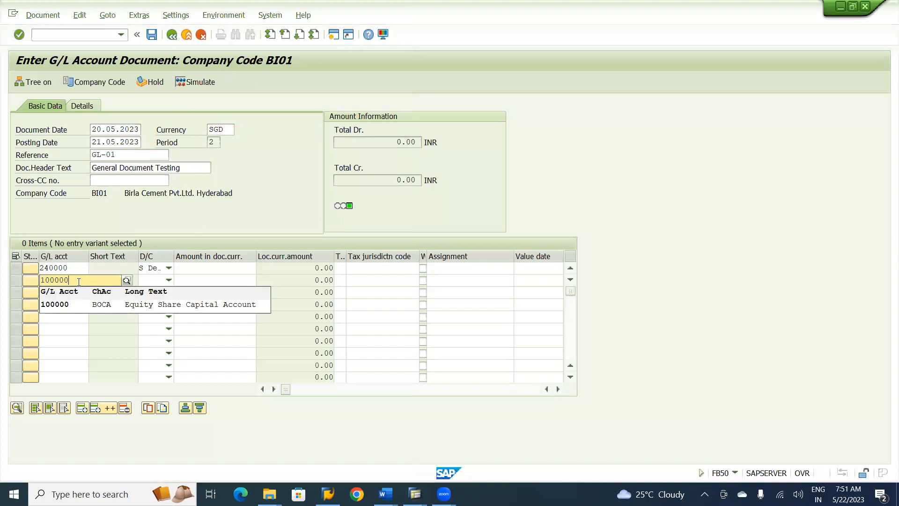
click(69, 305)
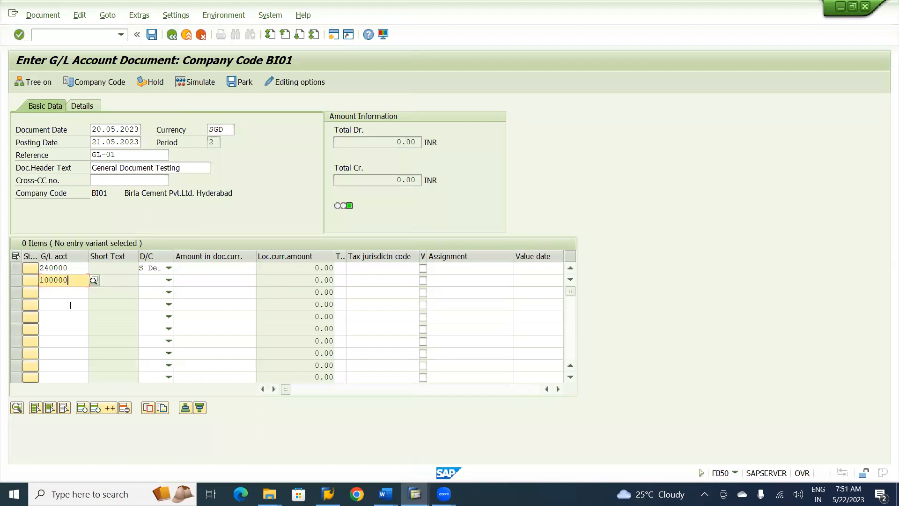
key(Tab)
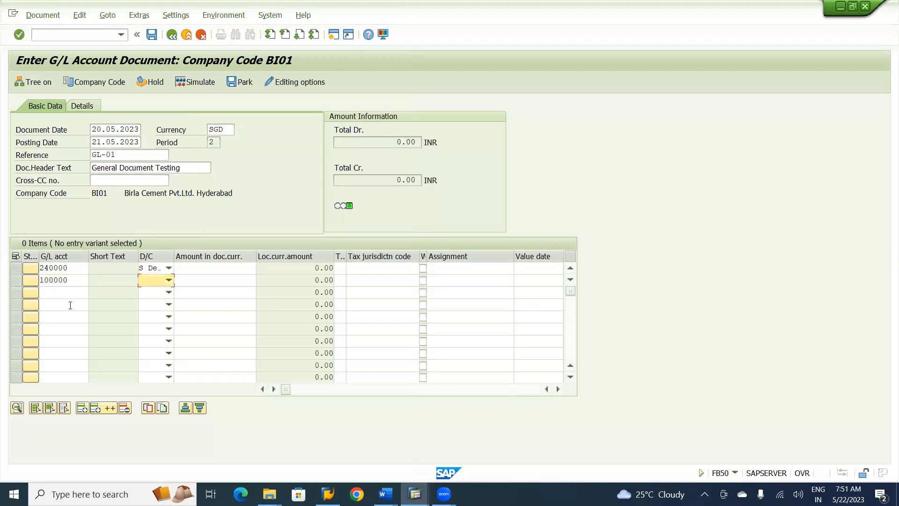
click(168, 280)
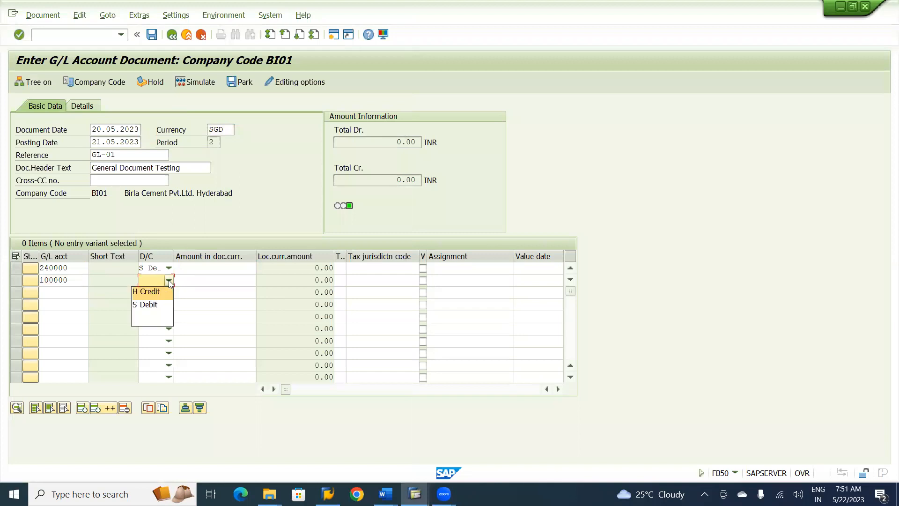
click(151, 298)
Step: Set the document currency amount to 10000 for both the debit and credit line items and validate the entries
click(204, 270)
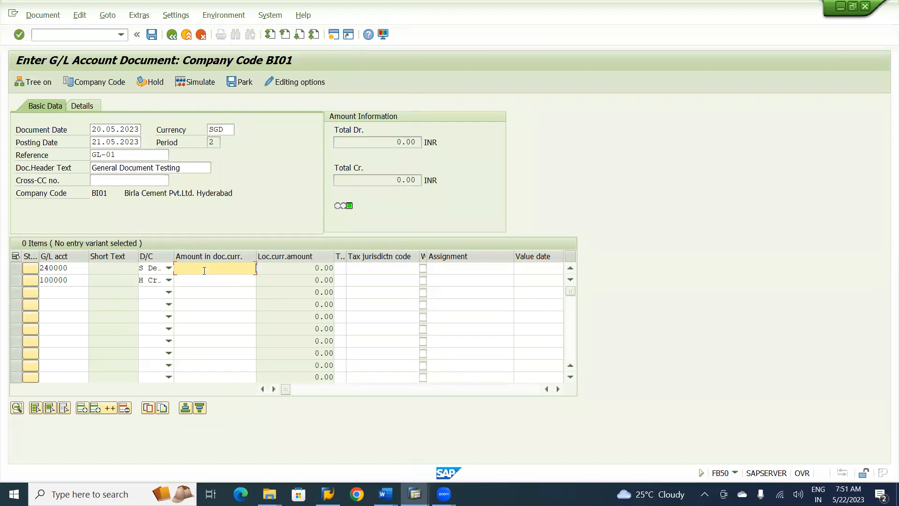
text(10000)
key(Down)
text(1000)
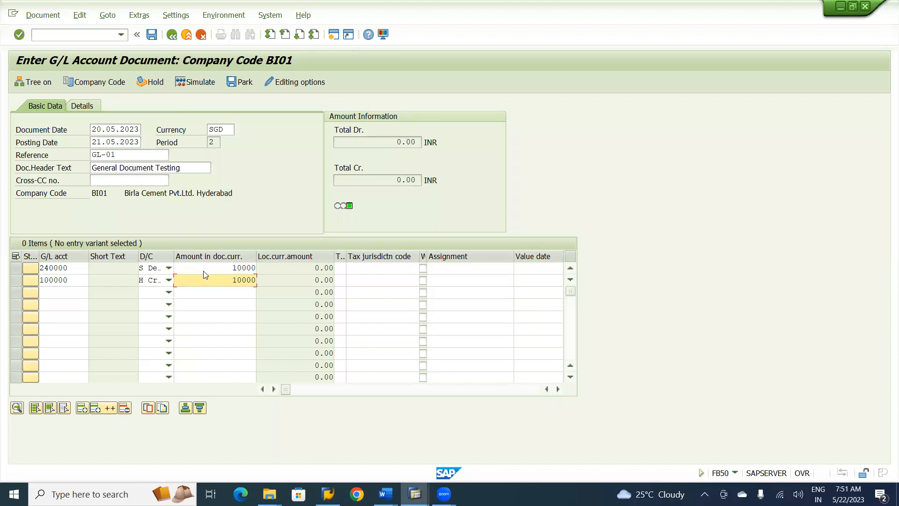
text(0)
key(Return)
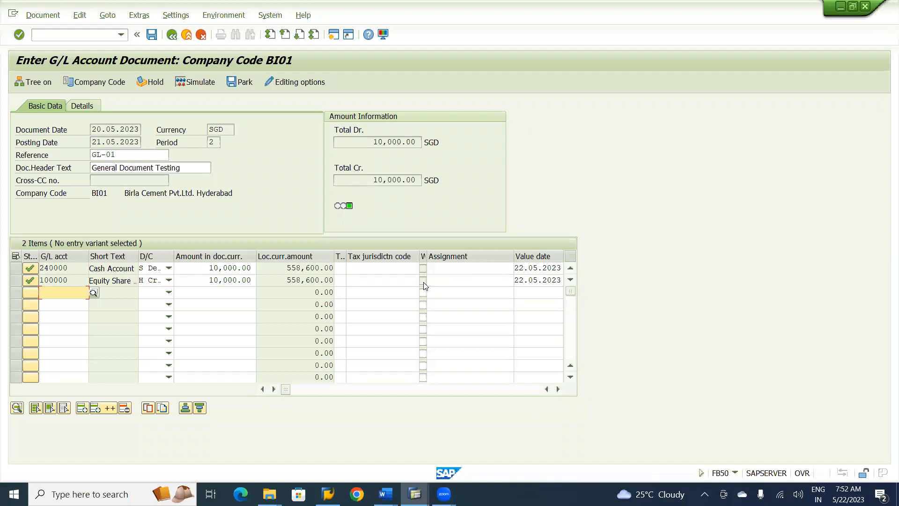
Step: Try to post the G/L document, and decline to exit editing so the entered data is kept
click(153, 35)
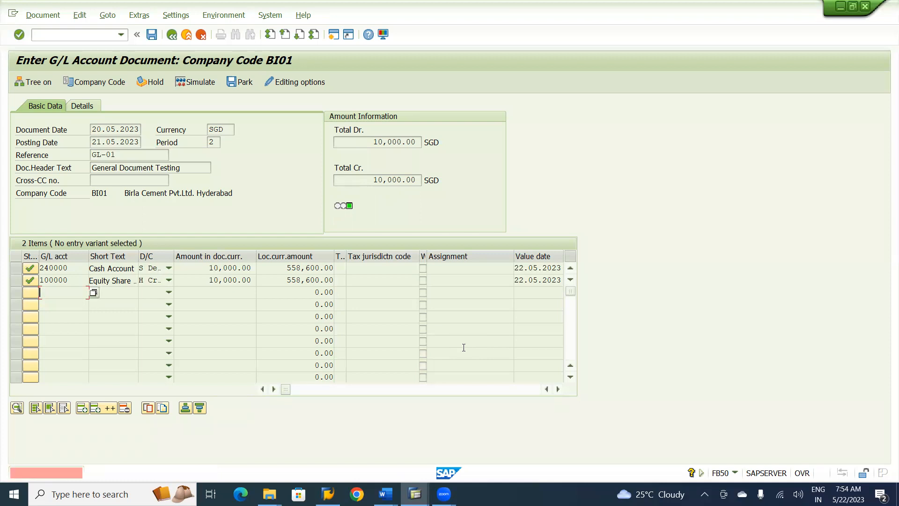
key(F3)
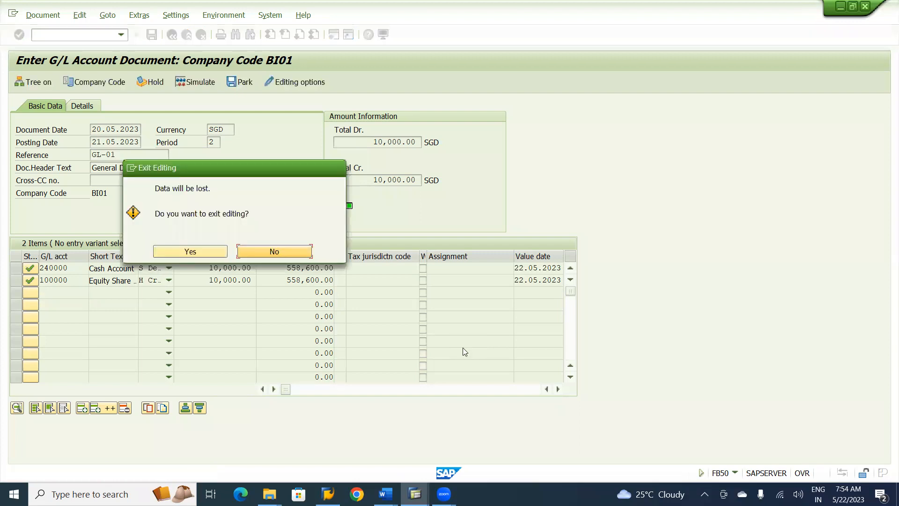
click(278, 251)
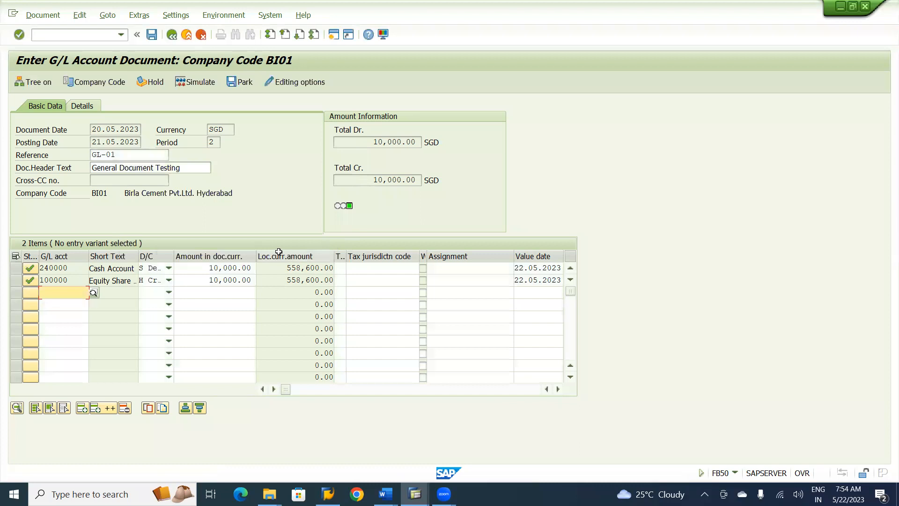
Step: Try business area BHYD on the cash account line item and clear the entry again
click(373, 272)
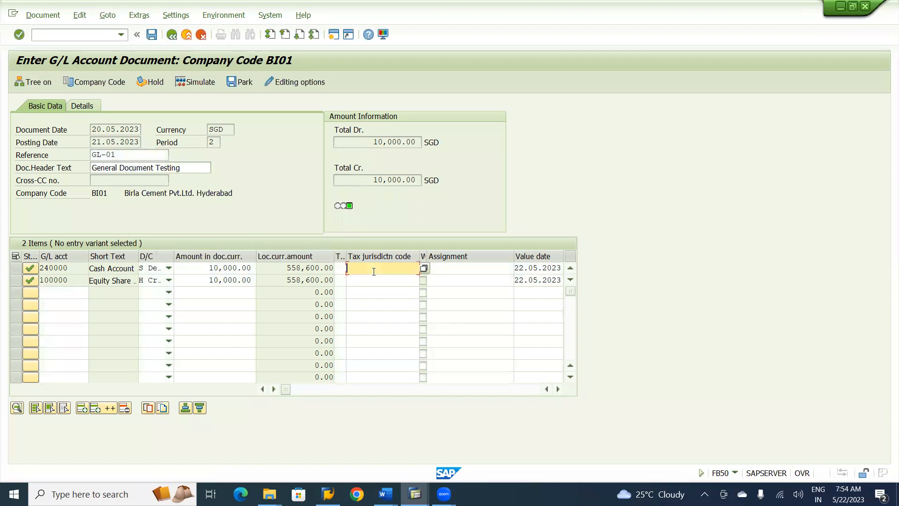
key(Tab)
key(Tab)
key(Tab)
key(Tab)
key(Tab)
key(Tab)
key(Tab)
key(Tab)
key(Tab)
key(Tab)
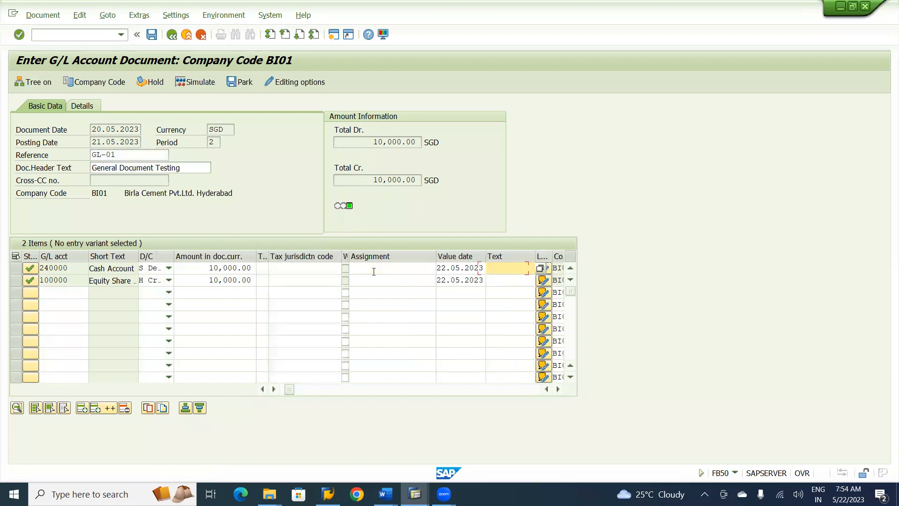
click(374, 271)
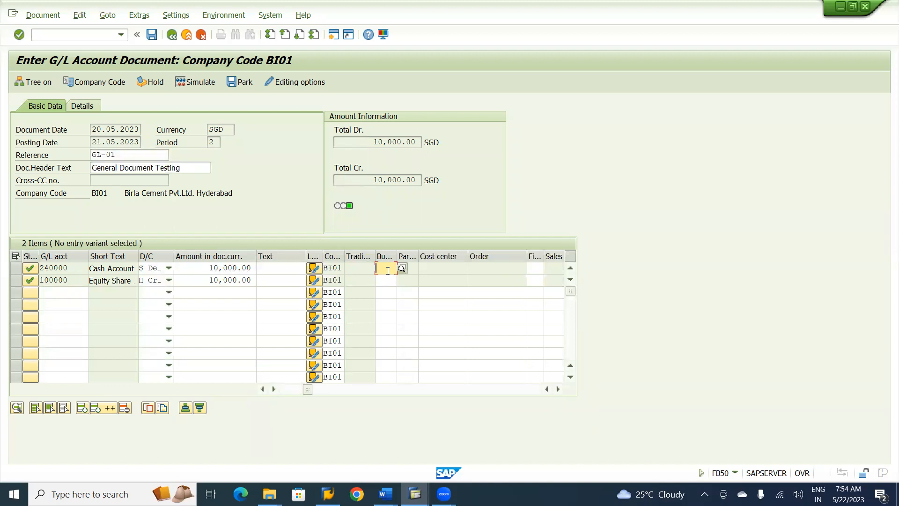
text(BHYD)
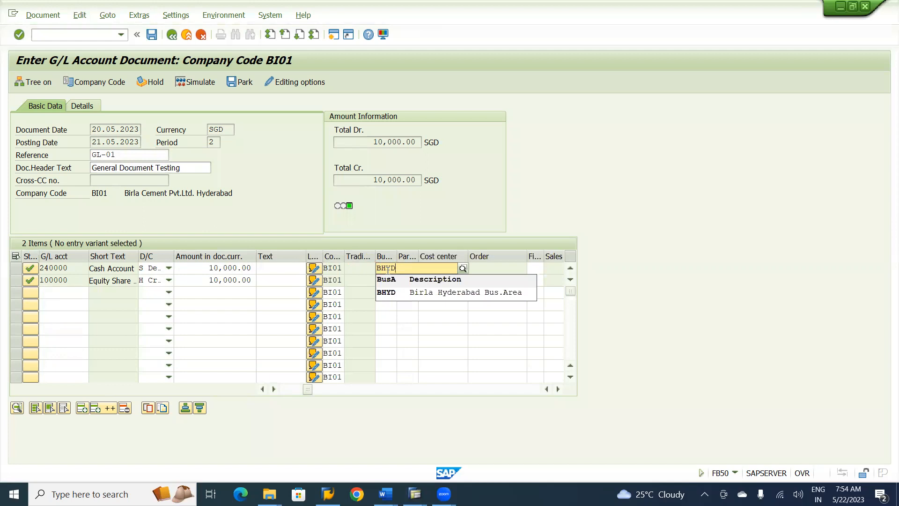
key(BackSpace)
key(BackSpace)
key(BackSpace)
key(BackSpace)
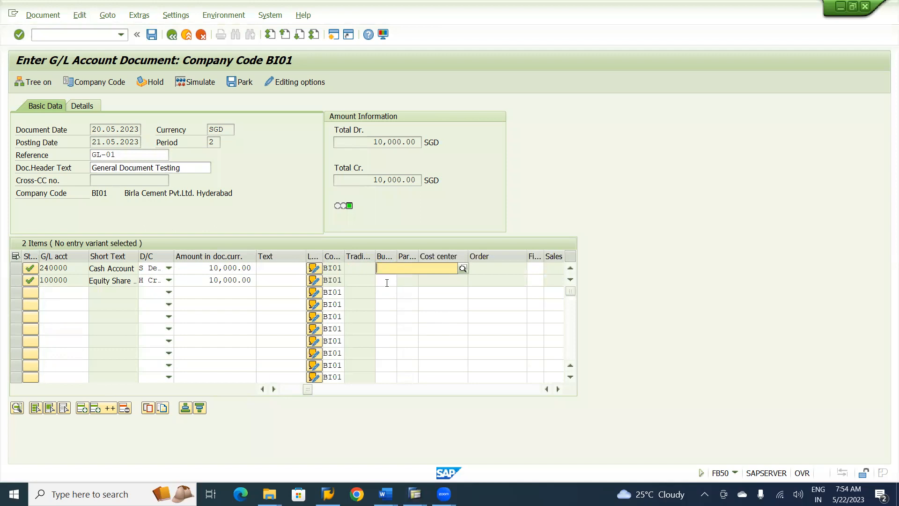
Step: Assign business area BHYD to the equity share capital line item
click(385, 281)
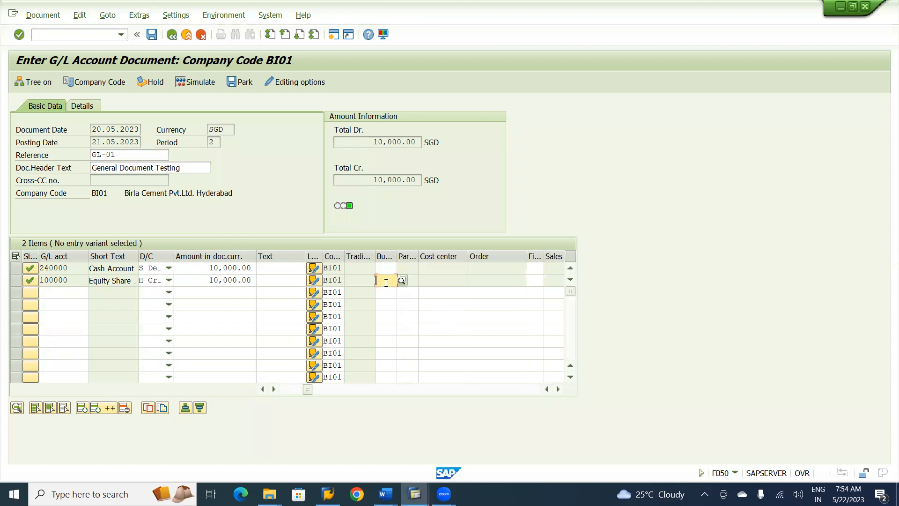
text(BHYD)
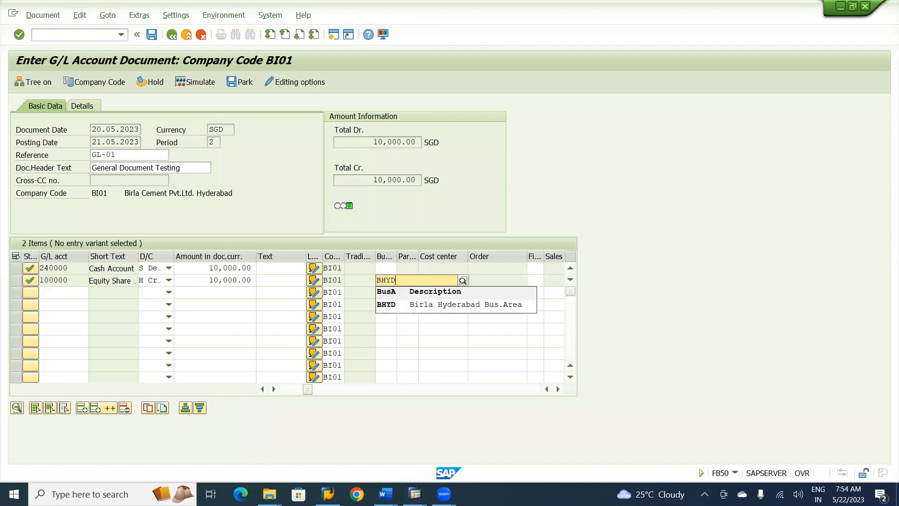
click(387, 305)
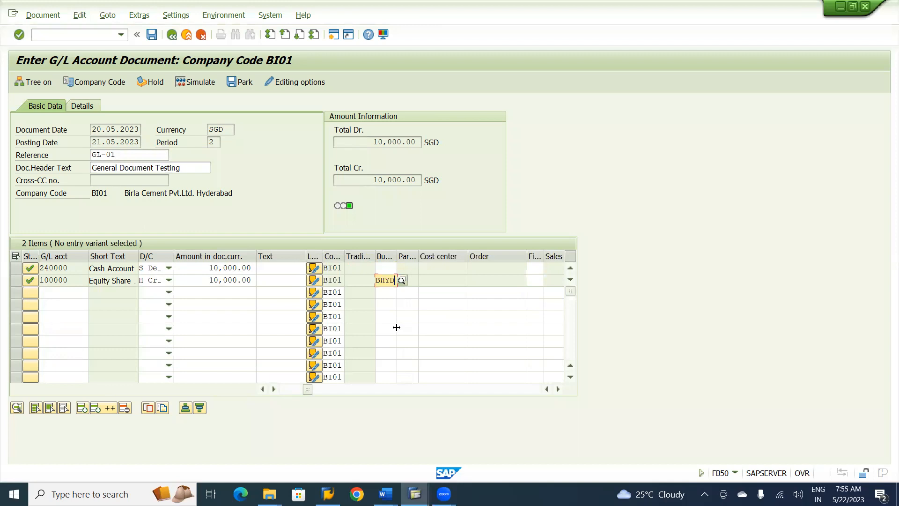
key(Return)
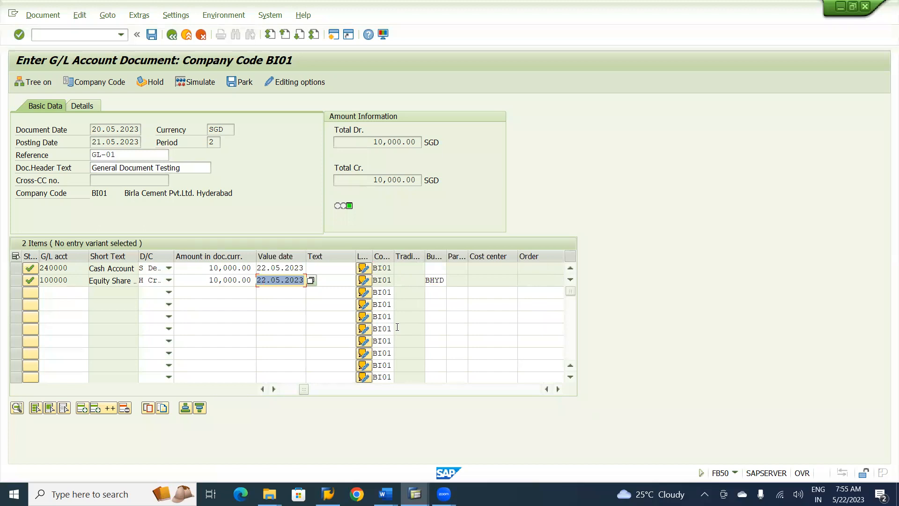
Step: Set the value date to 20.05.2023 for both the equity share capital and cash account line items
text(20)
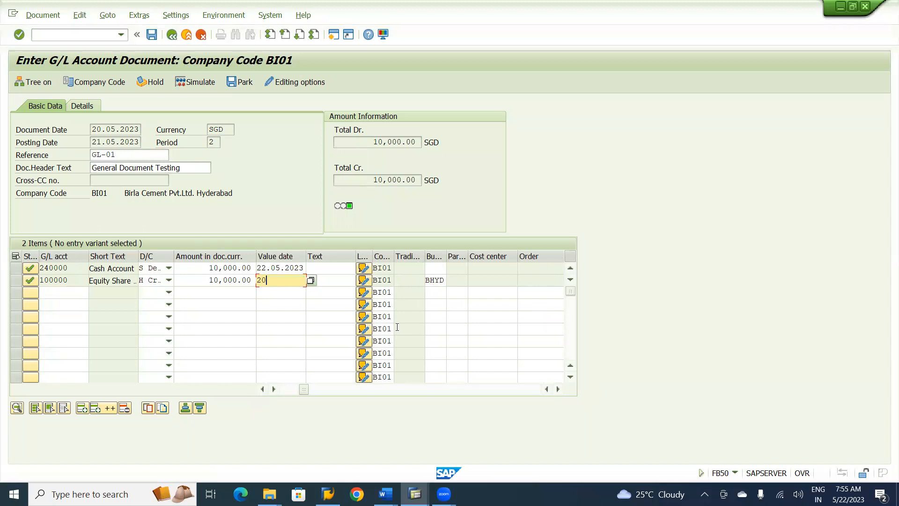
text(.05.2023)
key(Up)
key(BackSpace)
key(BackSpace)
key(BackSpace)
key(BackSpace)
key(BackSpace)
key(BackSpace)
key(BackSpace)
key(BackSpace)
key(BackSpace)
key(BackSpace)
text(20.0)
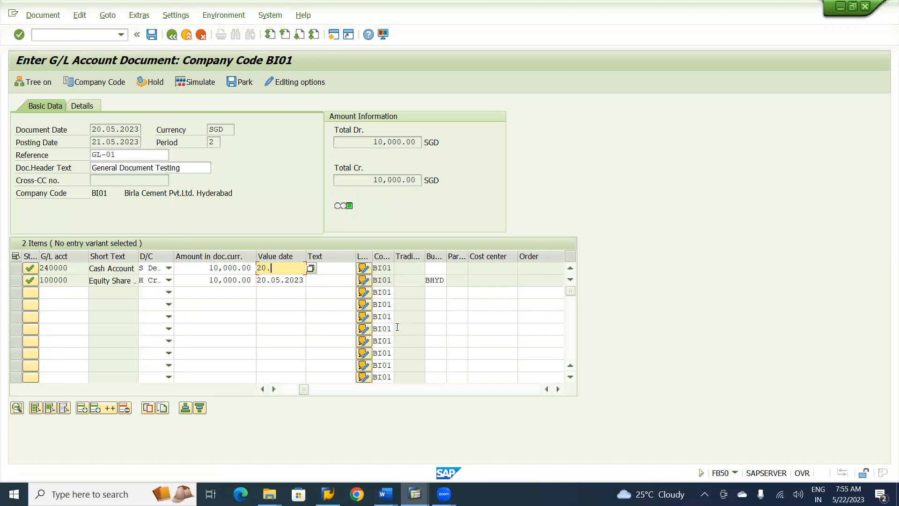
text(5.2023)
key(Return)
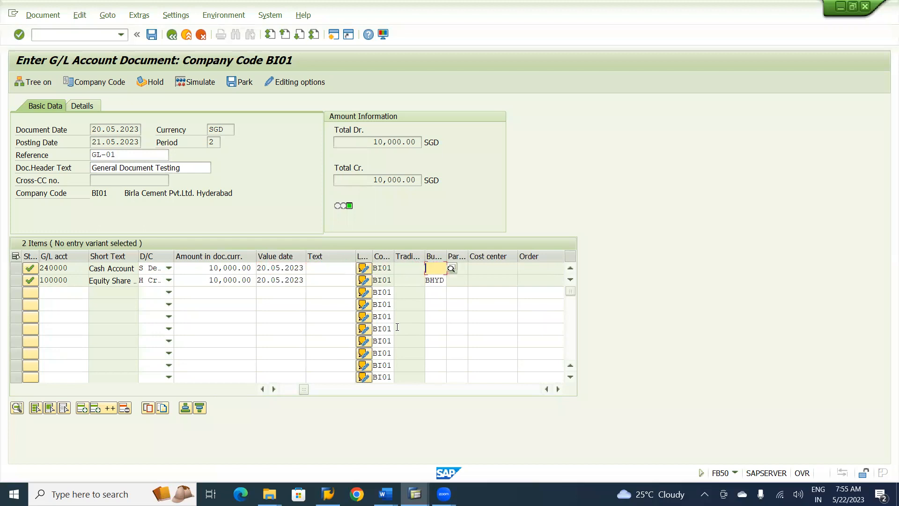
key(Down)
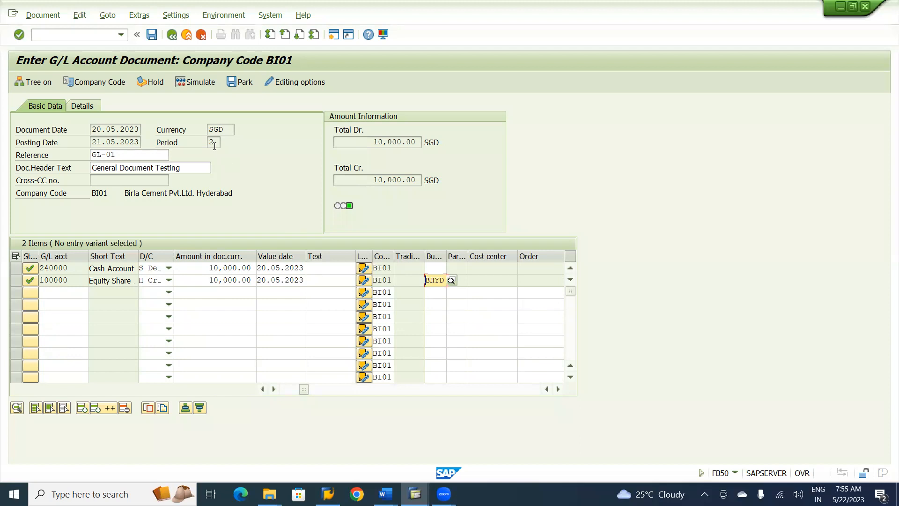
Step: Try to post the document with the business area entered, and decline to exit editing so the data is kept
click(151, 35)
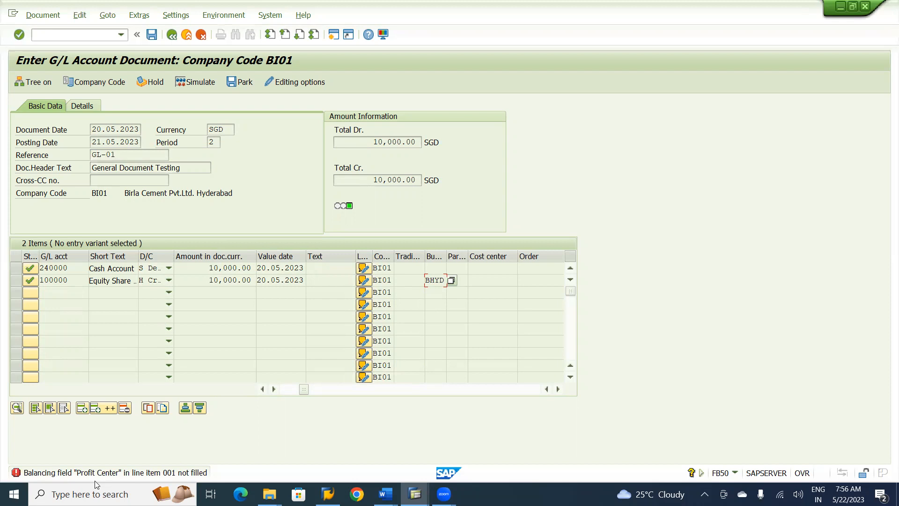
key(F3)
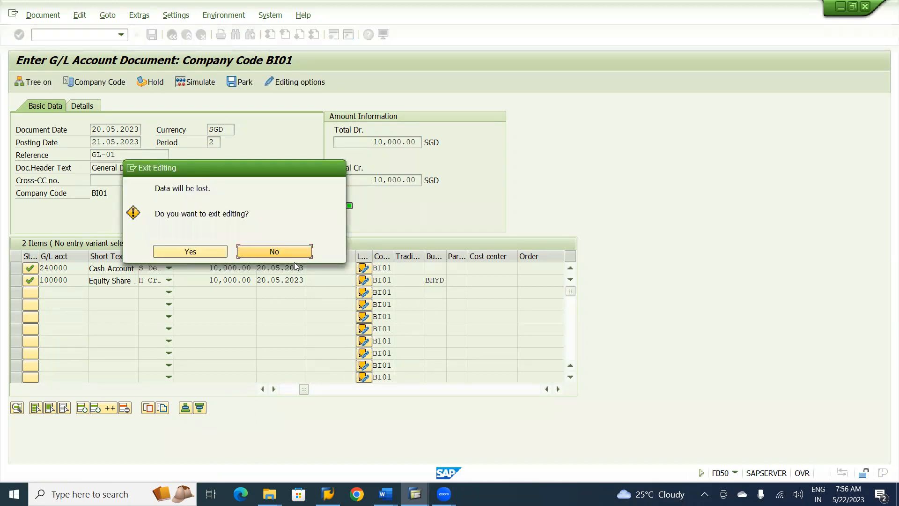
click(300, 252)
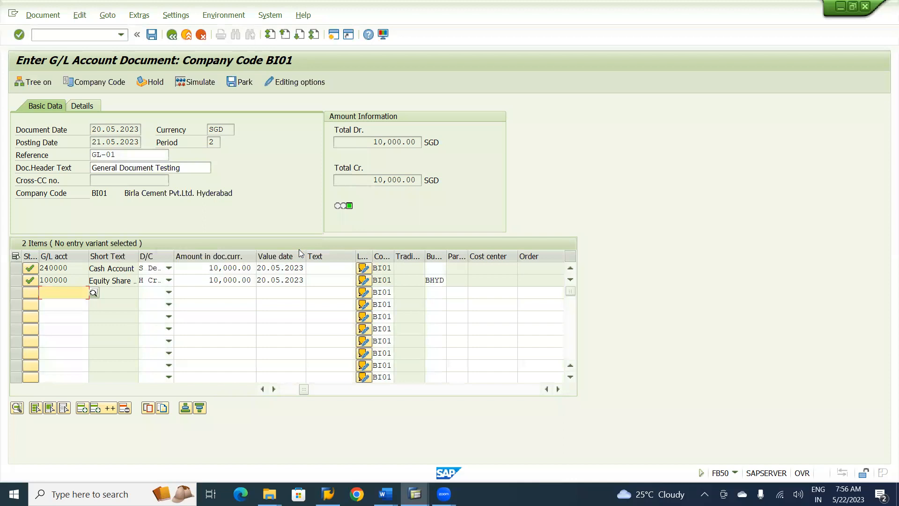
Step: Assign profit center B9000 to the equity share capital line item only
click(440, 281)
key(Tab)
key(Tab)
key(Tab)
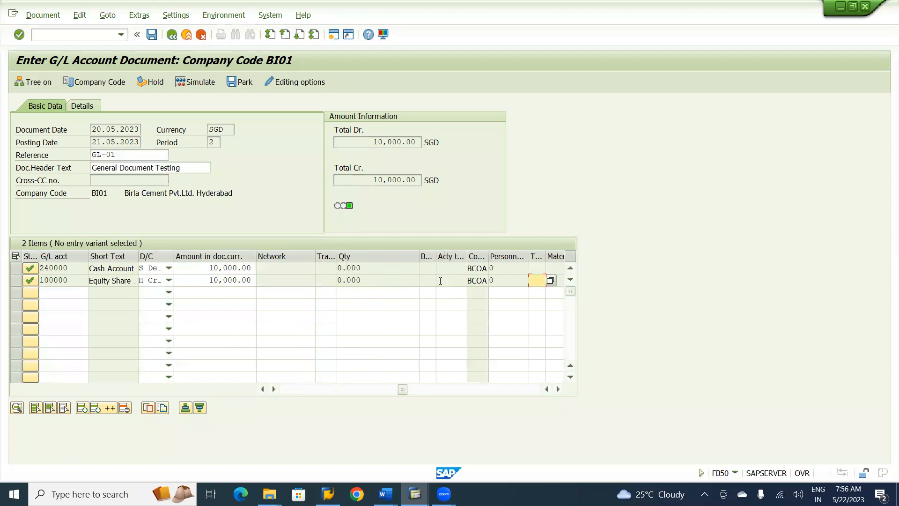
key(Tab)
key(Tab)
key(Tab)
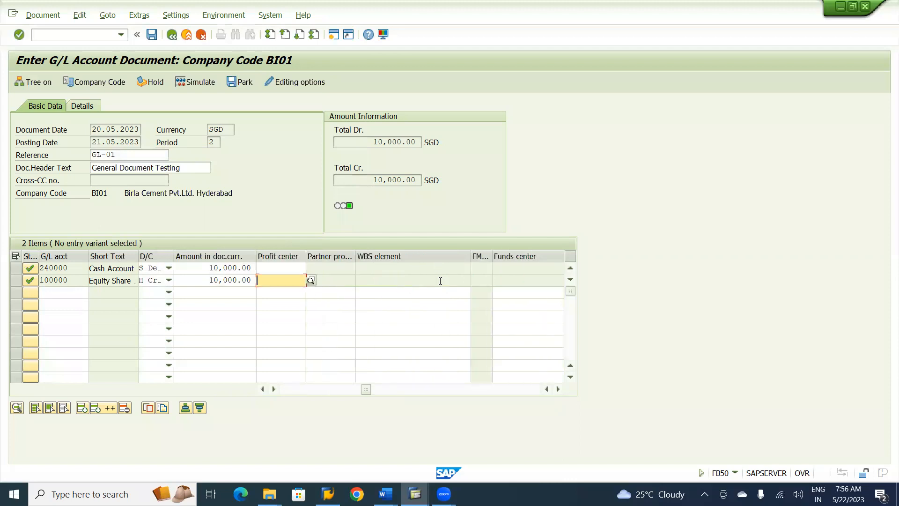
text(B9000)
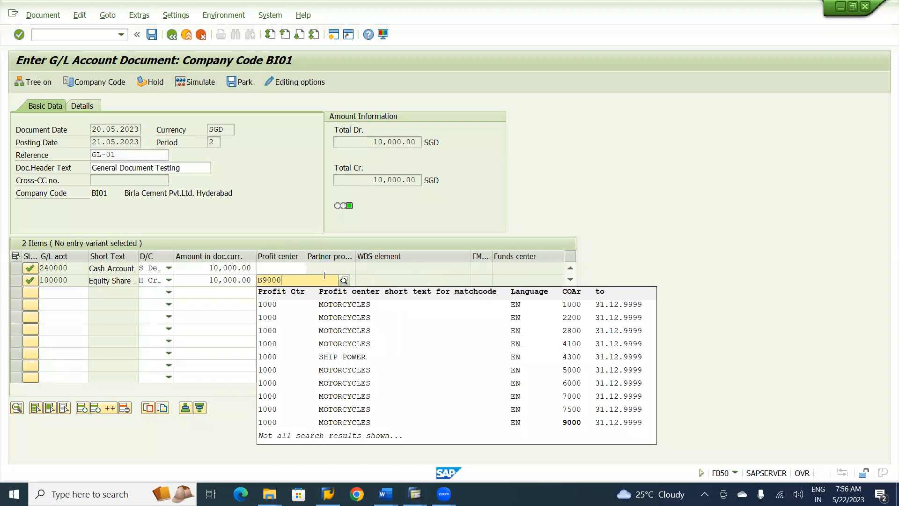
click(286, 266)
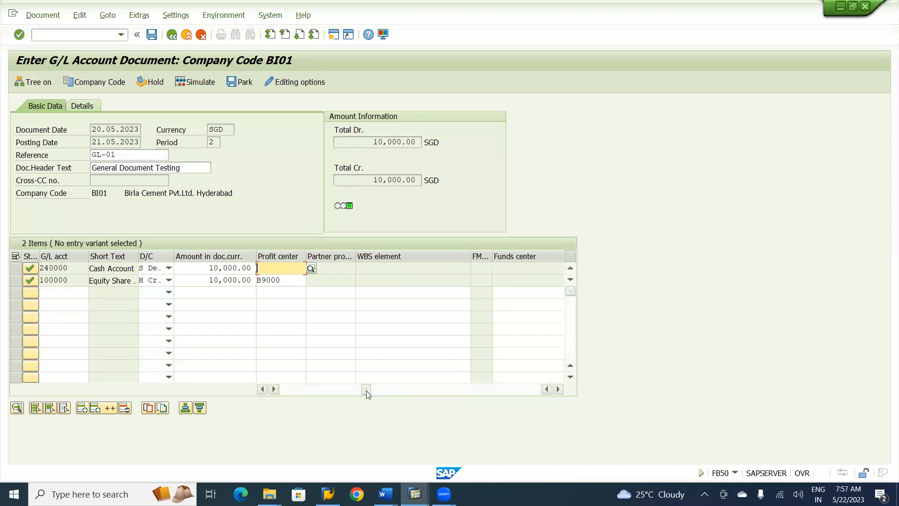
Step: Simulate the G/L document and post it from the document overview
drag(366, 393, 335, 388)
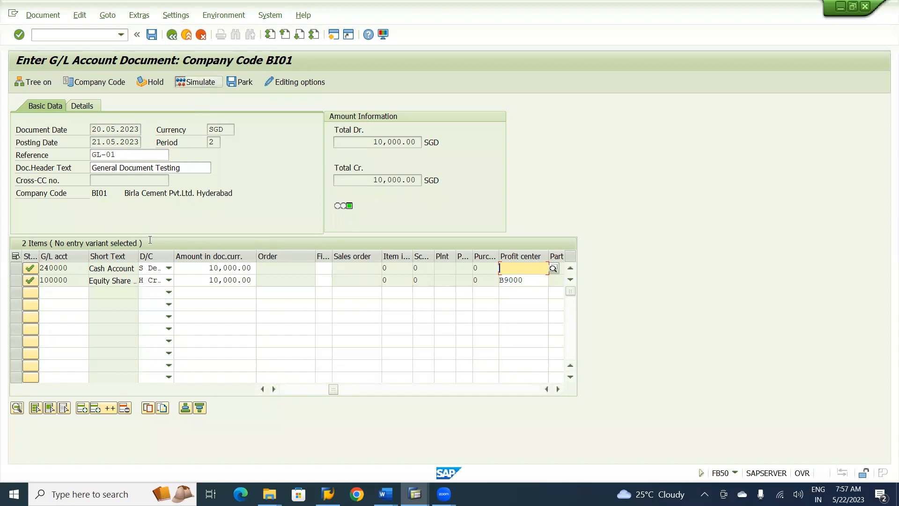
click(202, 84)
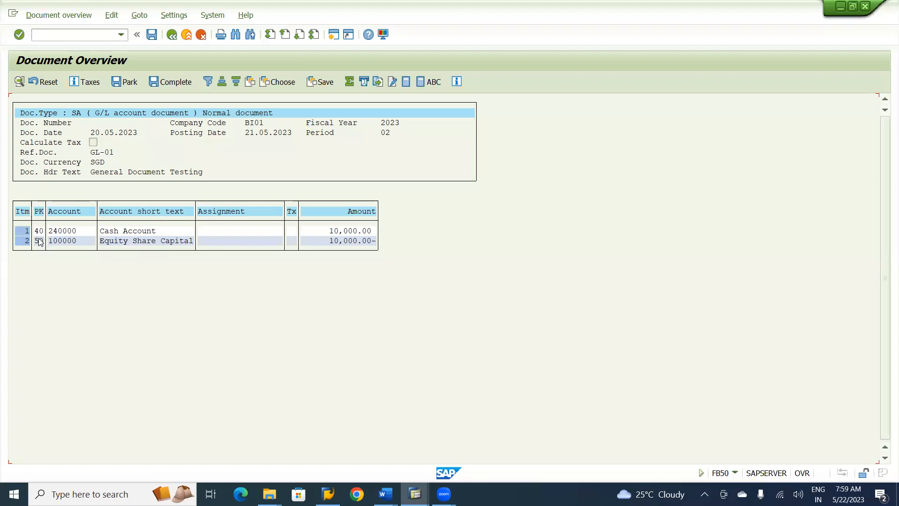
click(151, 34)
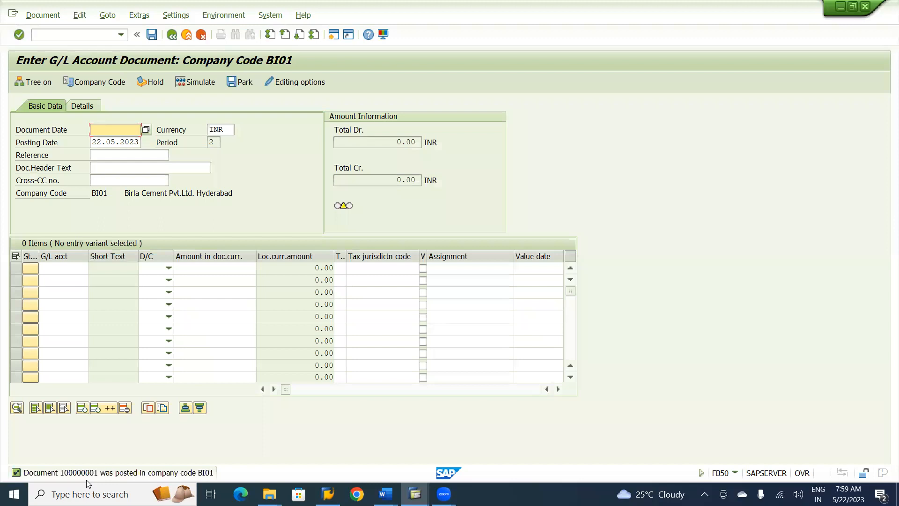
Step: Display the posted document and examine the business area, profit center and segment of its line items in the data entry view
click(44, 15)
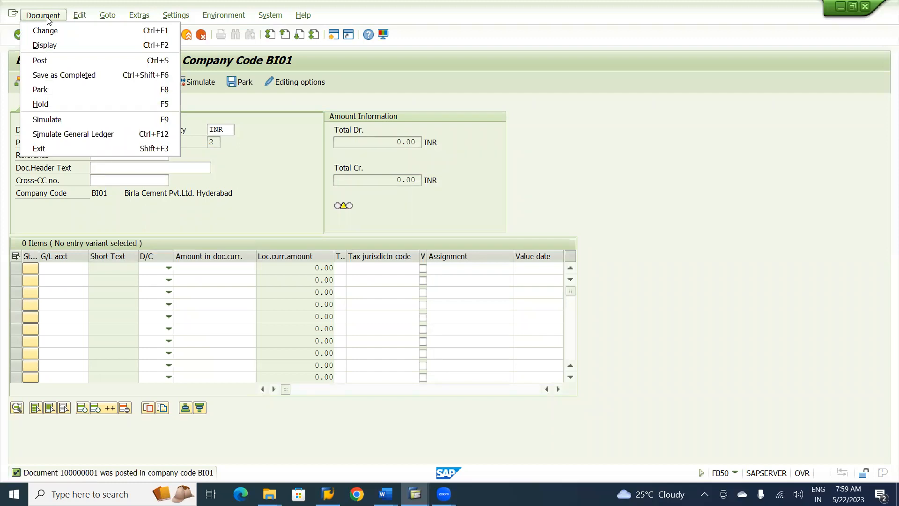
click(52, 48)
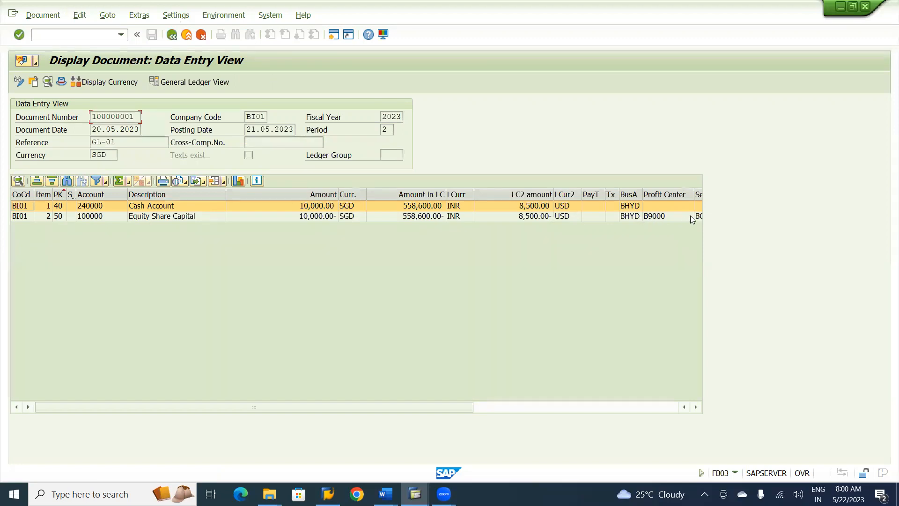
click(699, 405)
click(699, 406)
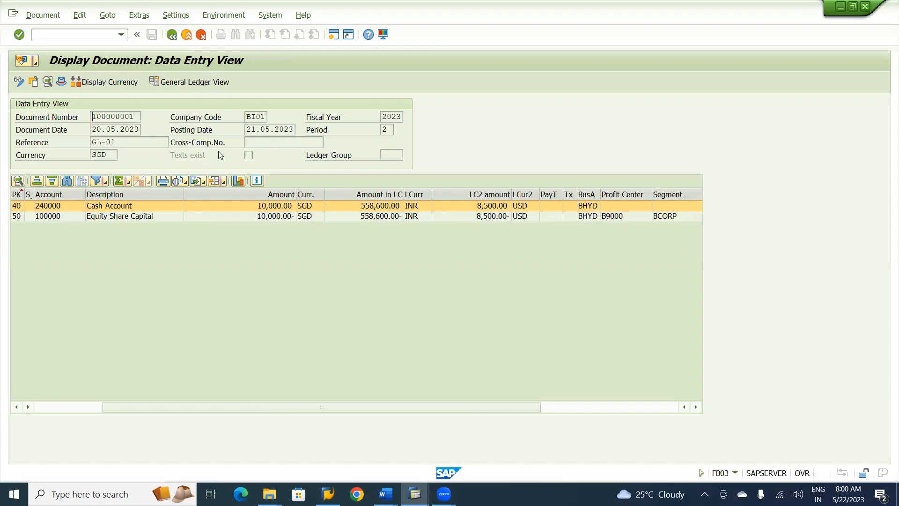
Step: Show the general ledger view and examine the document, local and second local currency amounts and the split account assignments
click(203, 83)
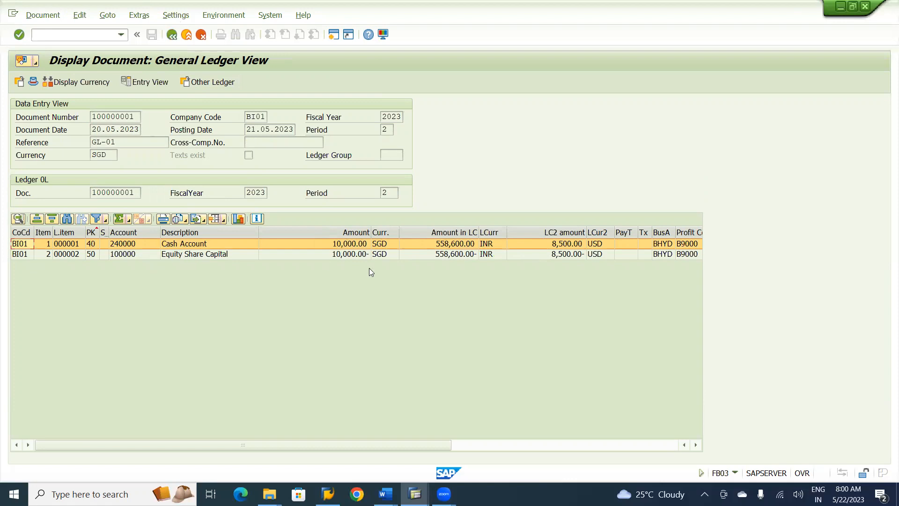
click(353, 229)
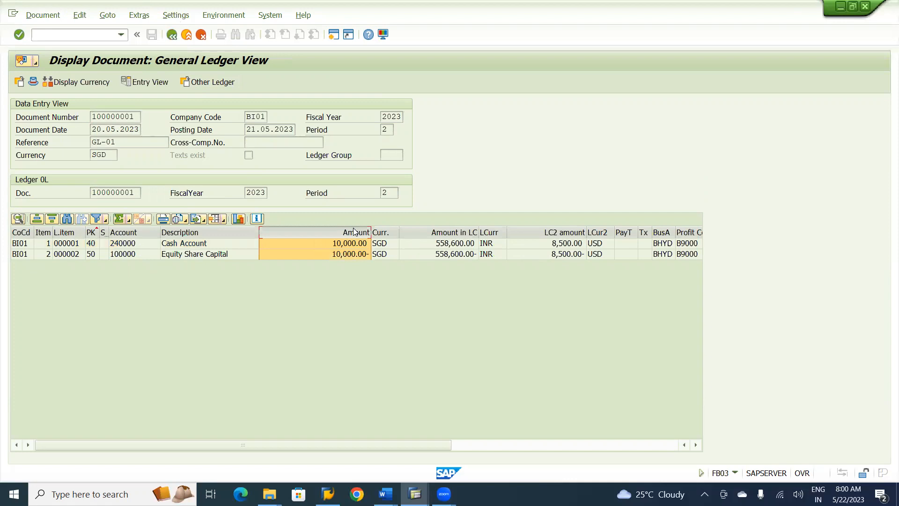
click(440, 230)
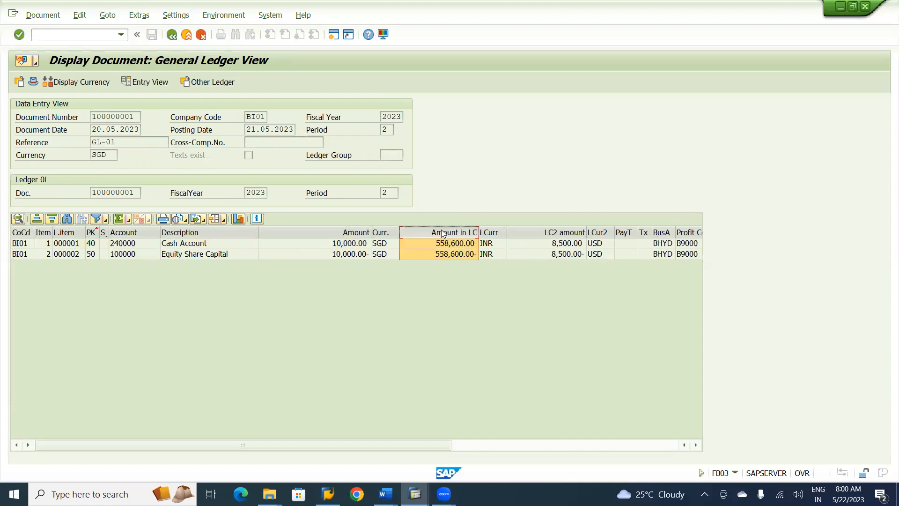
click(696, 446)
click(696, 446)
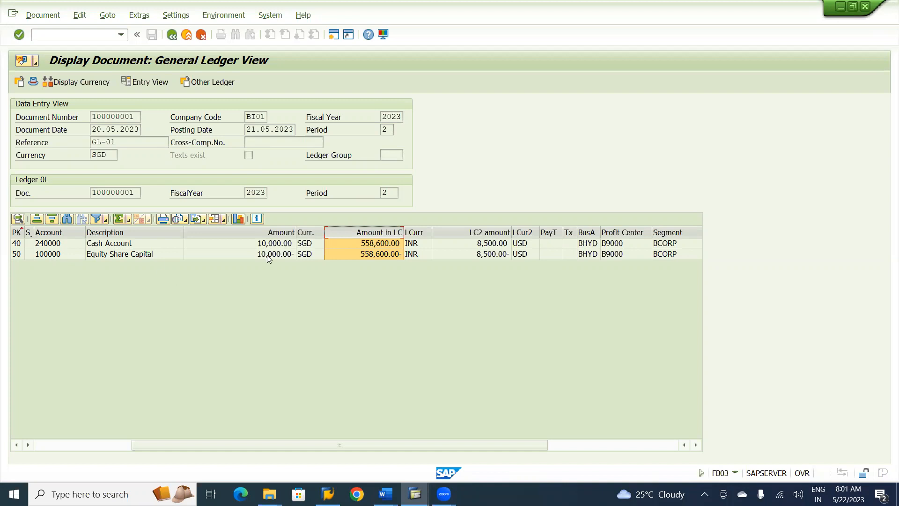
click(305, 232)
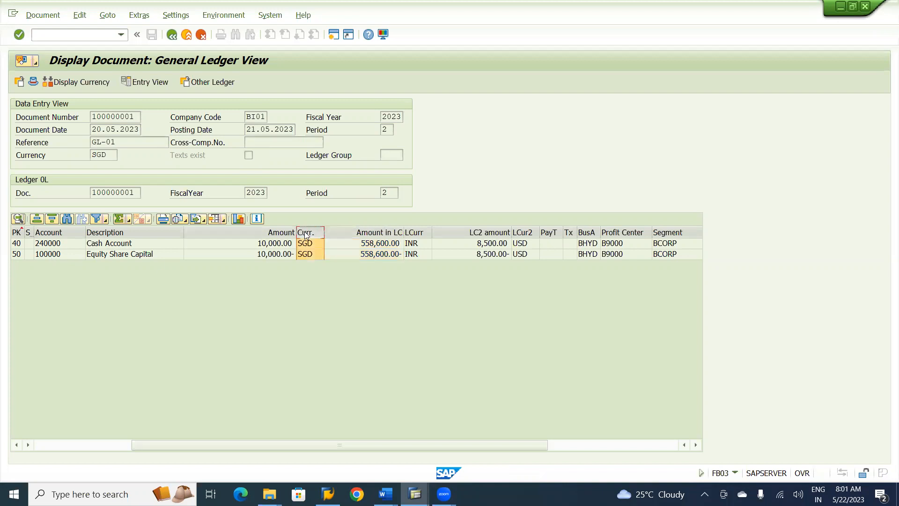
click(399, 231)
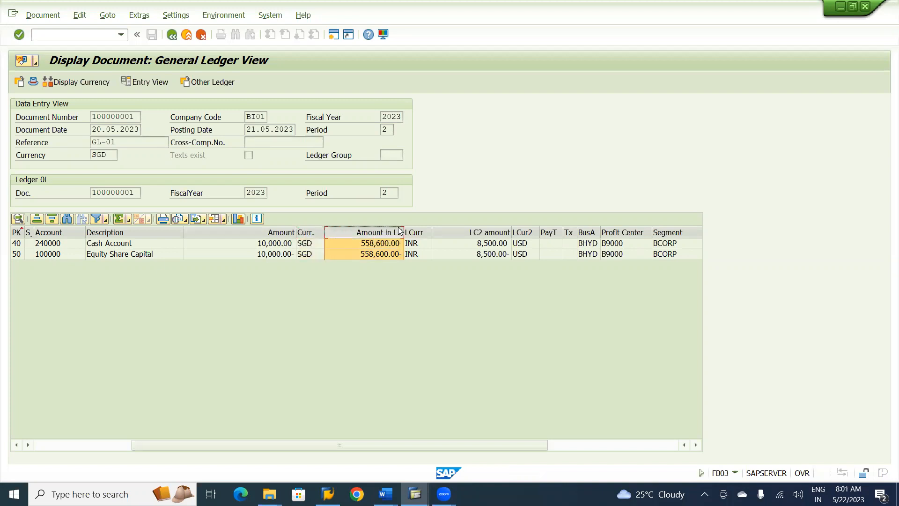
click(532, 233)
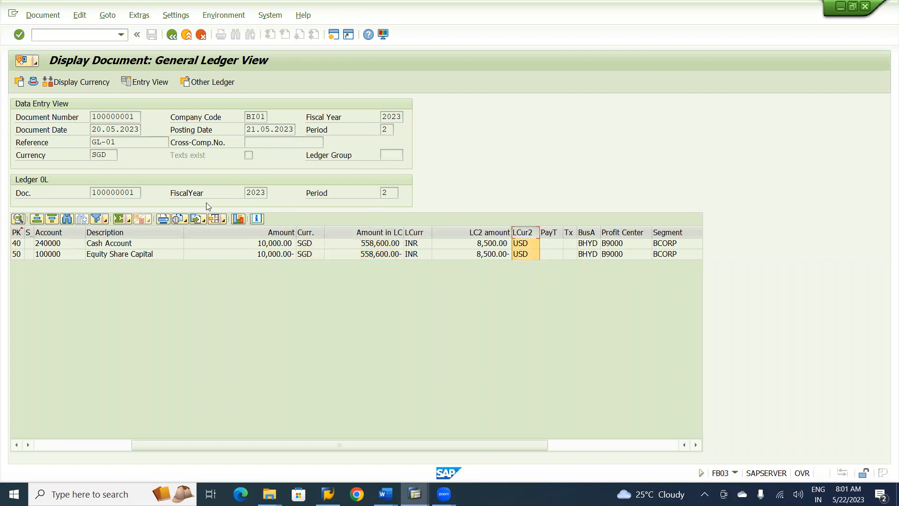
Step: Display the document in the non-leading IFRS ledger BX
click(221, 83)
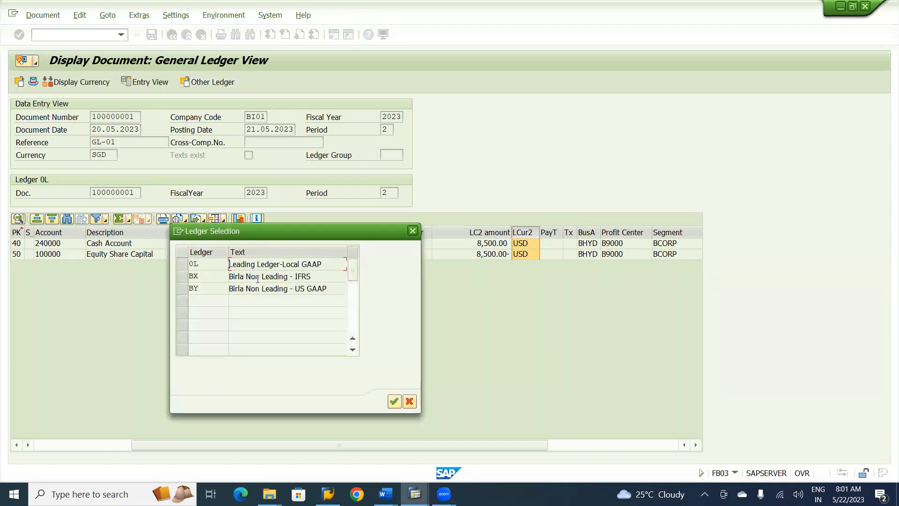
double_click(278, 277)
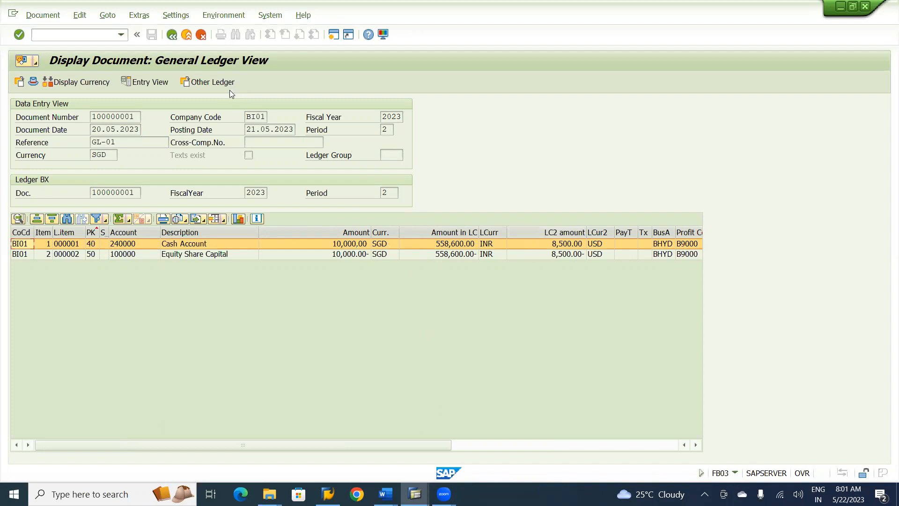
Step: Display the document in the non-leading US GAAP ledger BY and examine its fiscal year and posting period
click(217, 82)
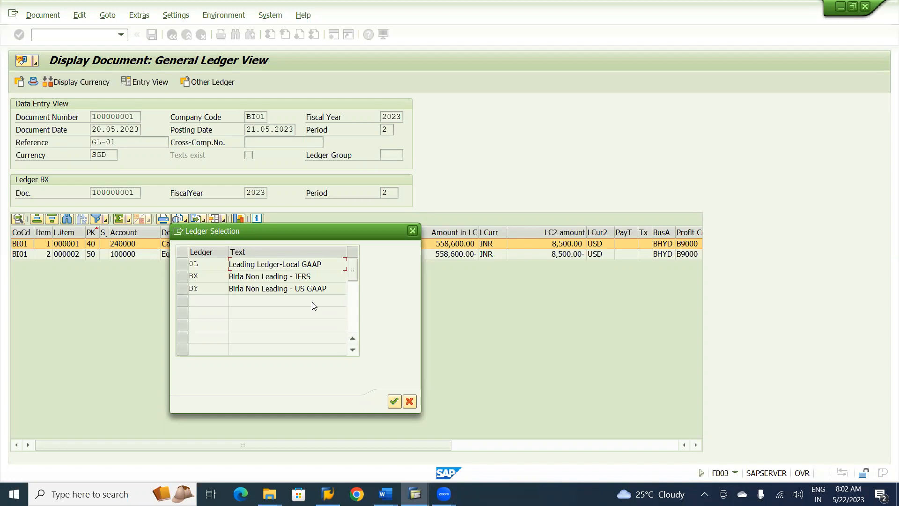
double_click(290, 289)
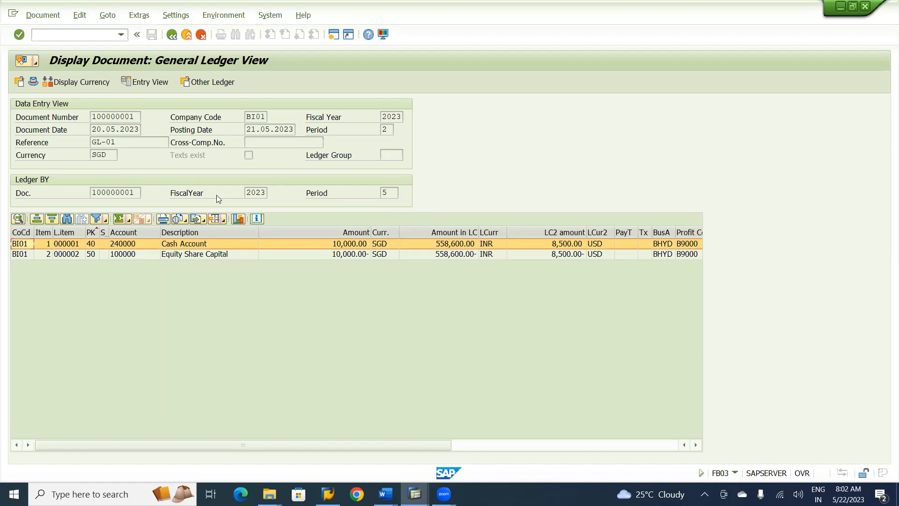
click(209, 82)
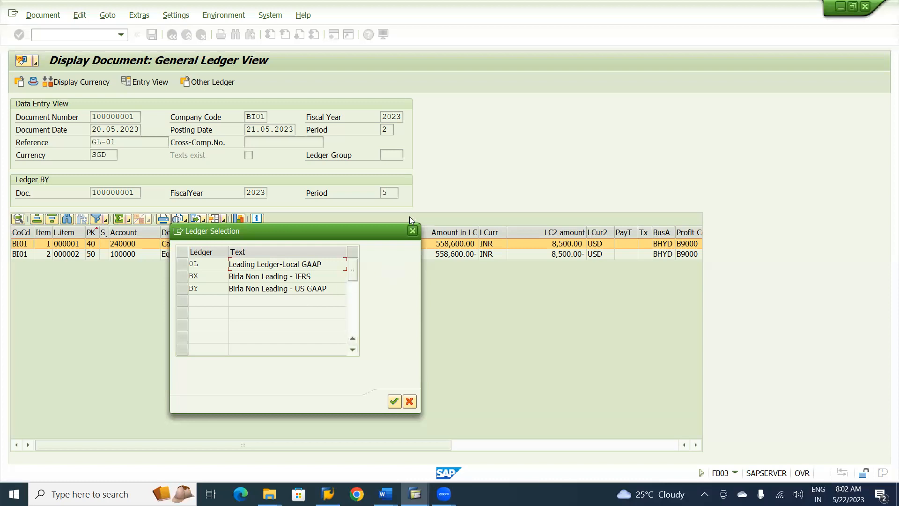
click(413, 232)
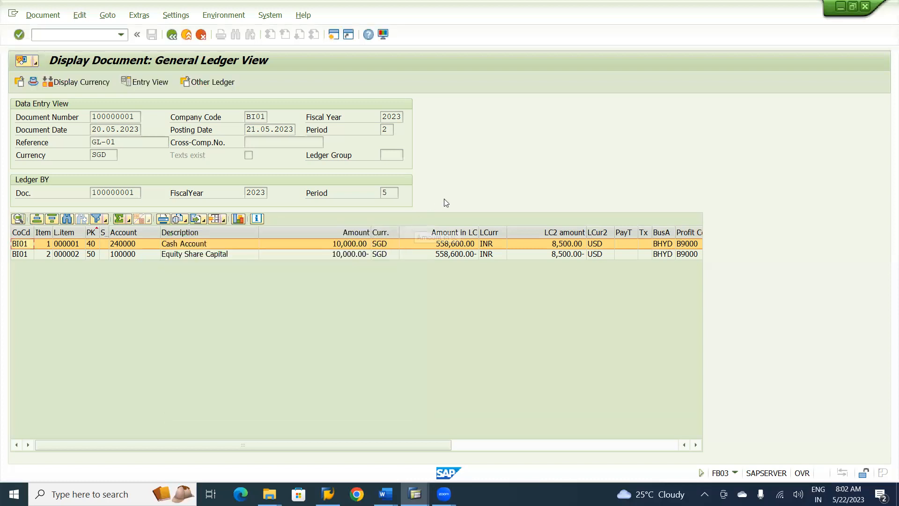
Step: Display the document in the leading ledger 0L for local GAAP and review the list of available ledgers
click(208, 82)
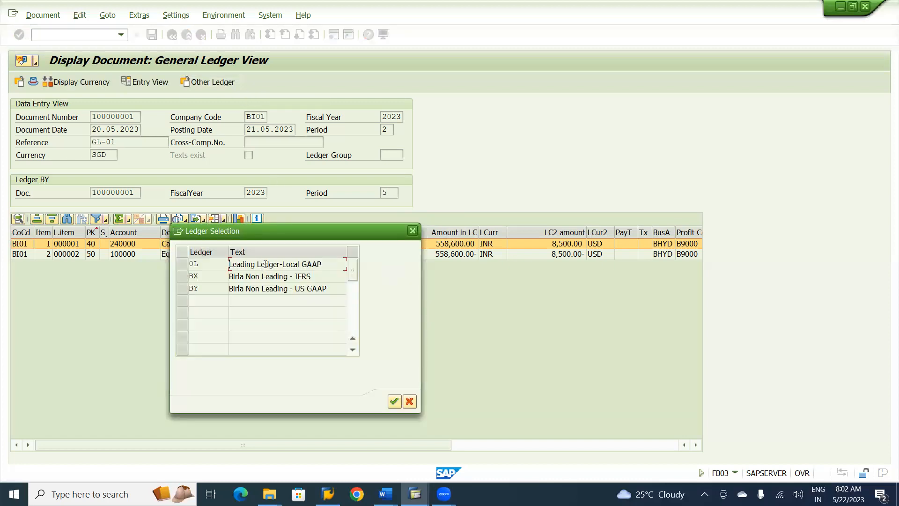
double_click(265, 264)
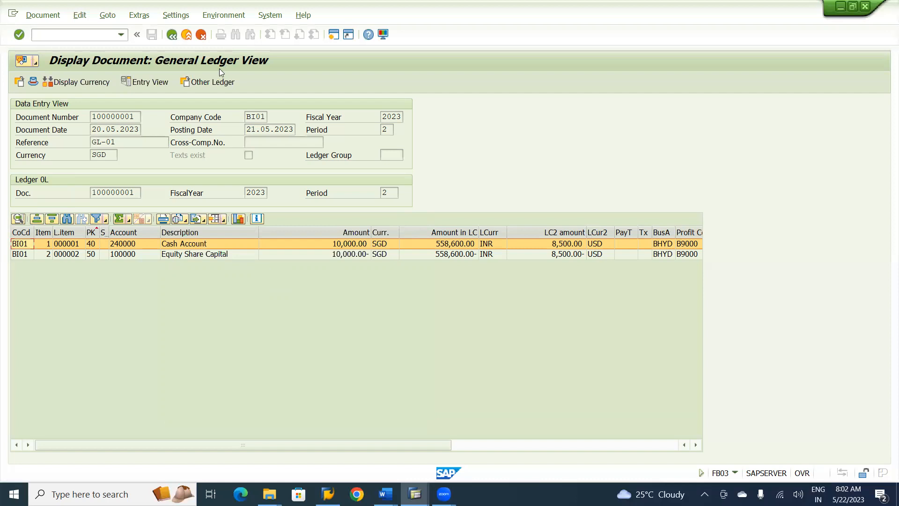
click(213, 83)
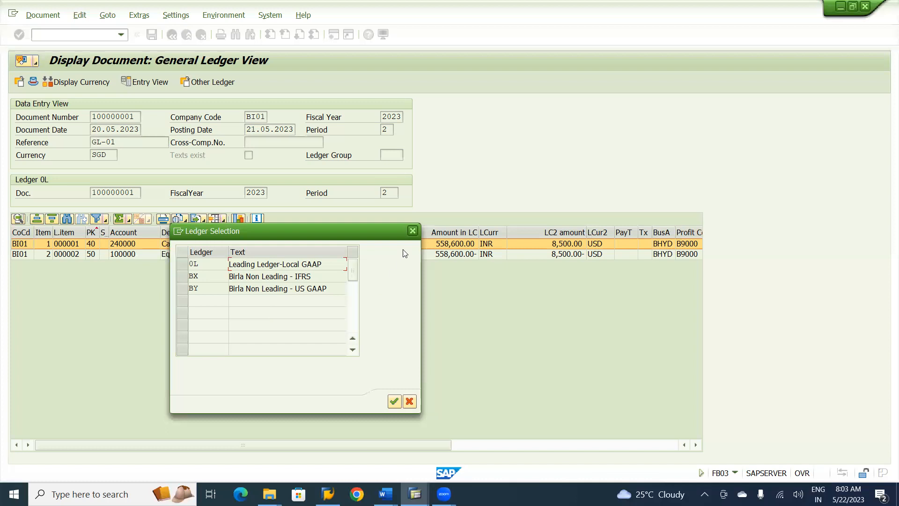
click(412, 231)
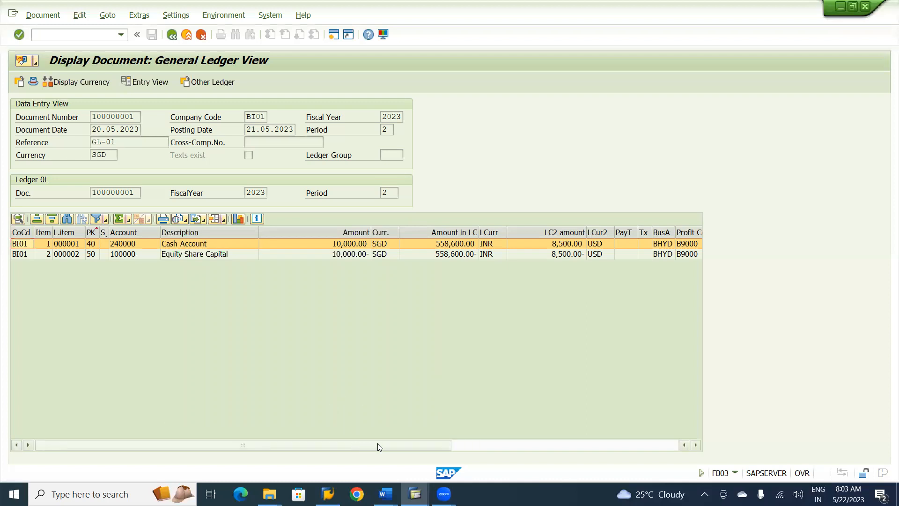
Step: Narrow the Description, Amount and LC2 amount columns of the line item list so the Segment column fits in view
click(694, 446)
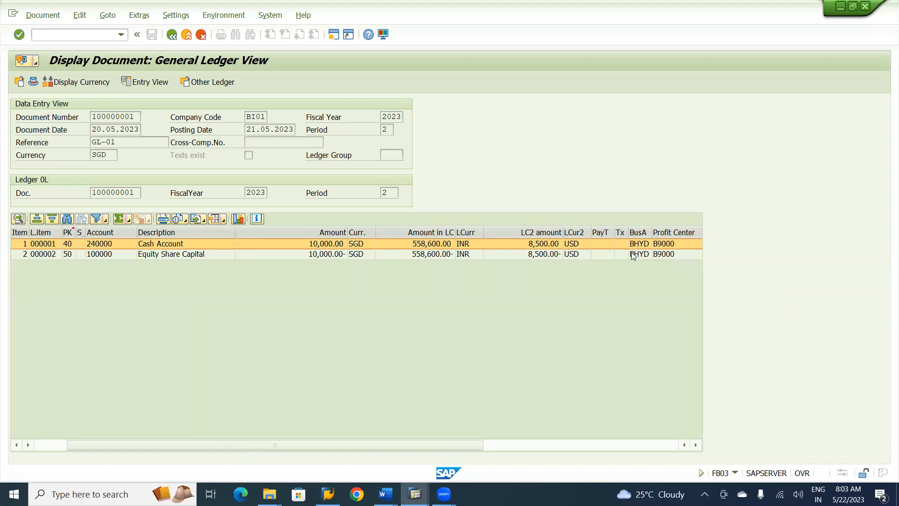
drag(563, 230, 541, 233)
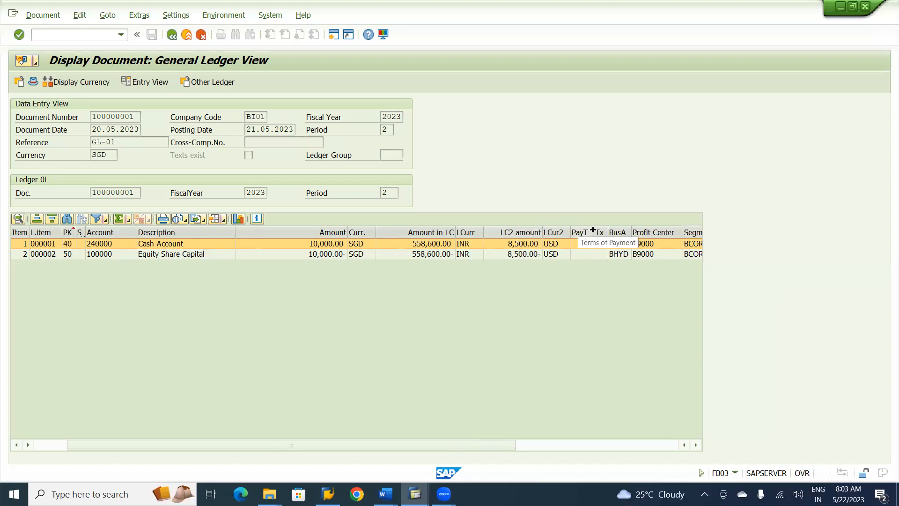
drag(347, 232, 309, 232)
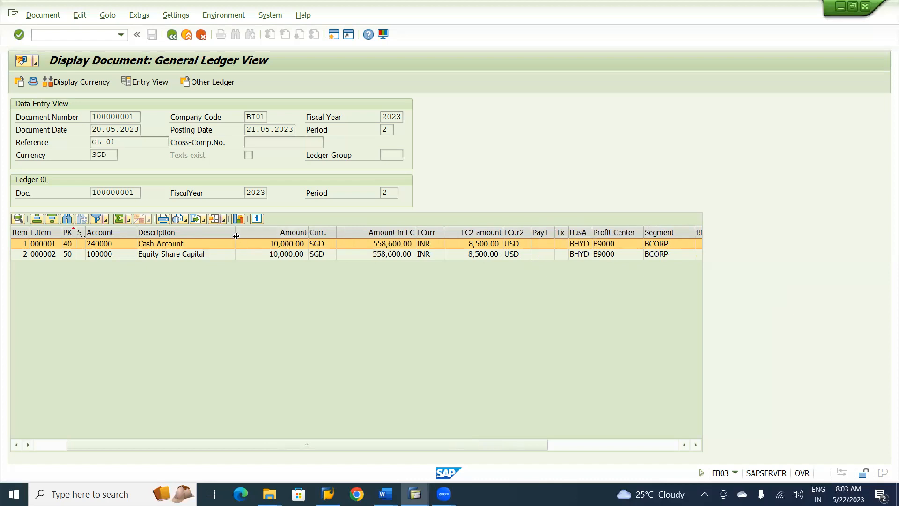
drag(228, 234, 214, 234)
drag(216, 445, 180, 445)
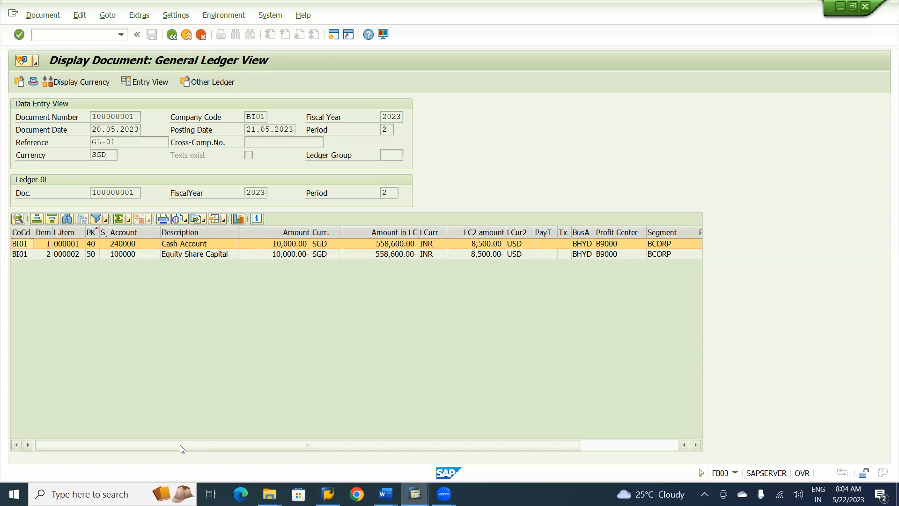
Step: Open the document header and examine its entry user, entry date, transaction code and reference transaction
click(30, 82)
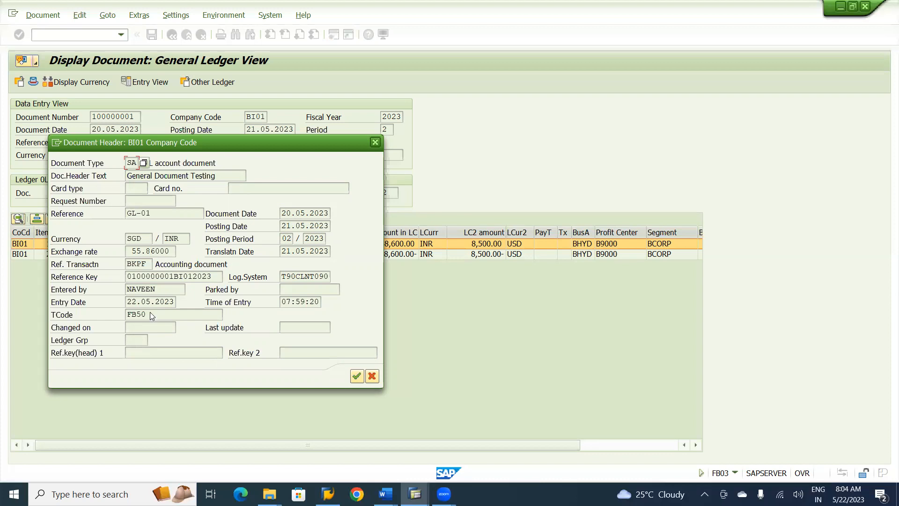
click(136, 301)
mouse_move(847, 494)
click(163, 290)
Step: Switch to the BIRLA FICO working notes in Word and add the heading "GL MASTER DATA TABLES" below the journal entry
click(385, 494)
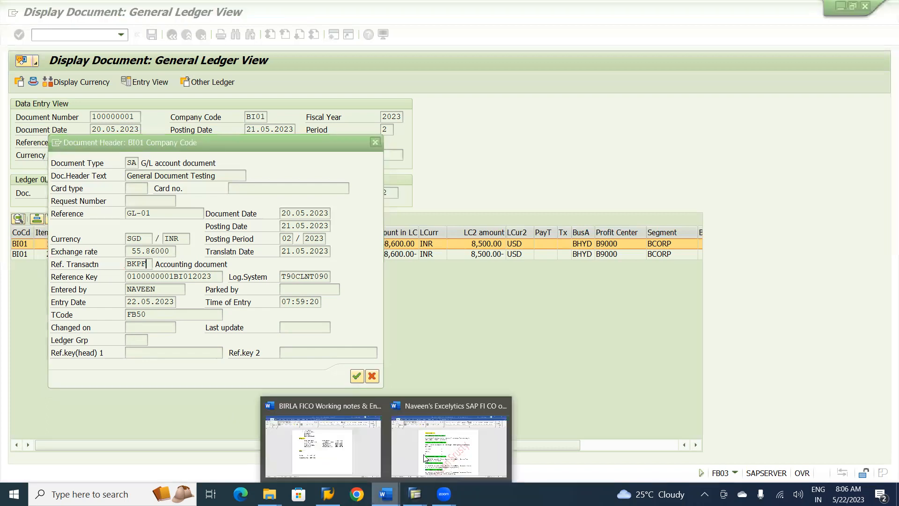
click(339, 407)
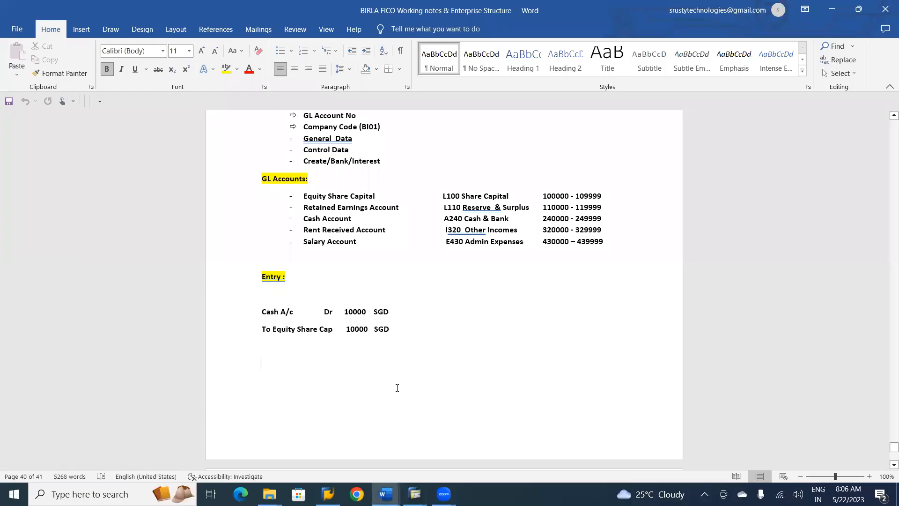
key(Return)
key(Return)
key(Return)
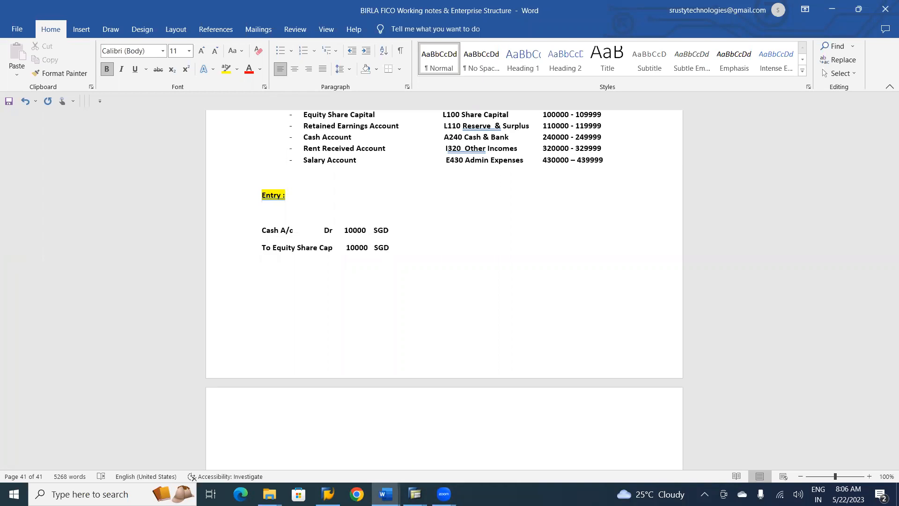
text(GL)
text(DATA TABLES)
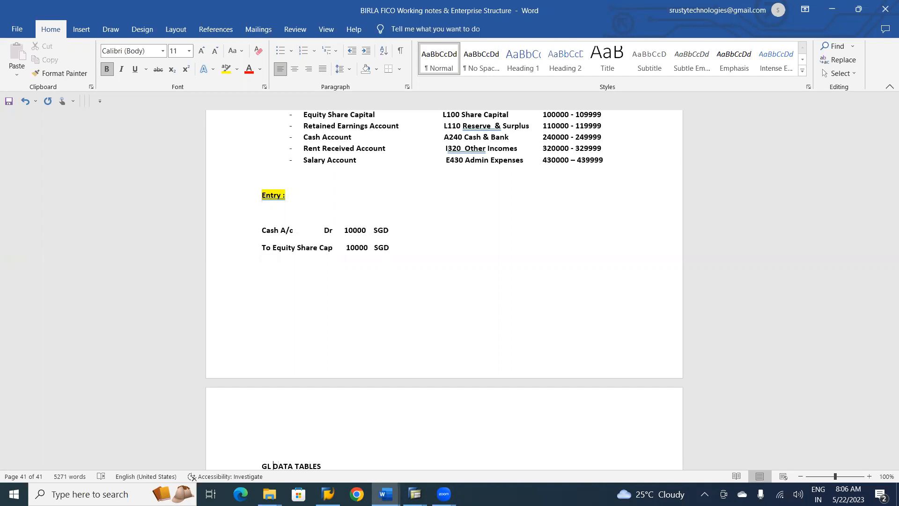
text(MASTER)
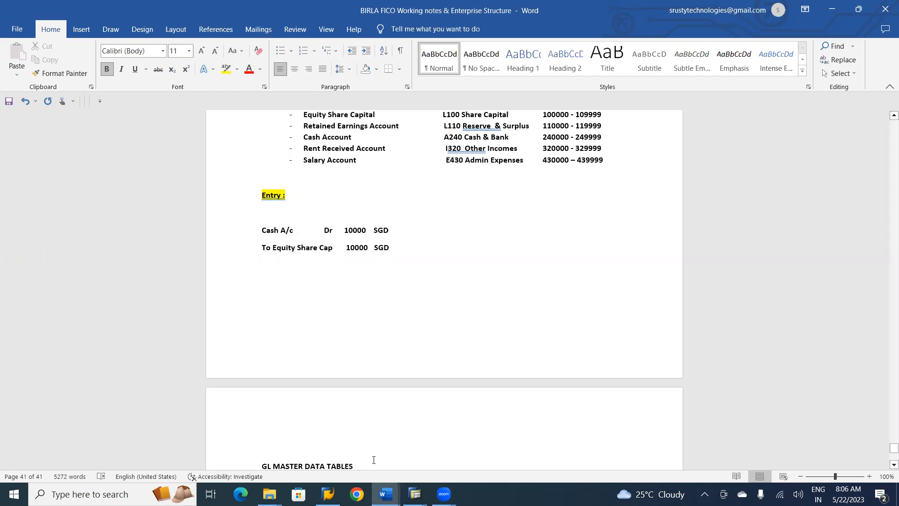
key(Return)
key(ctrl+z)
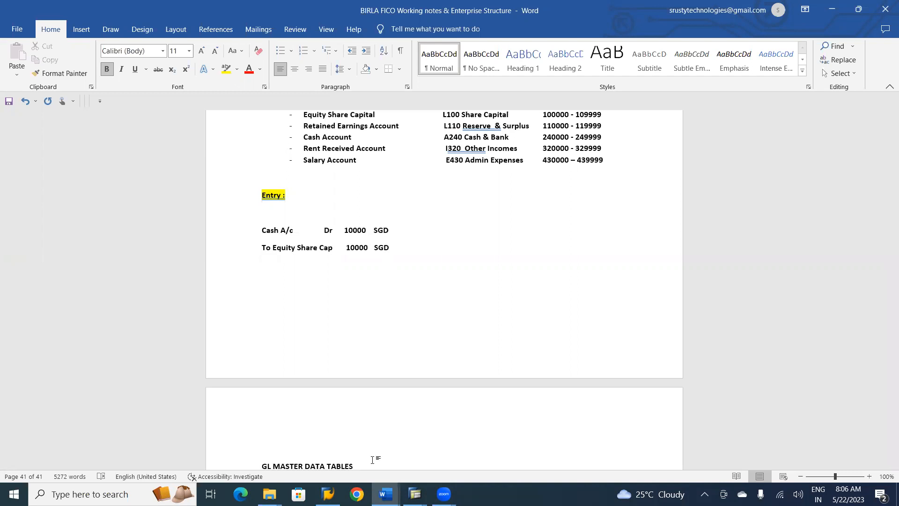
key(Down)
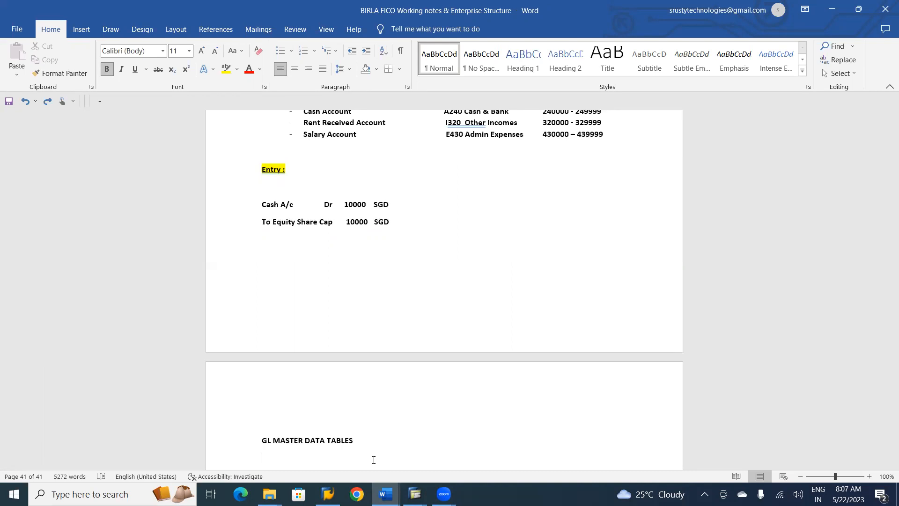
Step: Add the line "SKA1 – GL MASTER : Chart of Accounts" under the GL master data tables heading
text(SKA1)
text( :)
key(BackSpace)
text(- GL MSTER)
key(BackSpace)
key(BackSpace)
key(BackSpace)
key(BackSpace)
text(ASTER :)
text(Chart c)
text(f Accounts)
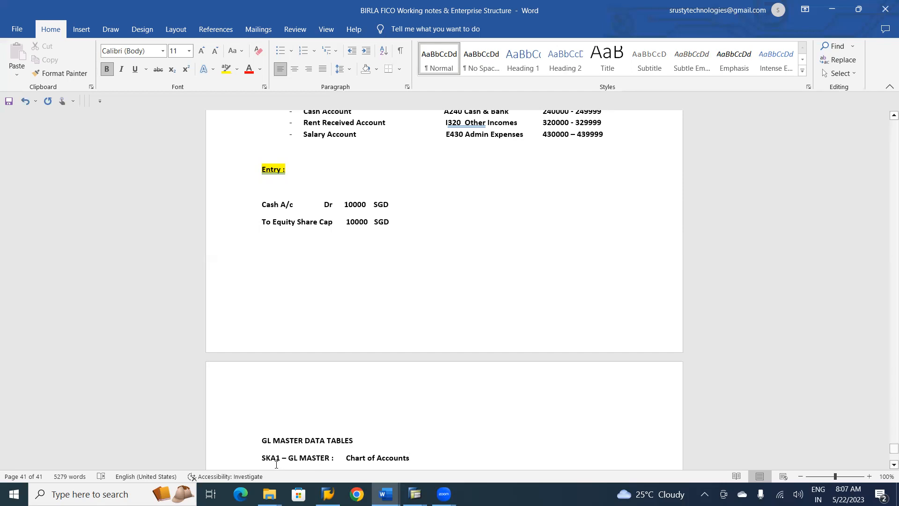
Step: Add the lines "SKB1 – GL MASTER - Company Code Data" and "SKAT – GL MASTER - Text Data" to the table list
scroll(276, 465, down, 1)
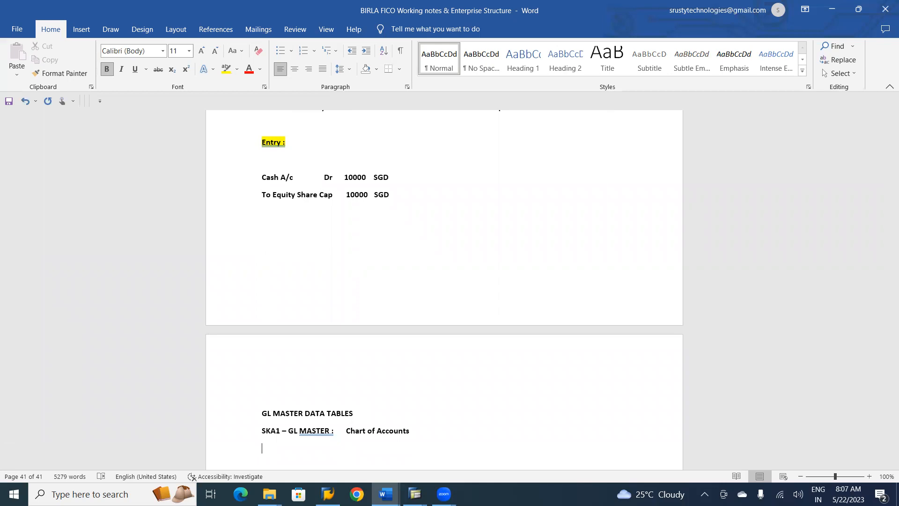
text(SKB1 - GL MASTER -Company Code Data)
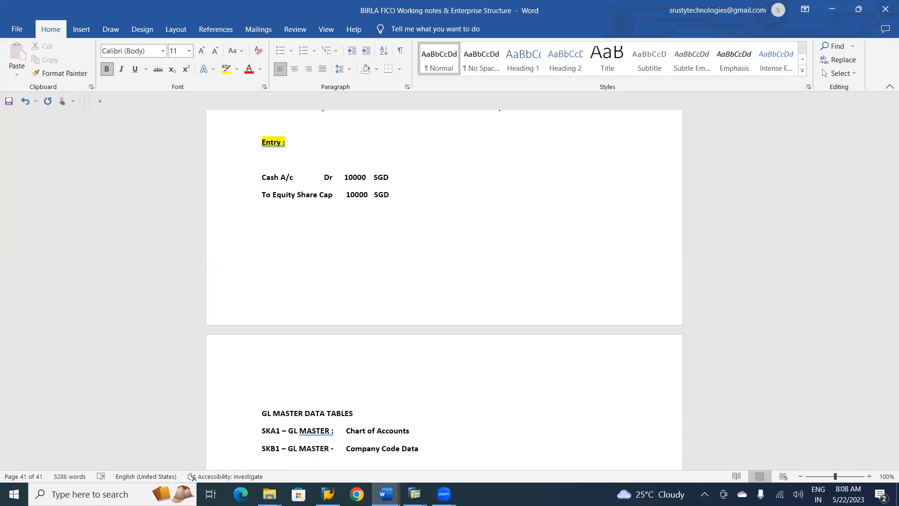
text(SKAT)
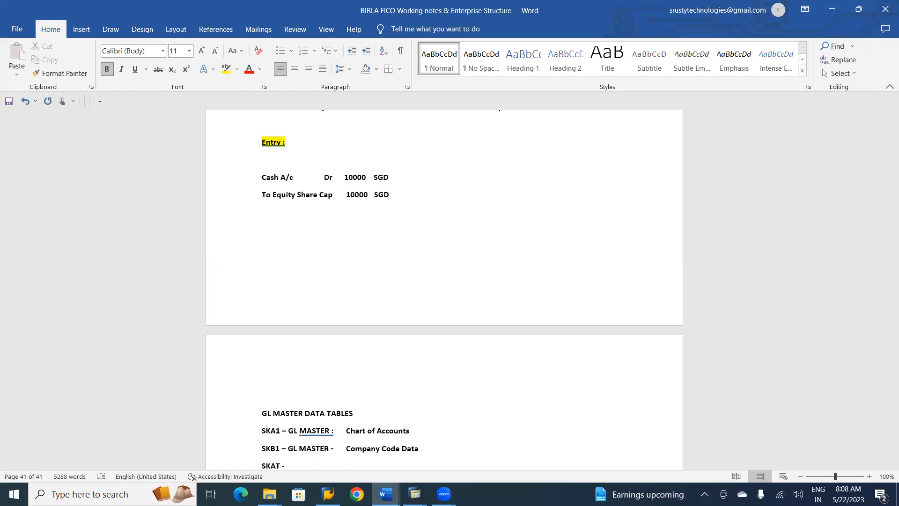
text(- GL MASTER -)
key(Tab)
text(Text Data)
scroll(444, 291, down, 1)
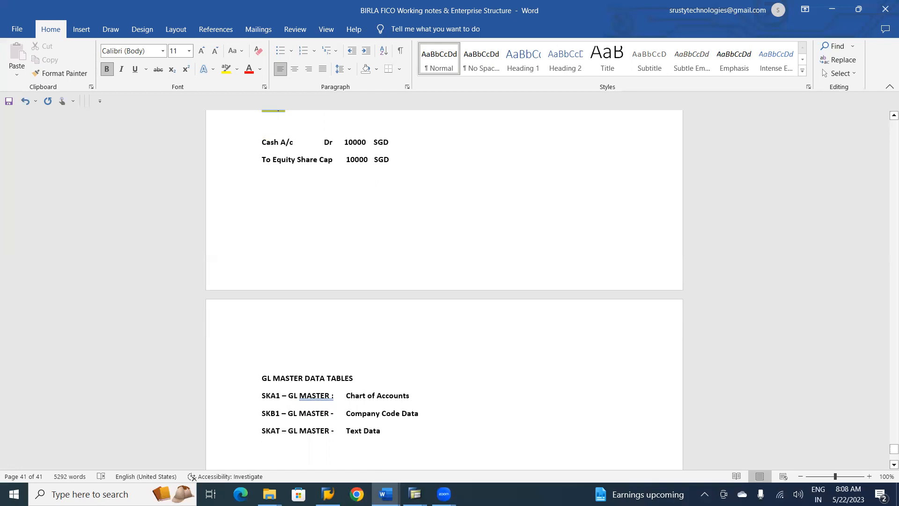
Step: Add the heading "Profit Center Tables:" below the SKAT line
key(Return)
text(P)
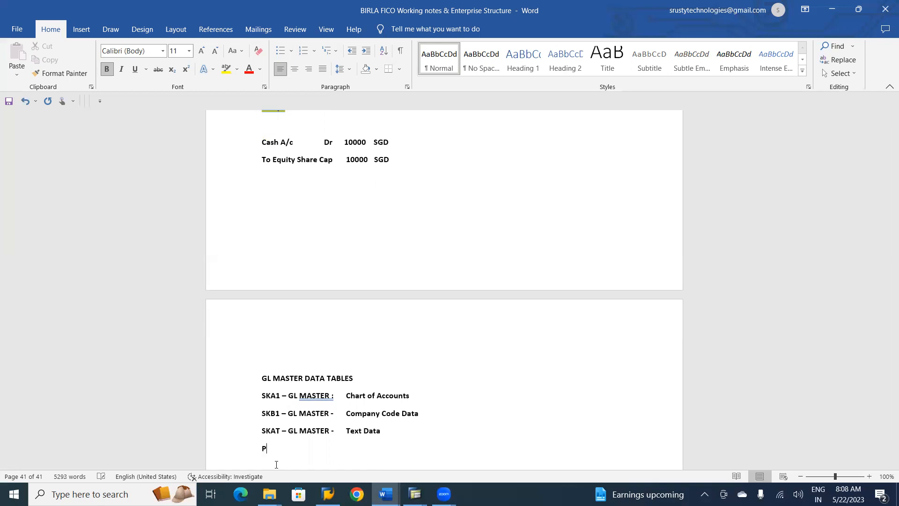
text(rofitCen)
key(BackSpace)
key(BackSpace)
key(BackSpace)
text(Center Tables:)
key(Return)
Step: Add the line "CEPC - Profit Center Master Data" under the profit center tables heading
text(CEPC -)
text(Profit CenterMas)
key(BackSpace)
key(BackSpace)
key(BackSpace)
text(M)
key(BackSpace)
text(Master)
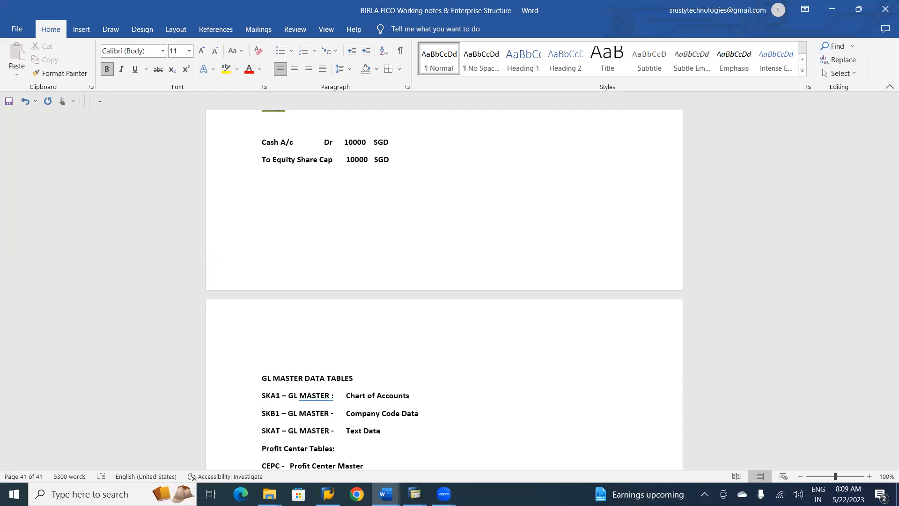
text( Data)
key(Return)
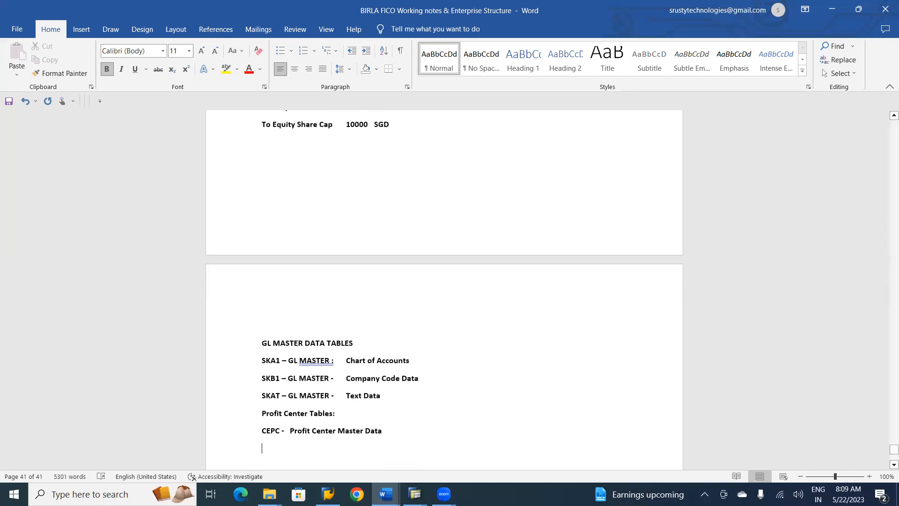
Step: Add the line "CEPCT- Profit Center – Text Data" below the CEPC line
text(CEPCT)
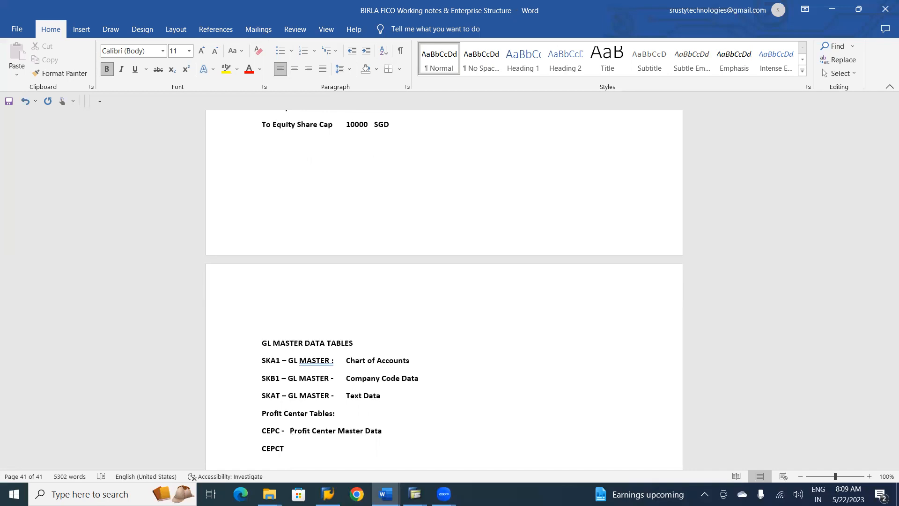
text(- pROFIT)
key(BackSpace)
key(BackSpace)
key(BackSpace)
key(BackSpace)
key(BackSpace)
key(BackSpace)
text(Profit)
text( Center)
text( - )
text(Text Data)
Step: Add the heading "FI TABLES:" with the line "BKPF - FI DOCUMENT HEADER DATA" beneath it
text(FI TAB)
text(LES:)
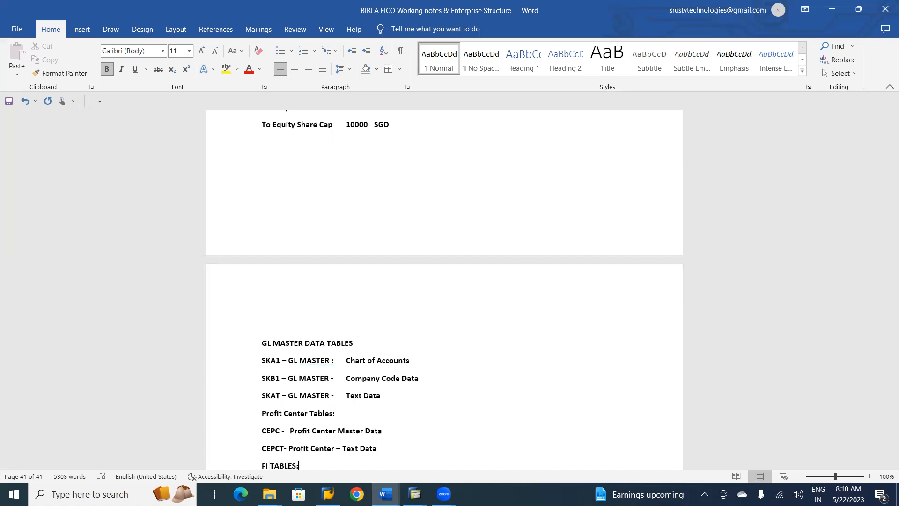
key(Return)
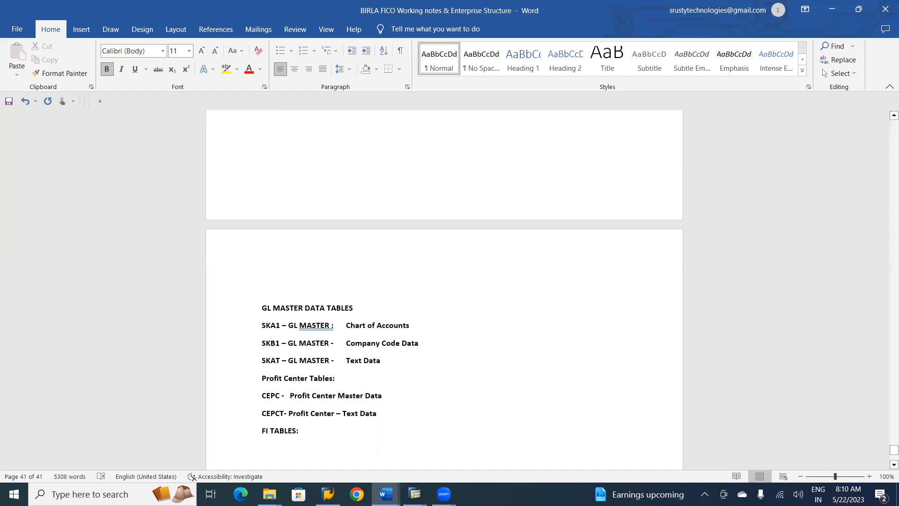
text(BKPF)
key(Tab)
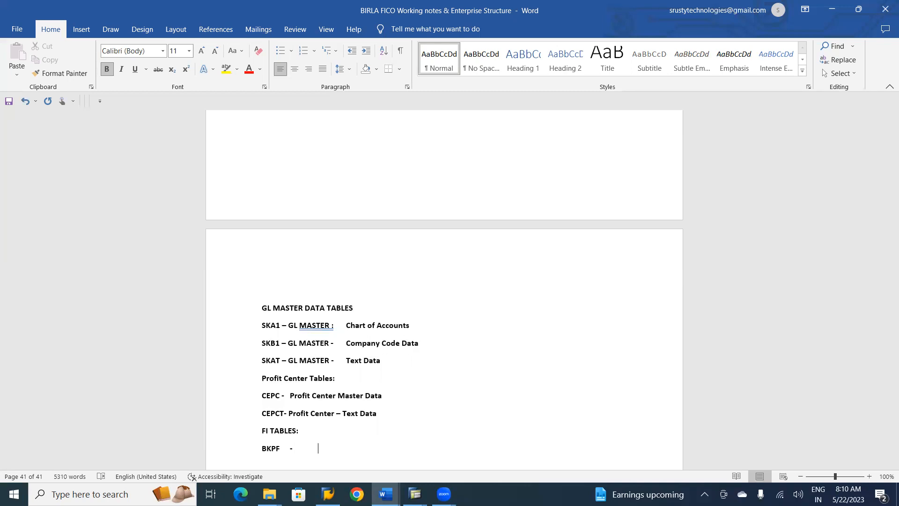
text(-)
key(Tab)
text(FI DOCUMENT HEADER DATA)
key(Return)
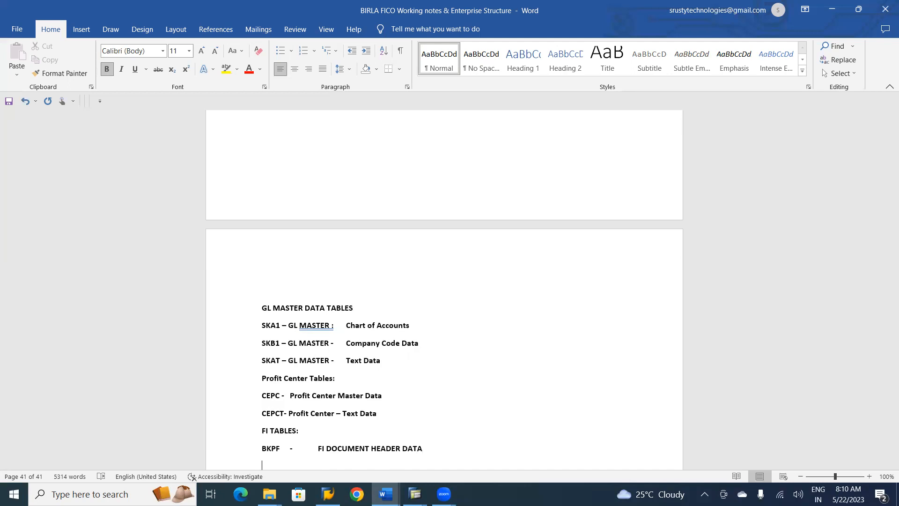
Step: Add the line "BSEG - FI DOCUMENT LINE ITEM DATA" below the BKPF line
text(BSEG	-	FI DOCUMENT LINE )
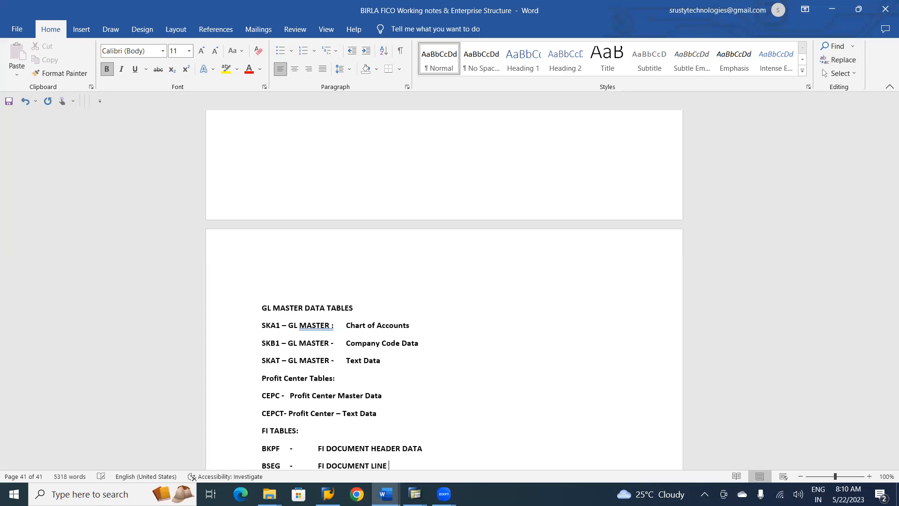
text(ITEM DATA)
key(Return)
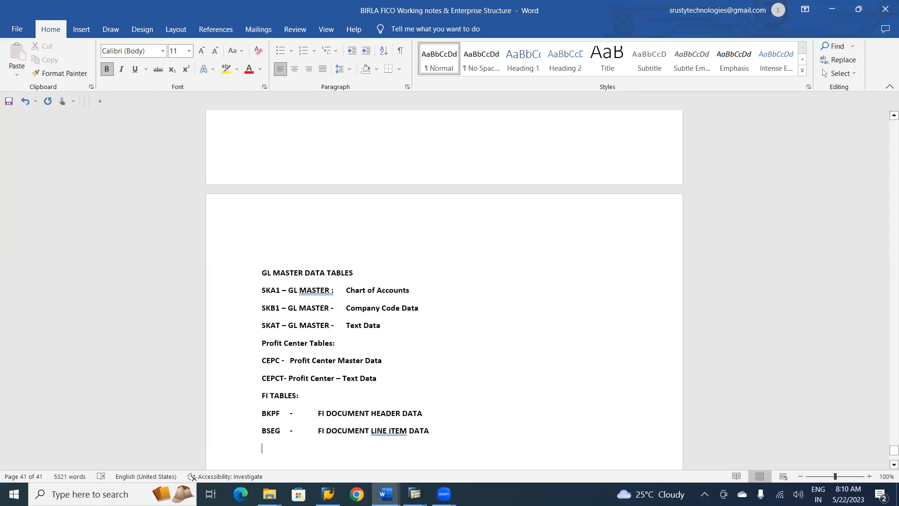
Step: Add the line "FAGLFLEXA - FI Document Line item with Ledgers" below the BSEG line and save the document
text(FAGL)
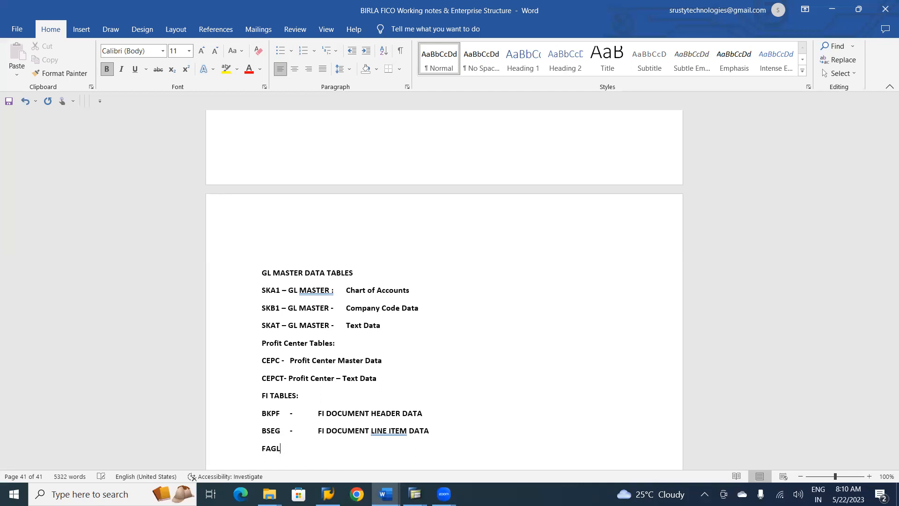
text(FLEXA)
key(Tab)
key(BackSpace)
text(-)
key(Tab)
text(FI Document Line )
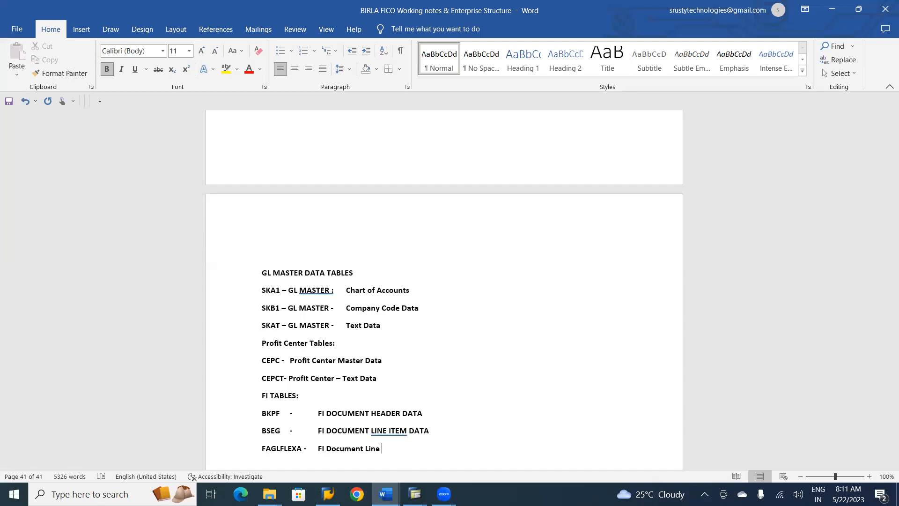
text(item da)
key(BackSpace)
key(BackSpace)
key(BackSpace)
text(with Ledgers)
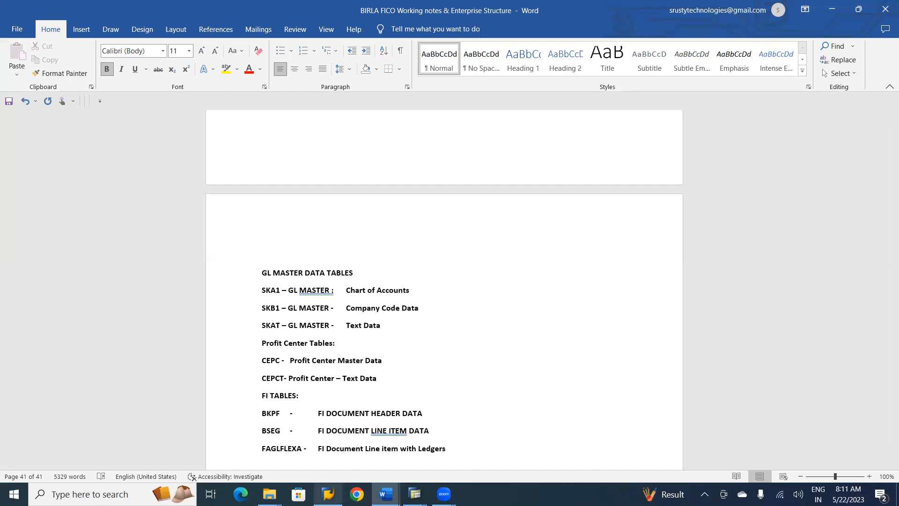
mouse_move(328, 494)
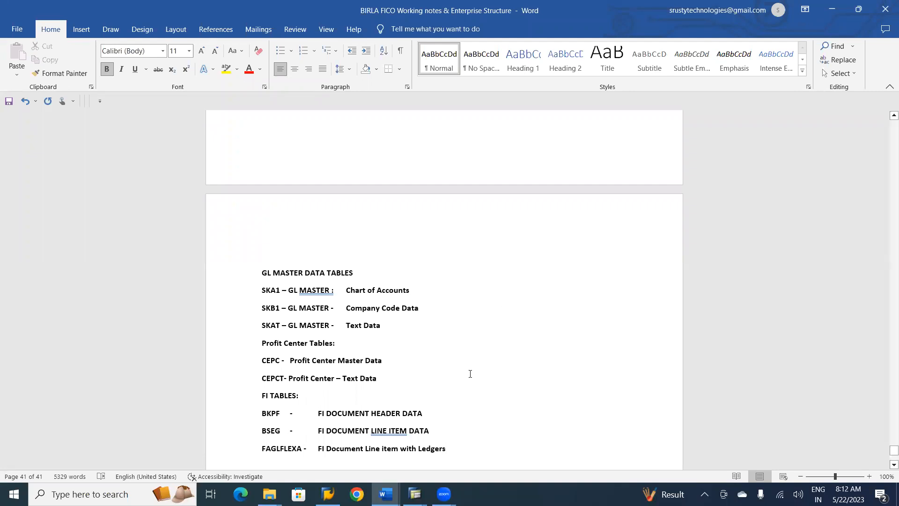
key(ctrl+s)
Step: Highlight the headings "GL MASTER DATA TABLES" and "Profit Center Tables:" in yellow
drag(354, 269, 260, 280)
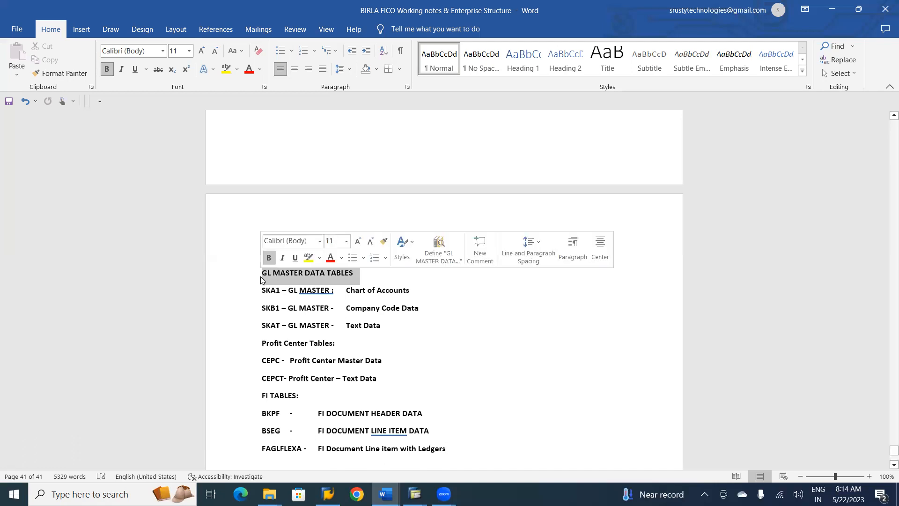
click(226, 68)
click(346, 312)
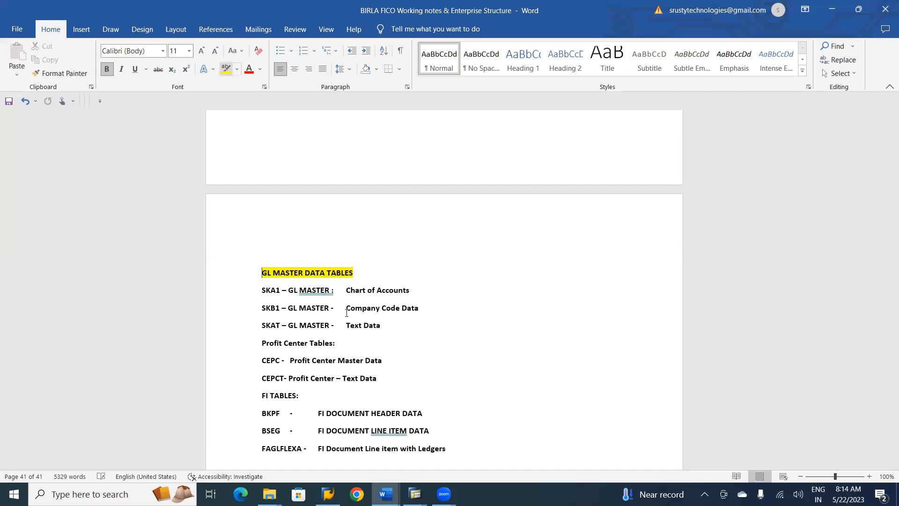
click(338, 345)
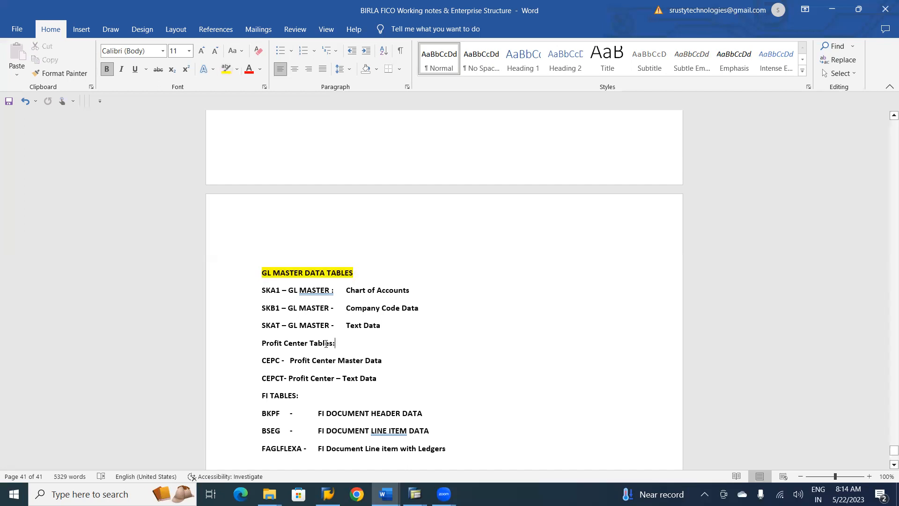
drag(326, 344, 260, 345)
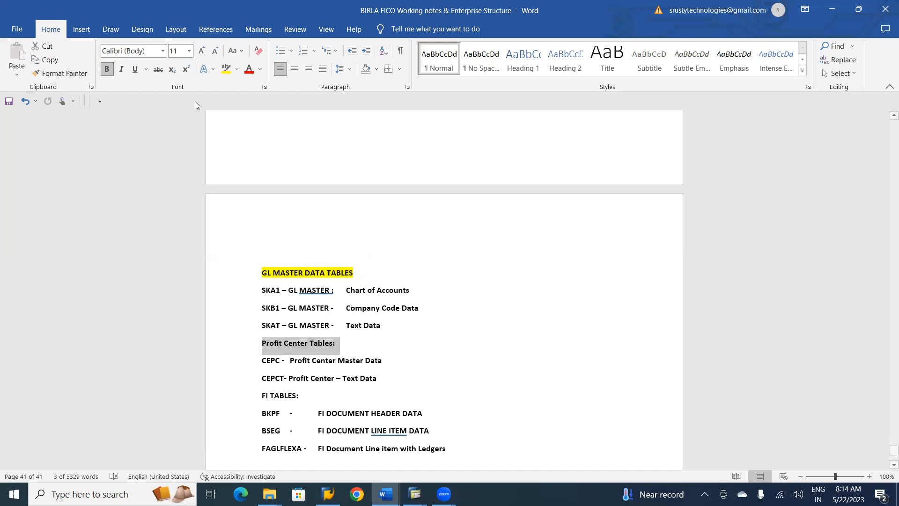
click(226, 69)
click(274, 320)
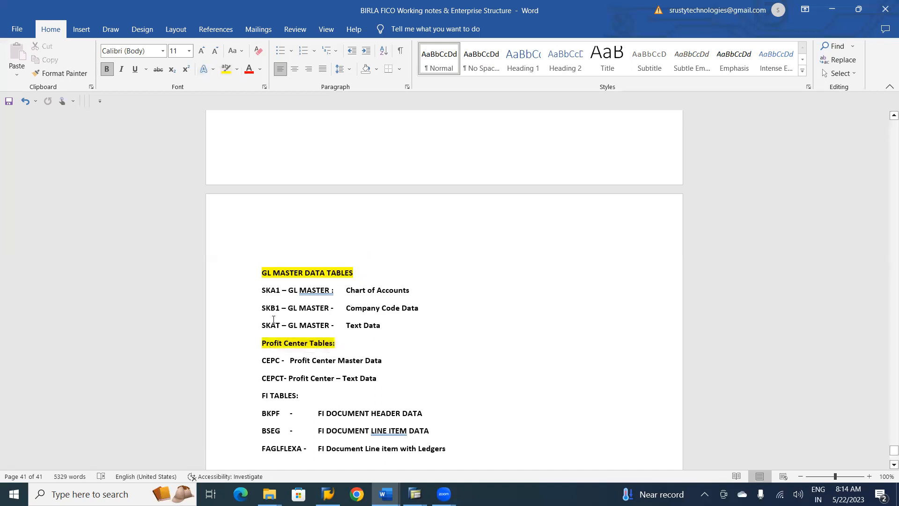
Step: Highlight the "FI TABLES:" heading in yellow and reword it as "FI DOCUMENT TABLES:"
drag(302, 396, 258, 397)
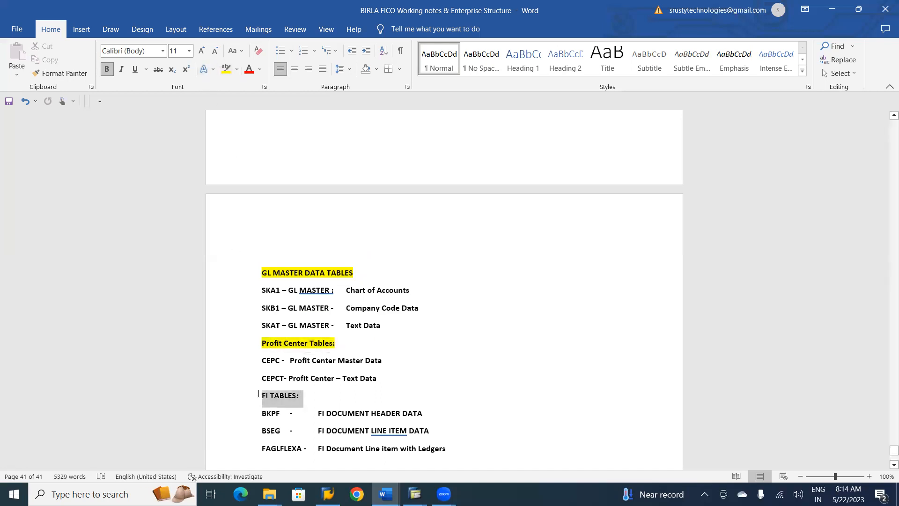
click(226, 69)
text(DOCUMENT)
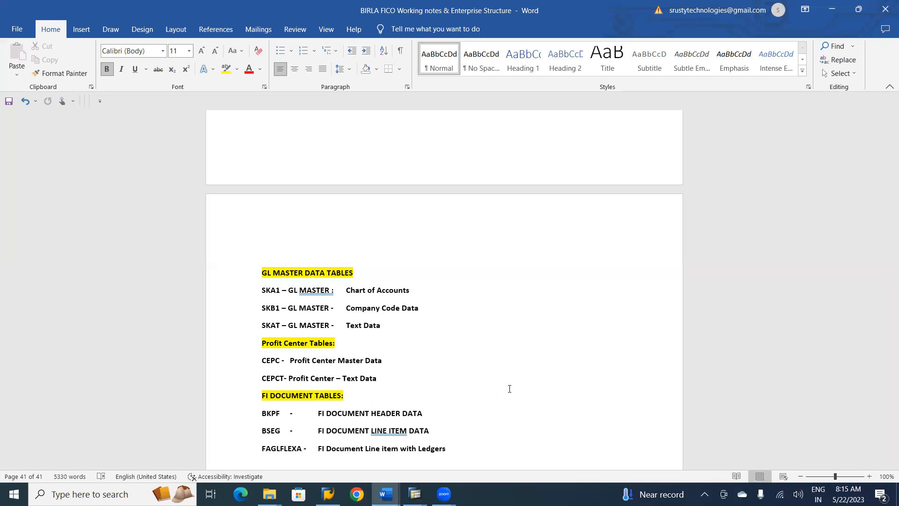
Step: Switch to SAP, close the document header details and open transaction SE16N in a new session
key(alt+Tab)
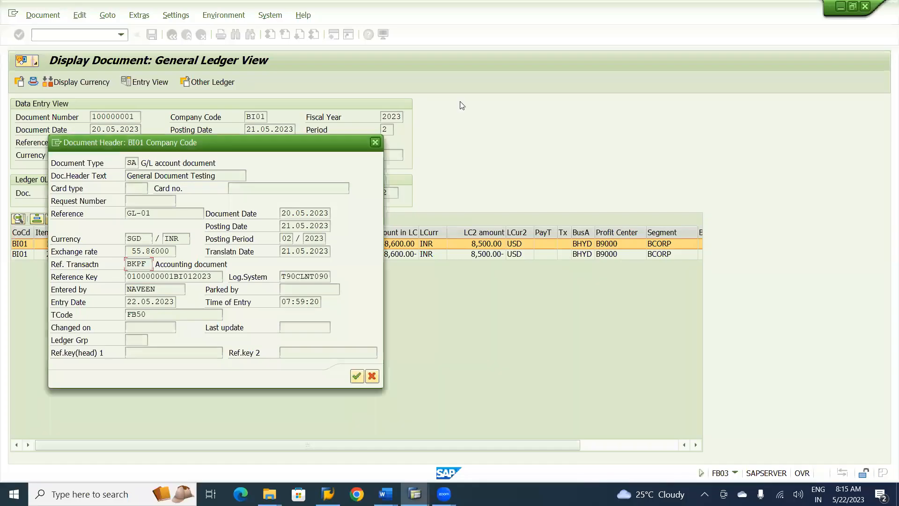
click(375, 142)
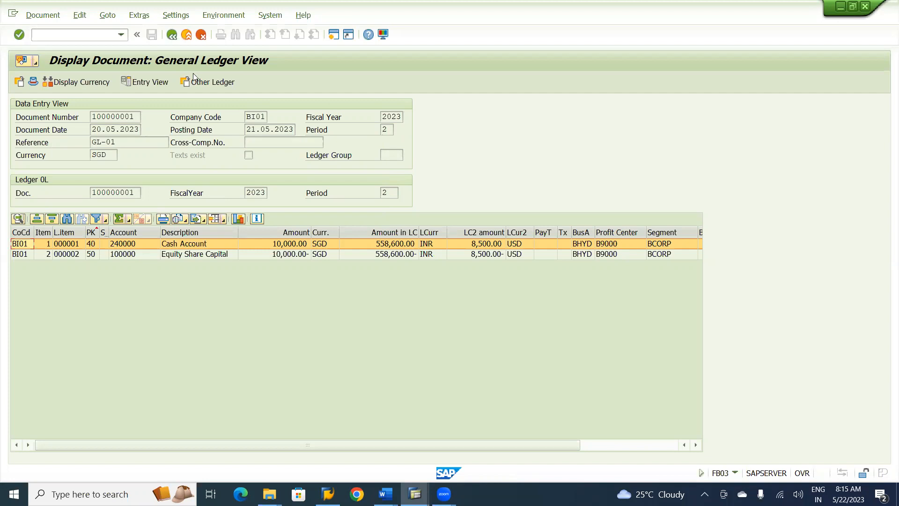
click(71, 34)
text(/OSE1)
key(Return)
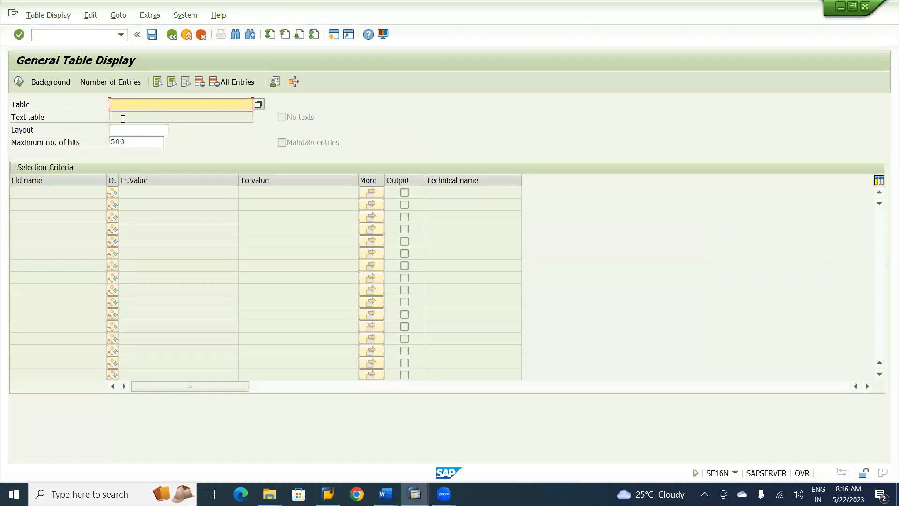
Step: Display the entries of table SKA1 for chart of accounts BOCA
key(alt+Tab)
key(alt+Tab)
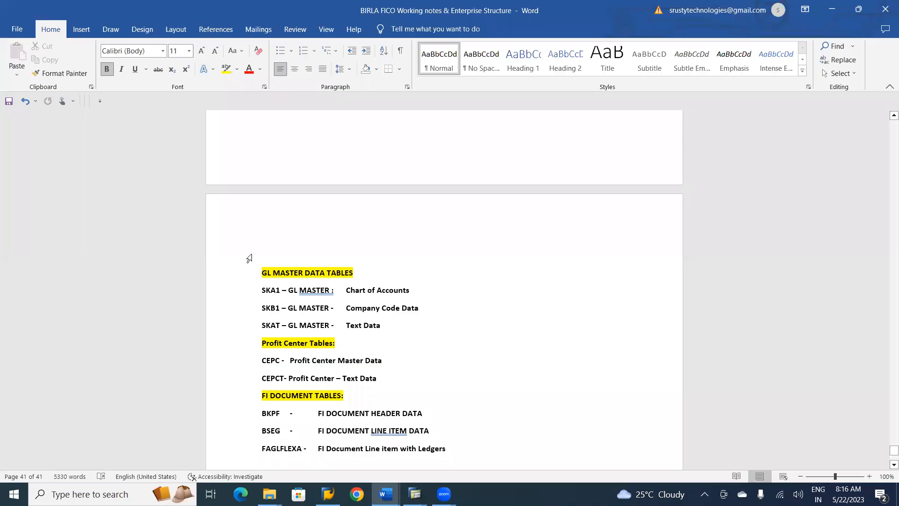
key(alt+Tab)
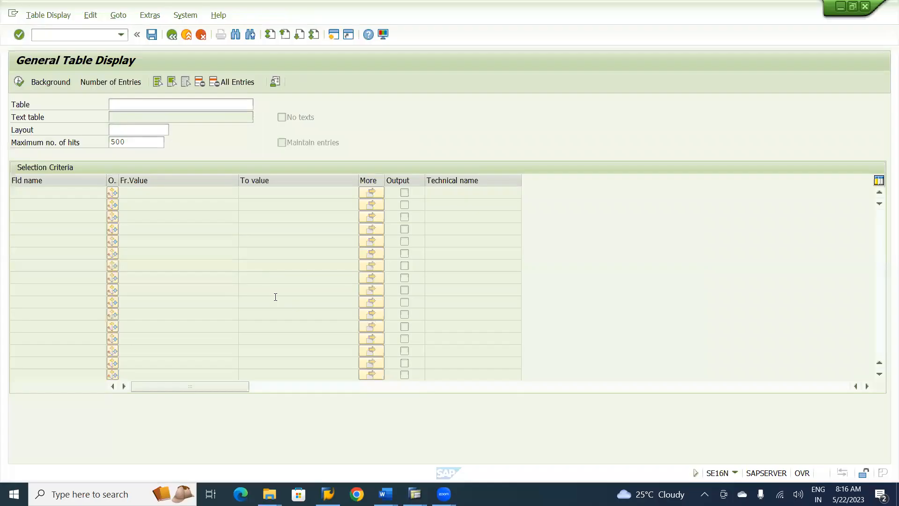
text(SKA1)
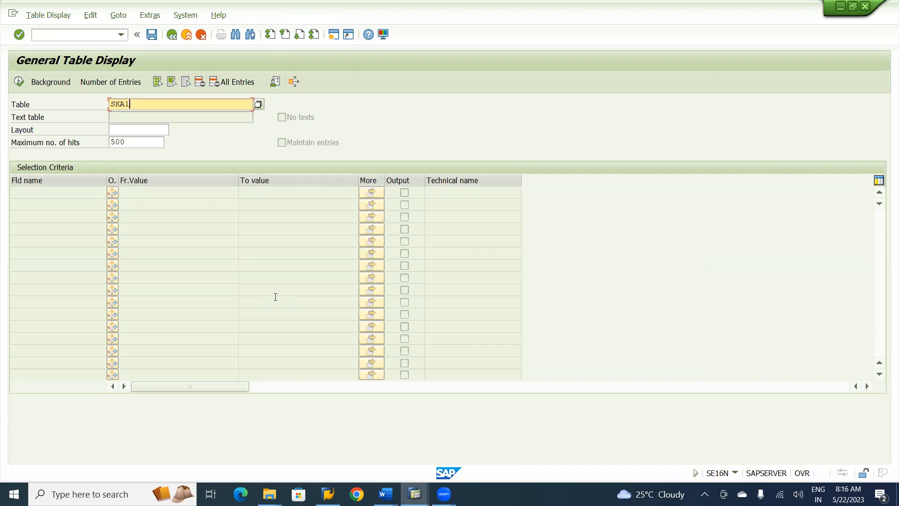
key(Return)
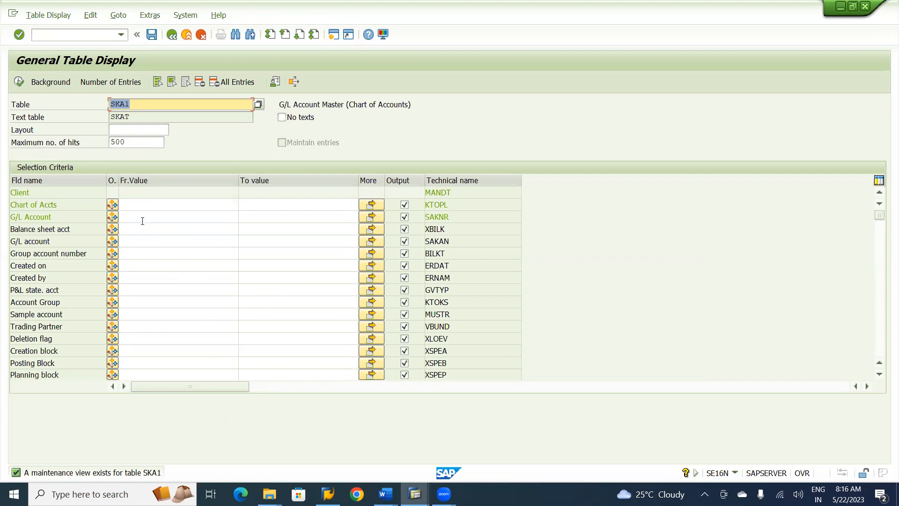
click(142, 203)
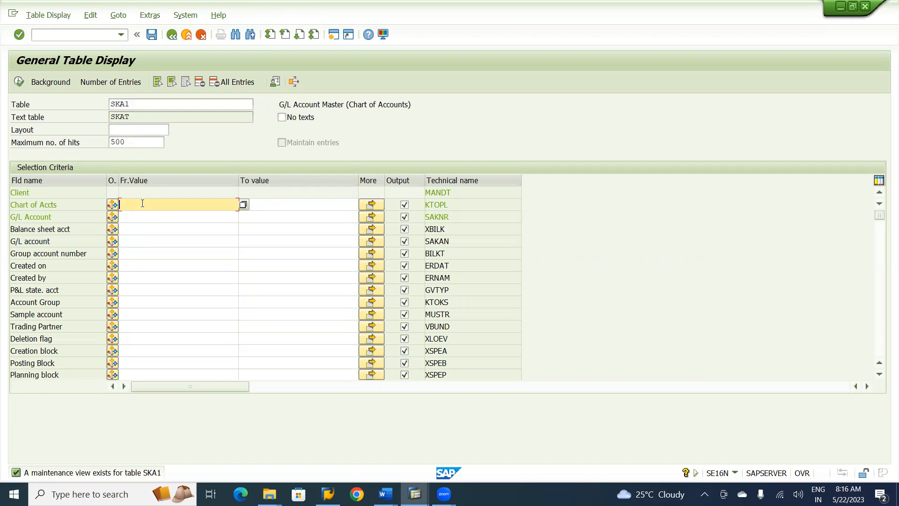
text(BOCA)
click(18, 81)
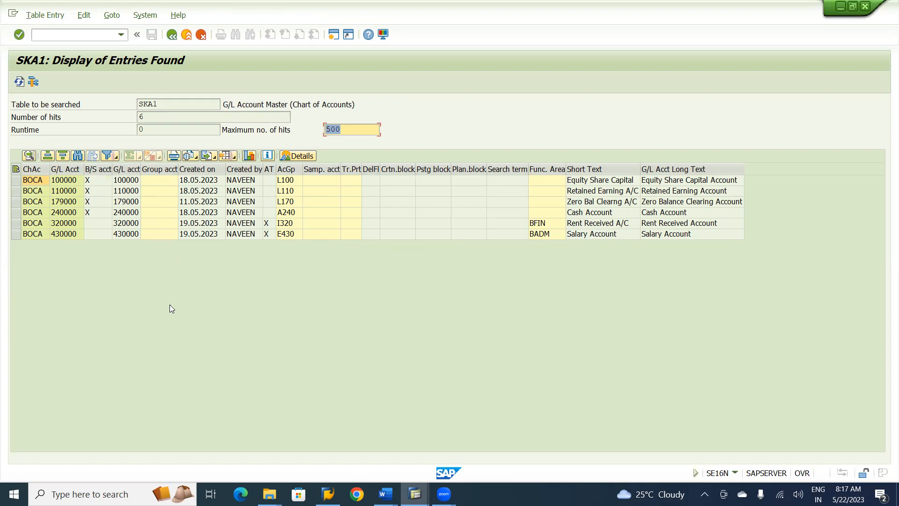
Step: Return to the table selection and display the BKPF entries for company code BI01
click(172, 35)
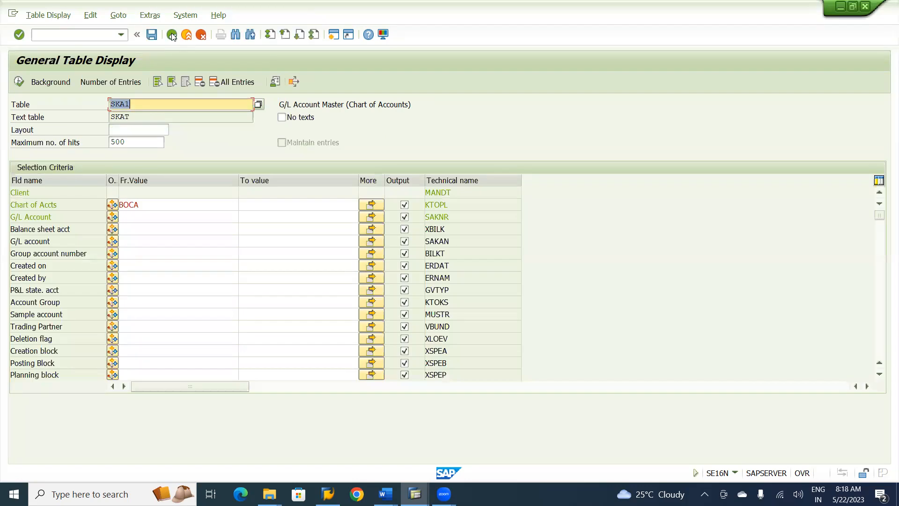
text(BKPF)
key(Return)
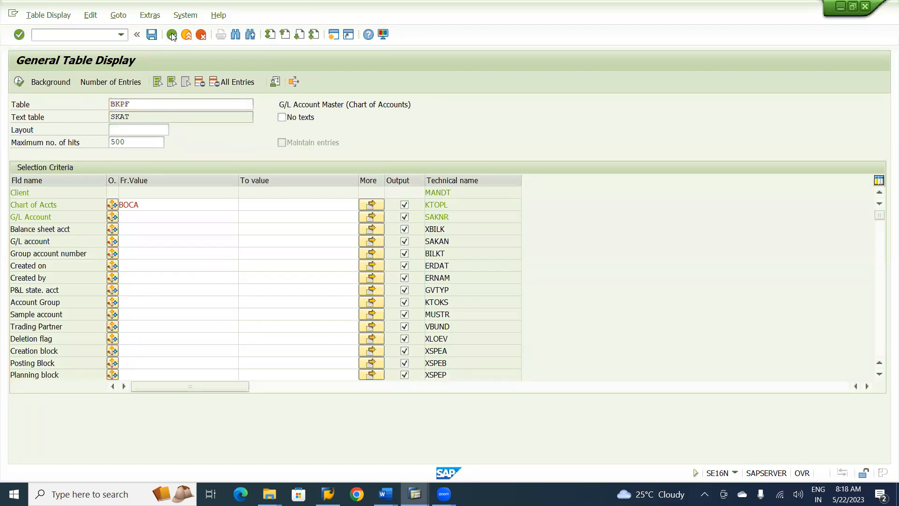
click(159, 203)
text(B)
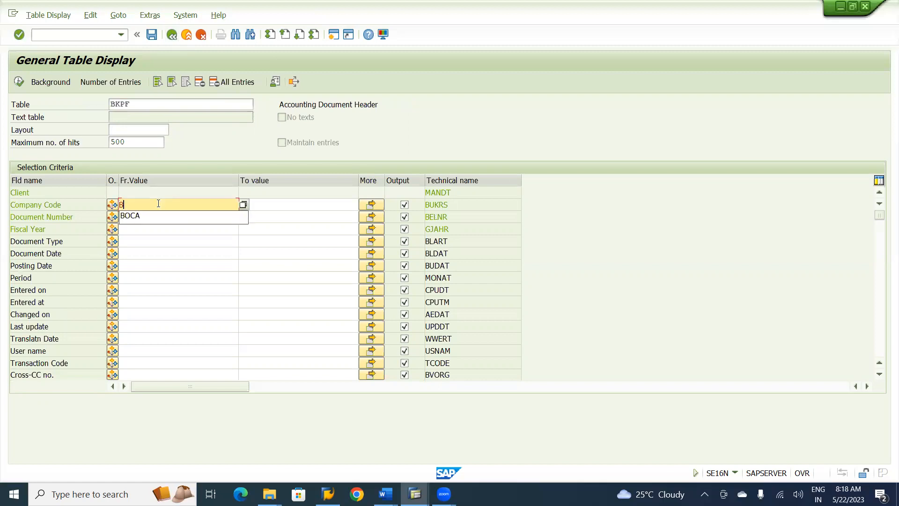
text(I01)
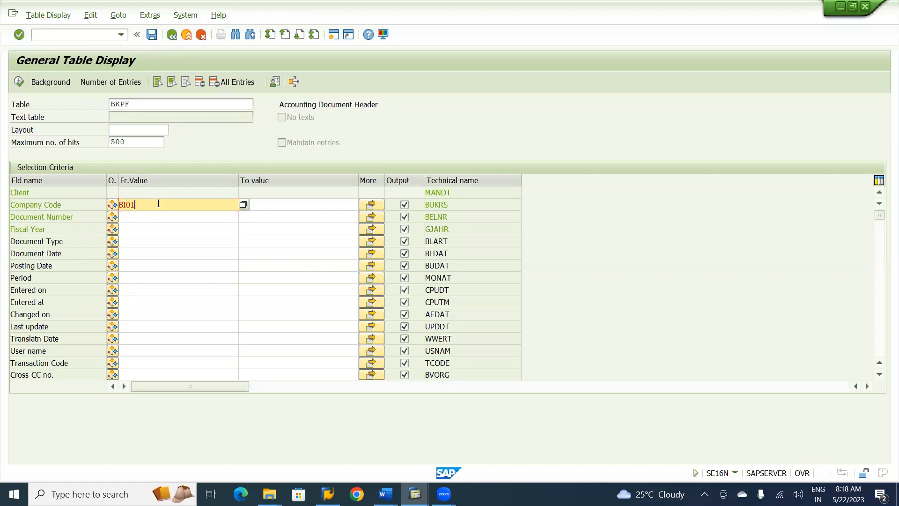
key(F8)
double_click(158, 205)
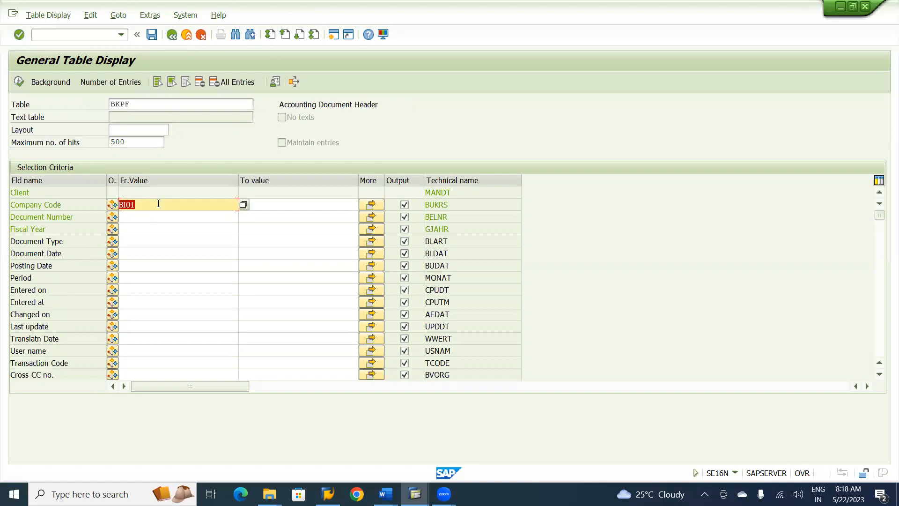
click(23, 83)
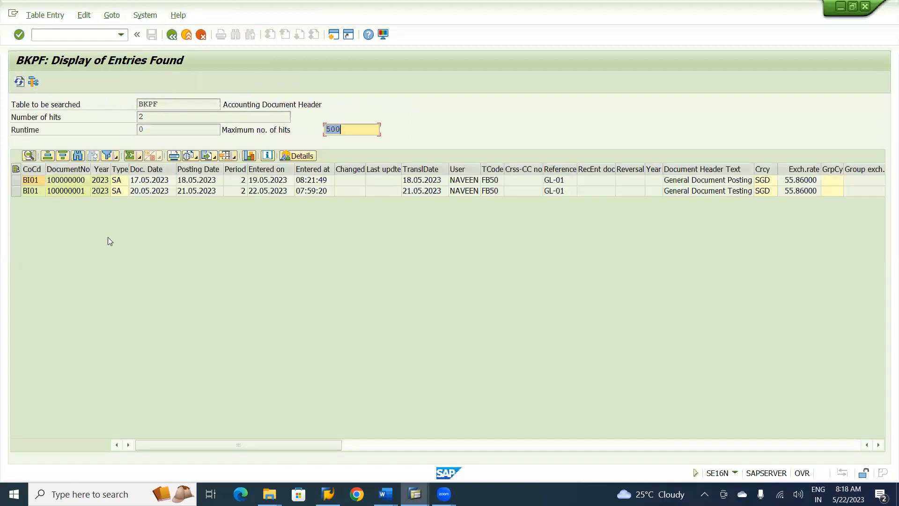
Step: Examine the detailed header fields of the "General Document Testing" entry in BKPF, and return to the table selection
double_click(65, 191)
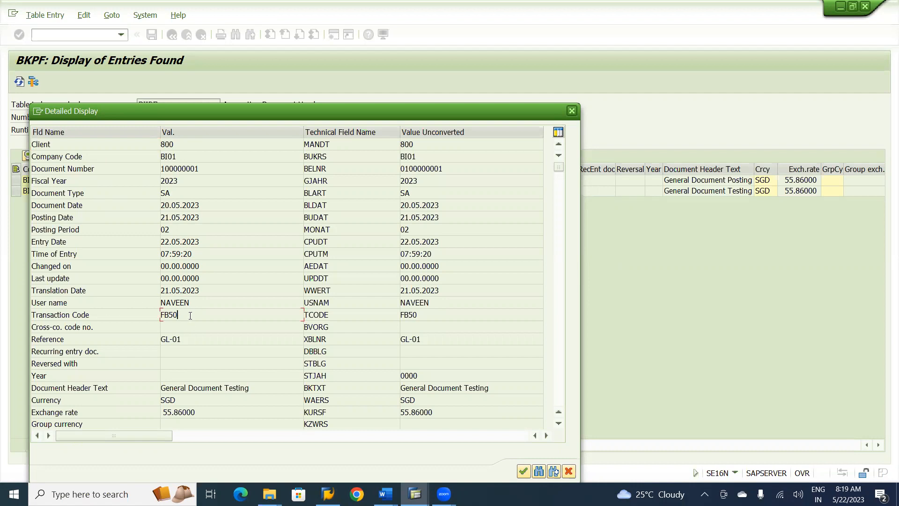
click(185, 342)
click(558, 423)
click(559, 424)
click(559, 424)
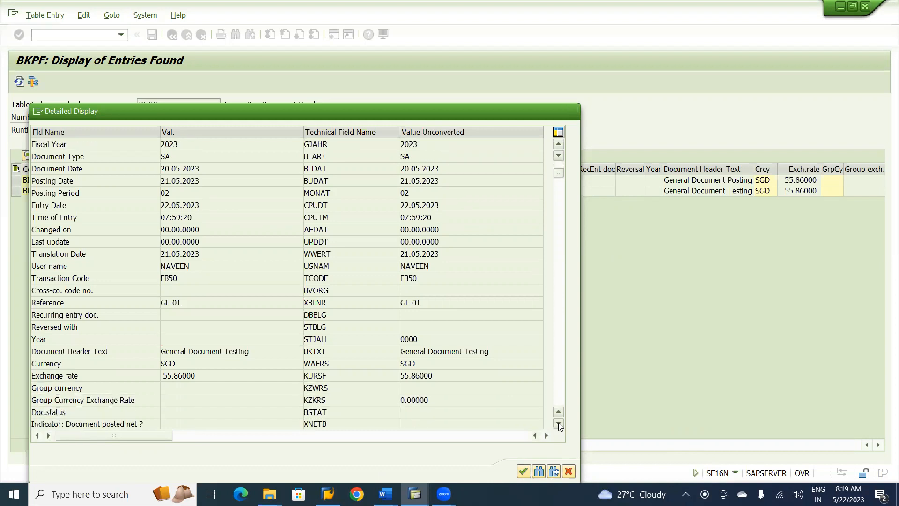
click(558, 424)
click(558, 424)
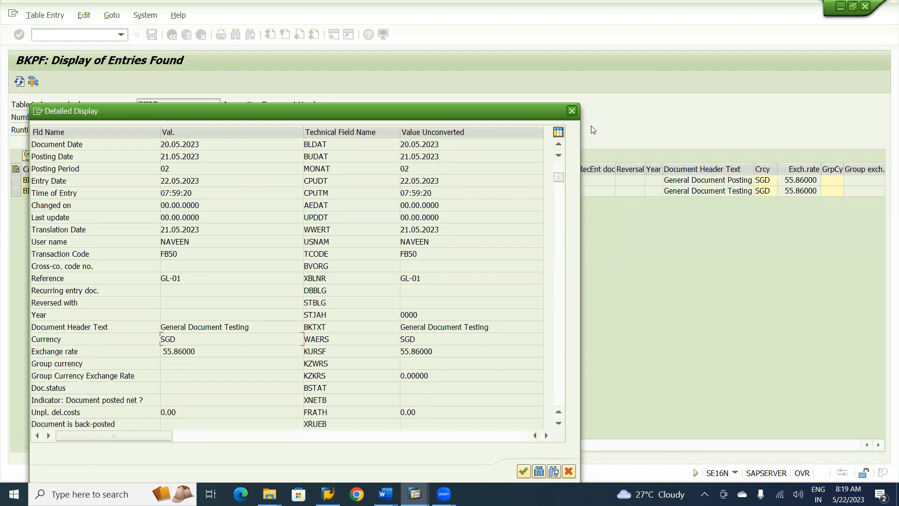
click(571, 111)
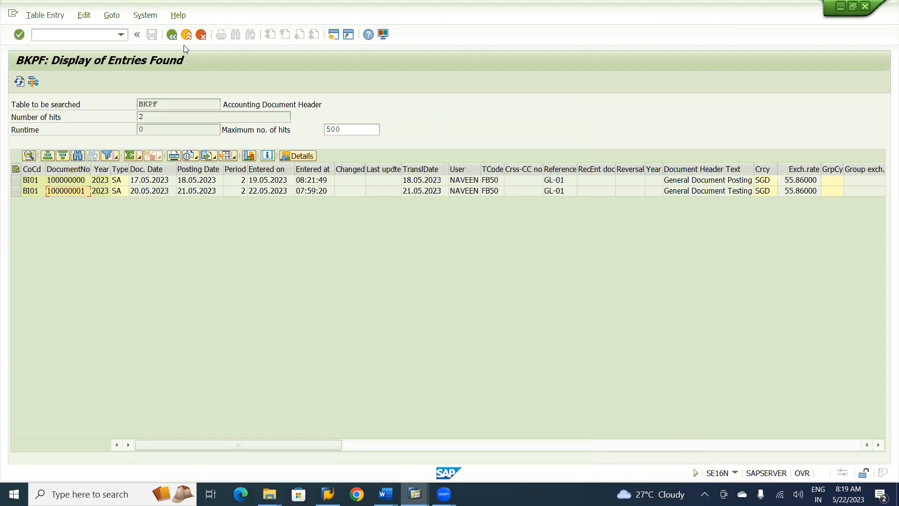
click(172, 35)
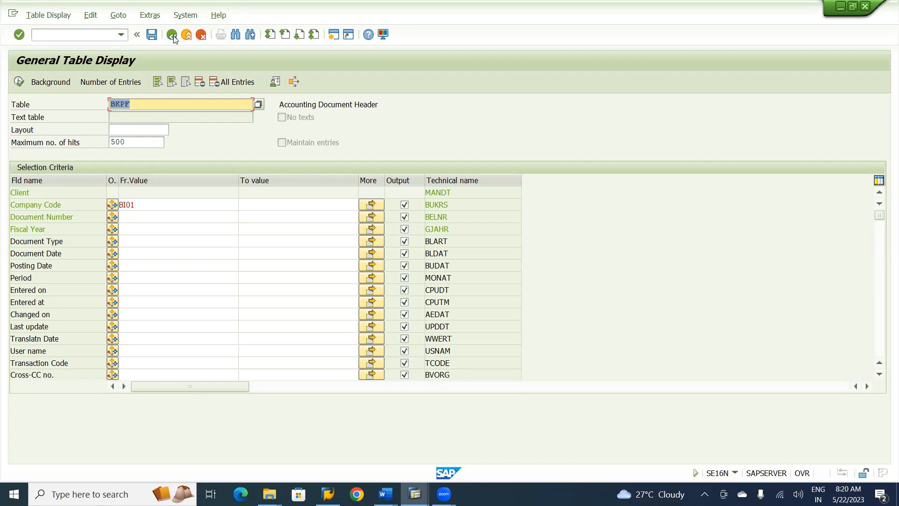
Step: Switch to the SAP FI CO material notes in Word and review the profit center, GL master, document posting and posted documents report sections
key(alt+Tab)
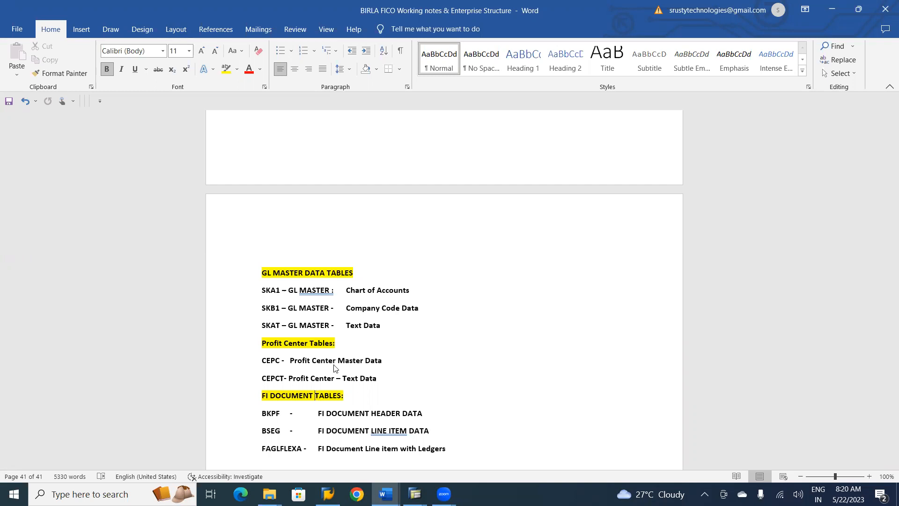
key(alt+Tab)
key(alt+Tab)
key(alt+Tab)
key(alt+Tab)
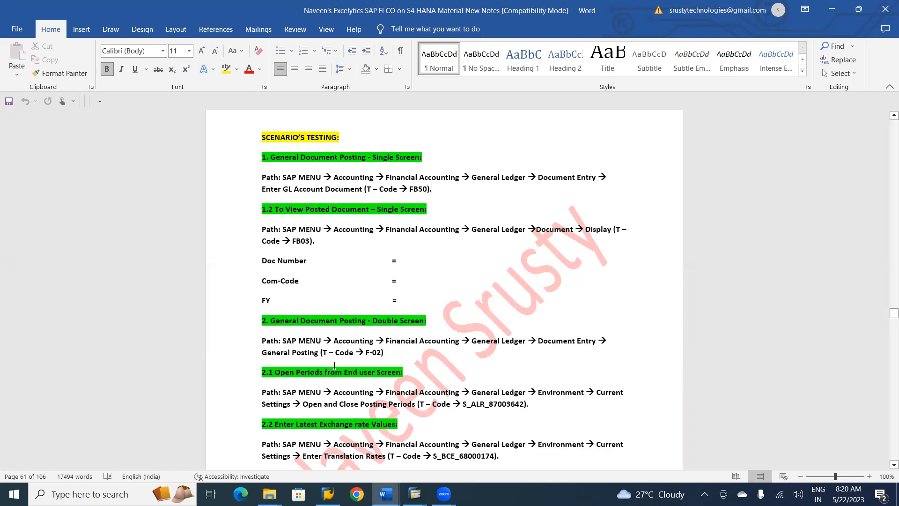
scroll(334, 365, down, 2)
scroll(334, 365, up, 13)
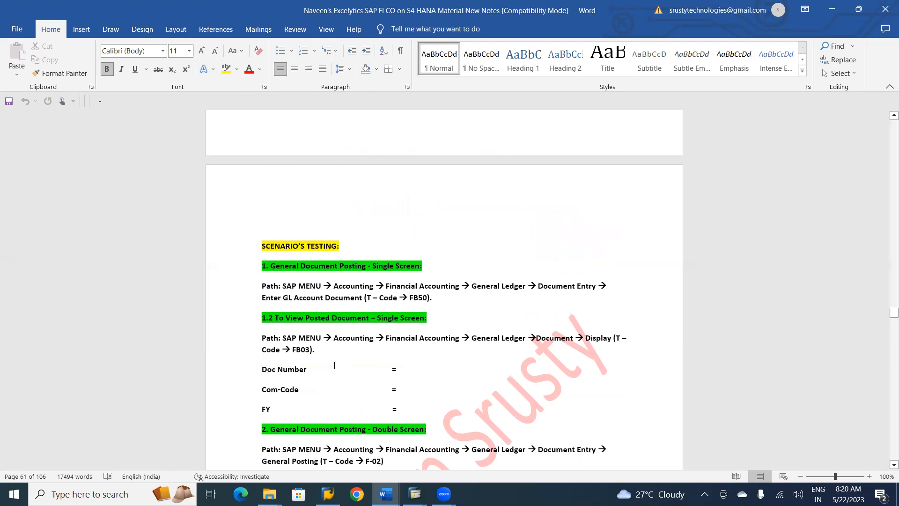
scroll(334, 365, up, 10)
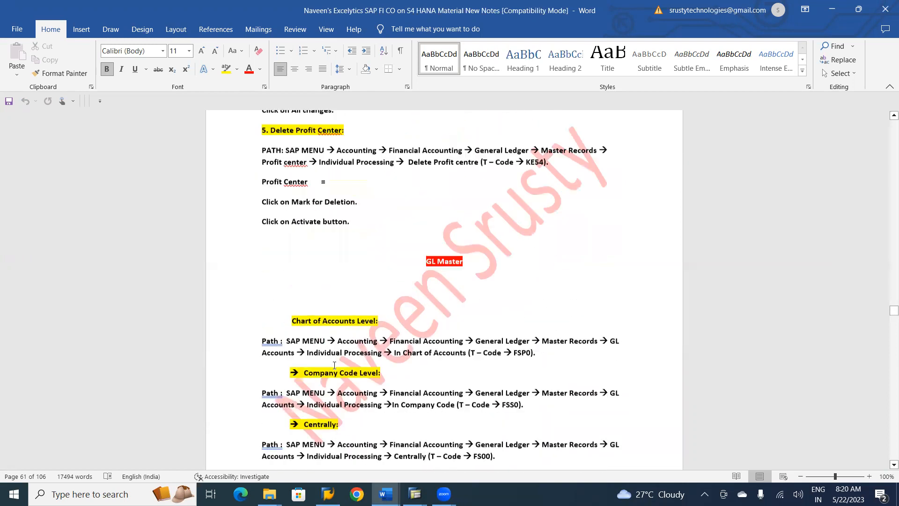
scroll(335, 366, up, 9)
scroll(335, 365, down, 16)
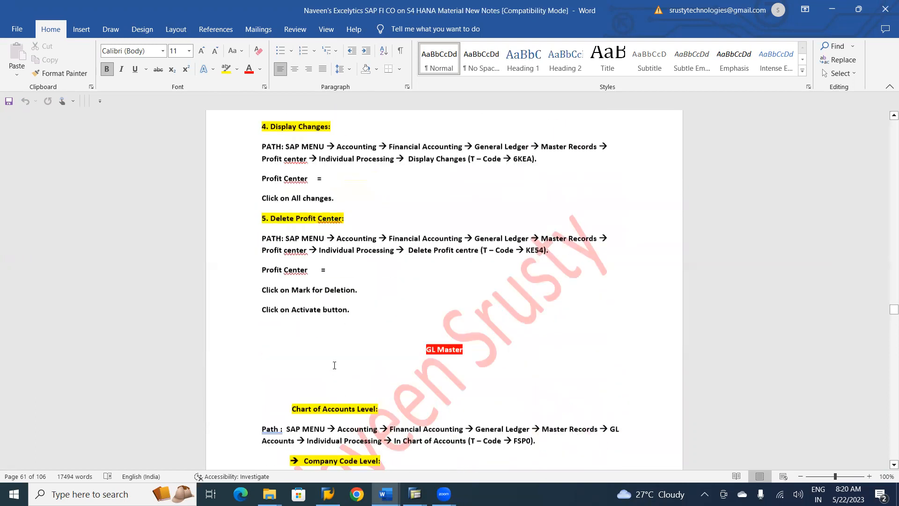
scroll(334, 365, down, 11)
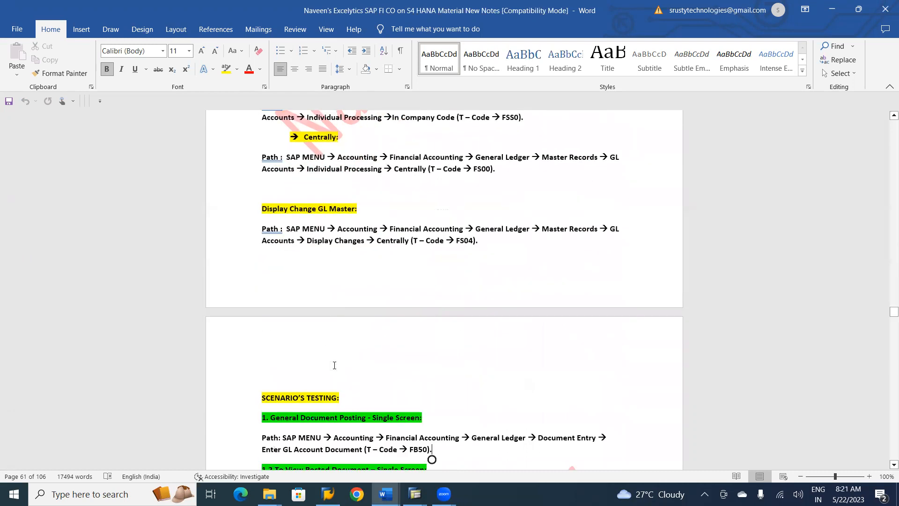
scroll(334, 365, down, 13)
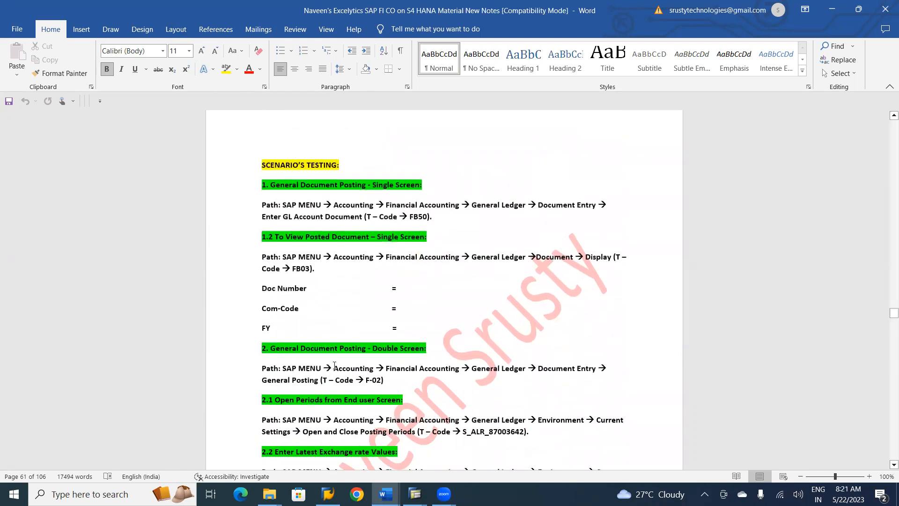
scroll(334, 365, down, 3)
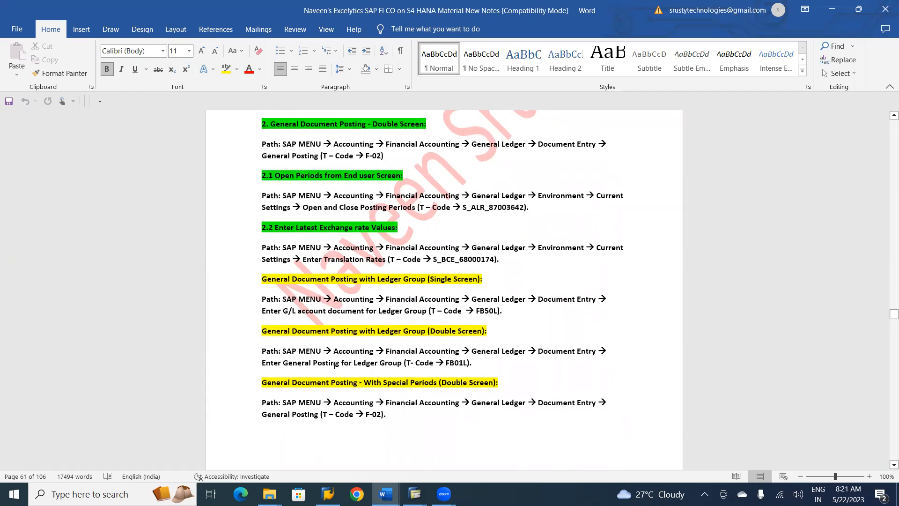
scroll(334, 365, down, 9)
scroll(334, 365, down, 3)
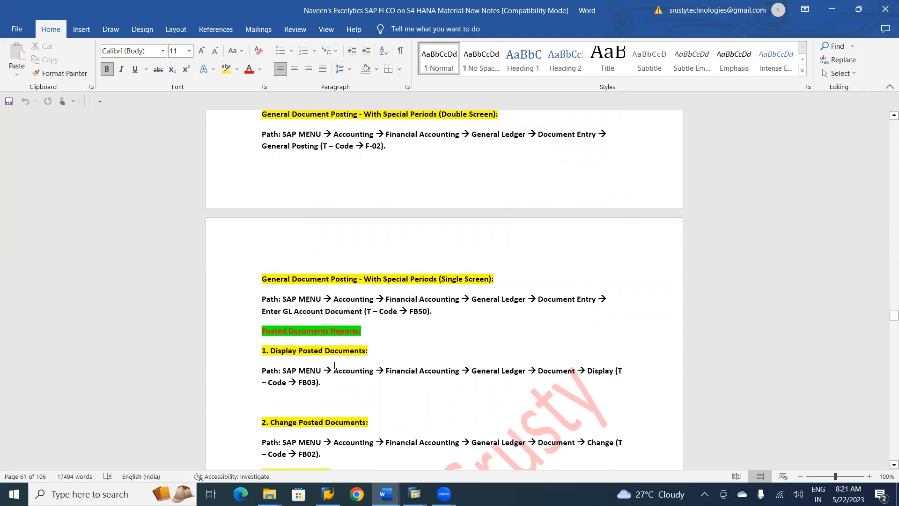
Step: Switch back to SAP, start transaction FS00 in place of the table display, and open G/L account 430000 in company code BI01 for changes
key(alt+Tab)
key(alt+Tab)
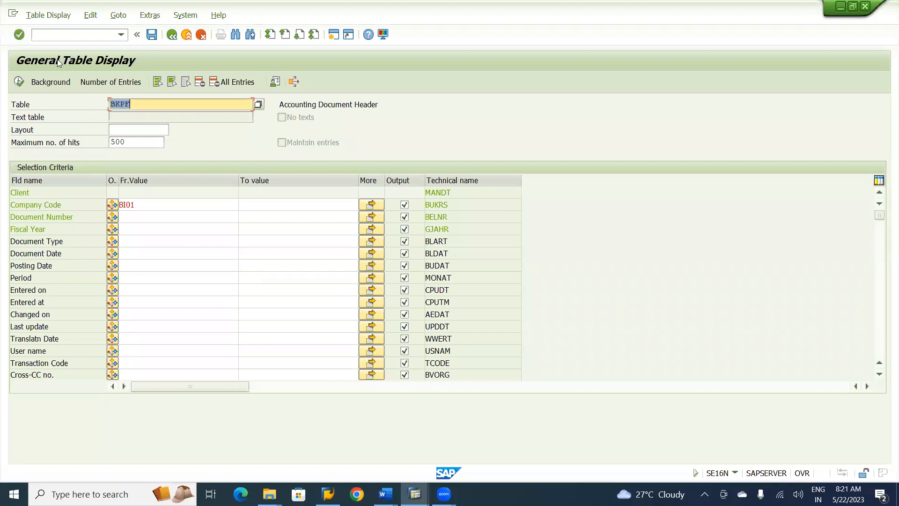
click(75, 33)
text(/NFS00)
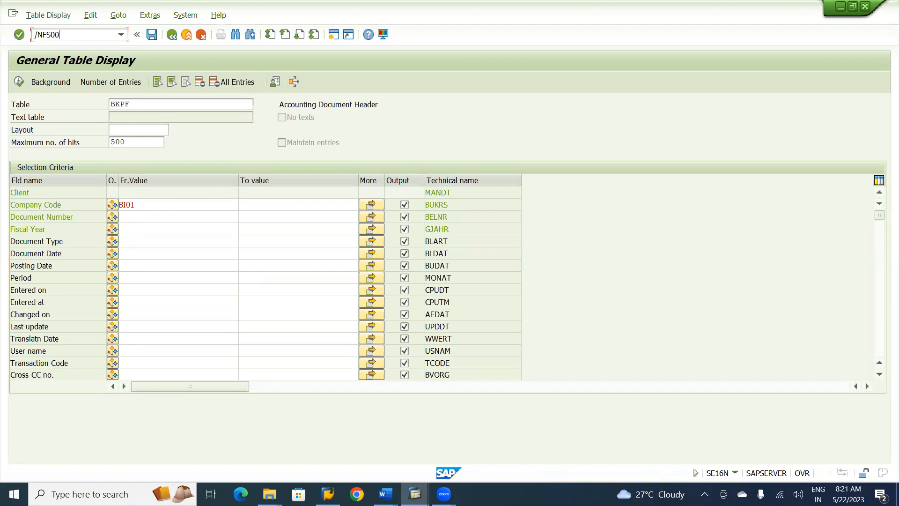
key(Return)
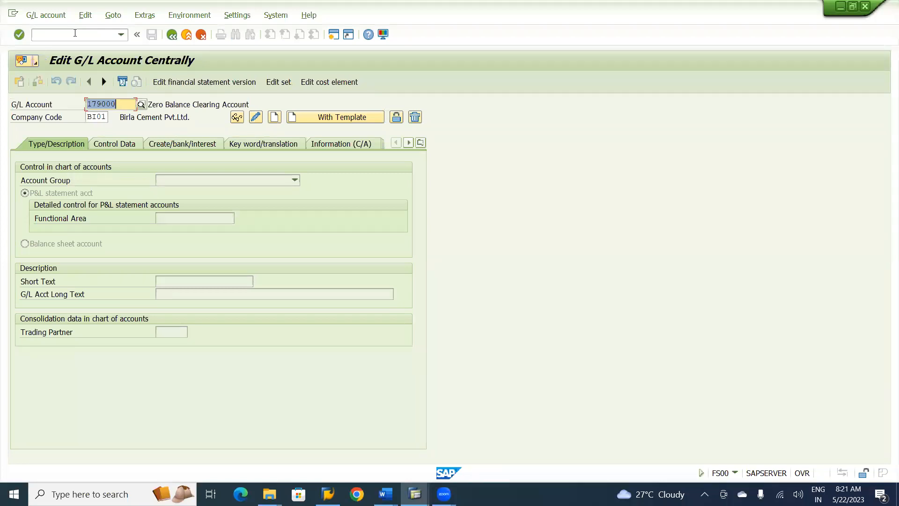
text(43000)
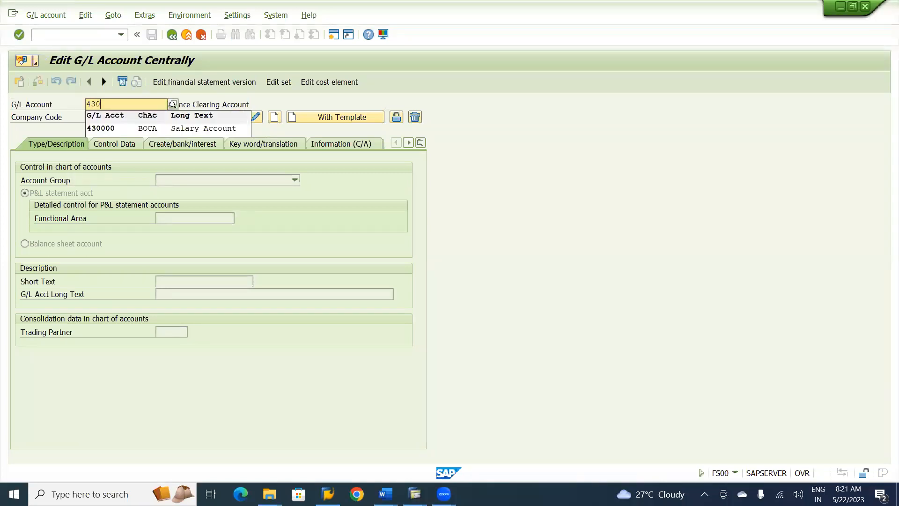
click(123, 130)
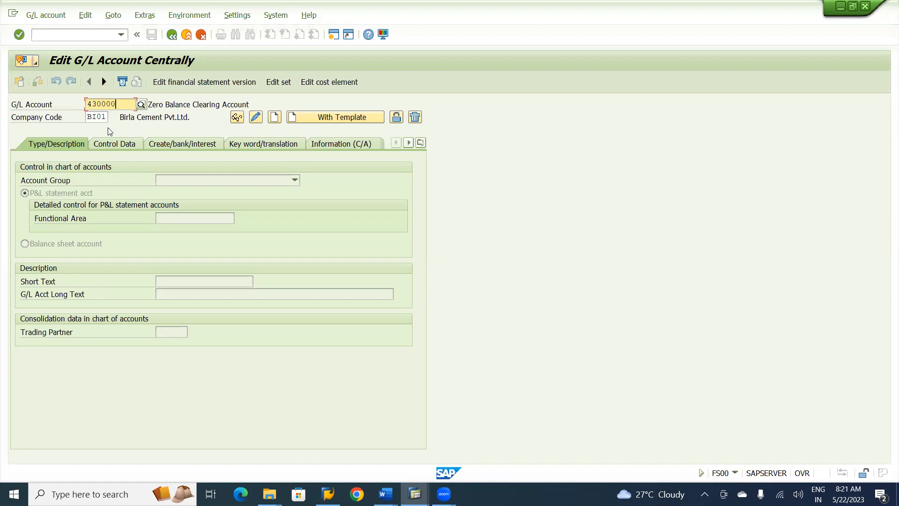
click(256, 119)
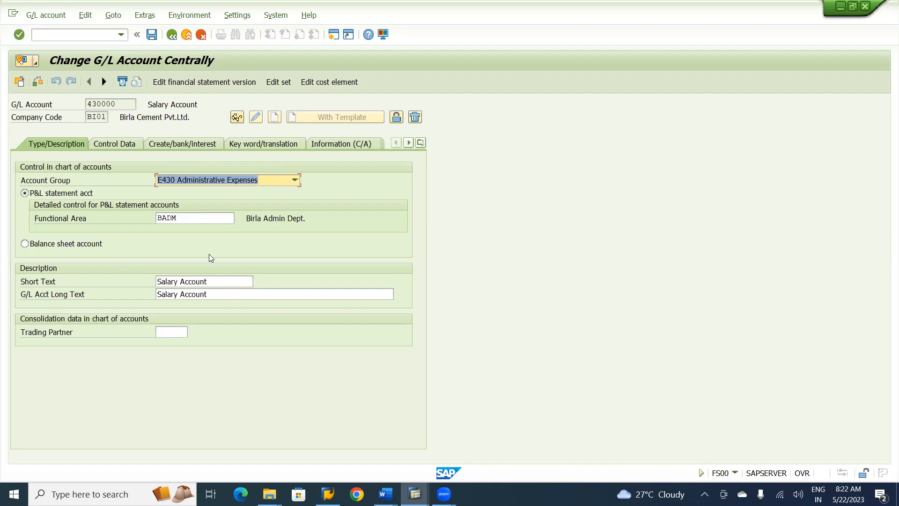
Step: Change the functional area of the salary account to BFIN, Birla Finance Dept
click(193, 217)
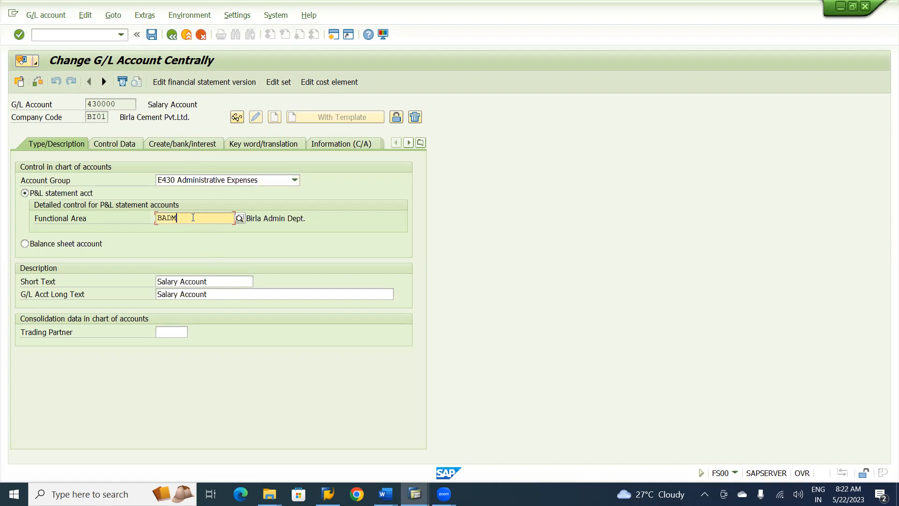
key(BackSpace)
key(BackSpace)
key(BackSpace)
key(BackSpace)
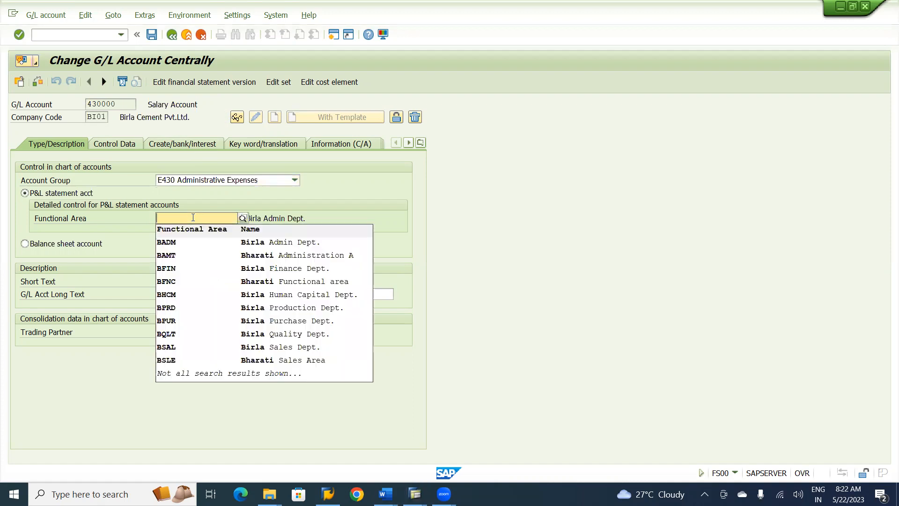
text(BFIN)
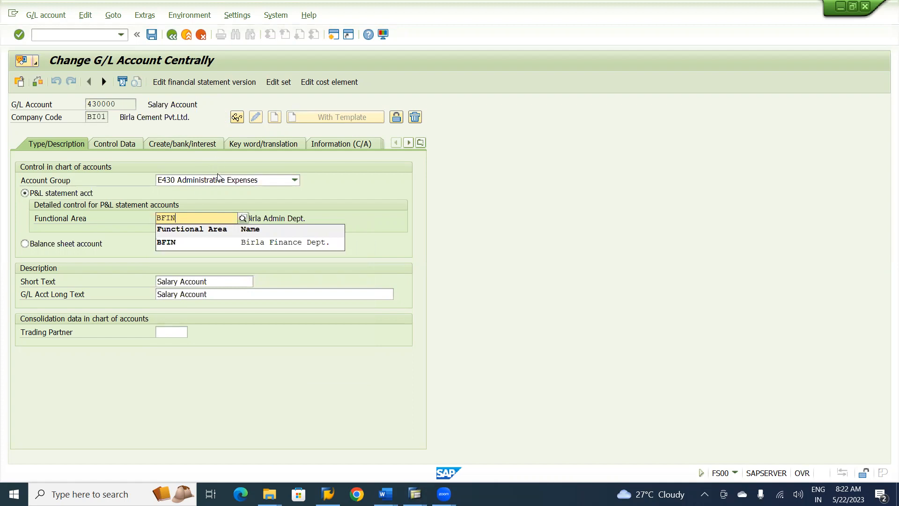
click(208, 242)
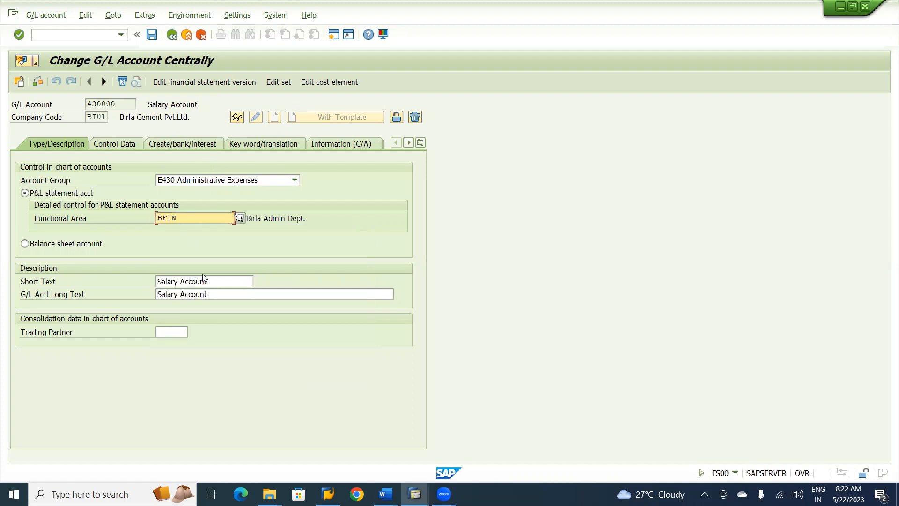
Step: Replace the short text of the G/L account with "Office Salaries"
click(217, 282)
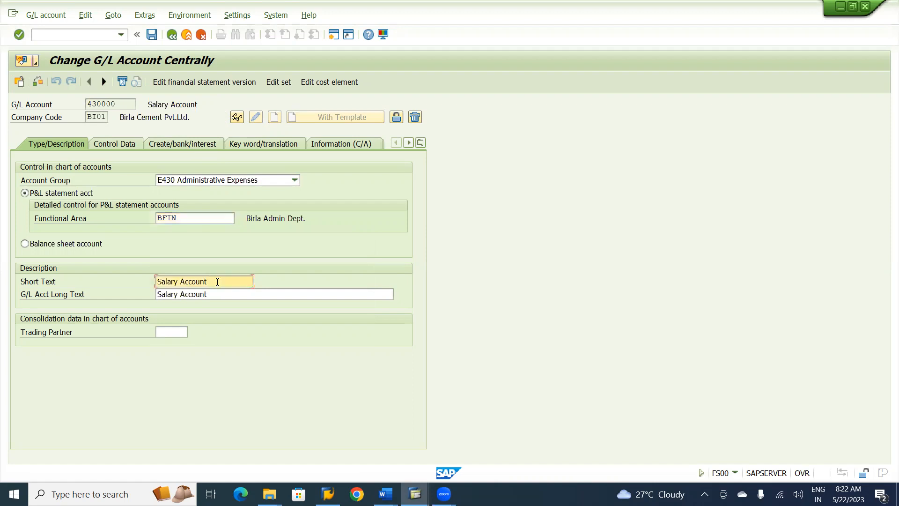
key(BackSpace)
key(BackSpace)
key(BackSpace)
key(BackSpace)
key(BackSpace)
key(BackSpace)
key(BackSpace)
key(BackSpace)
key(BackSpace)
key(BackSpace)
key(BackSpace)
key(BackSpace)
key(BackSpace)
key(BackSpace)
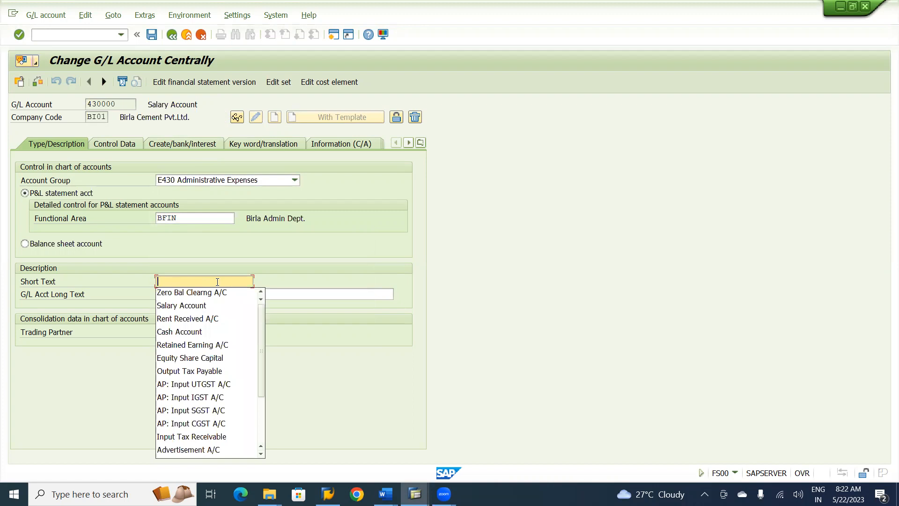
text(Offic)
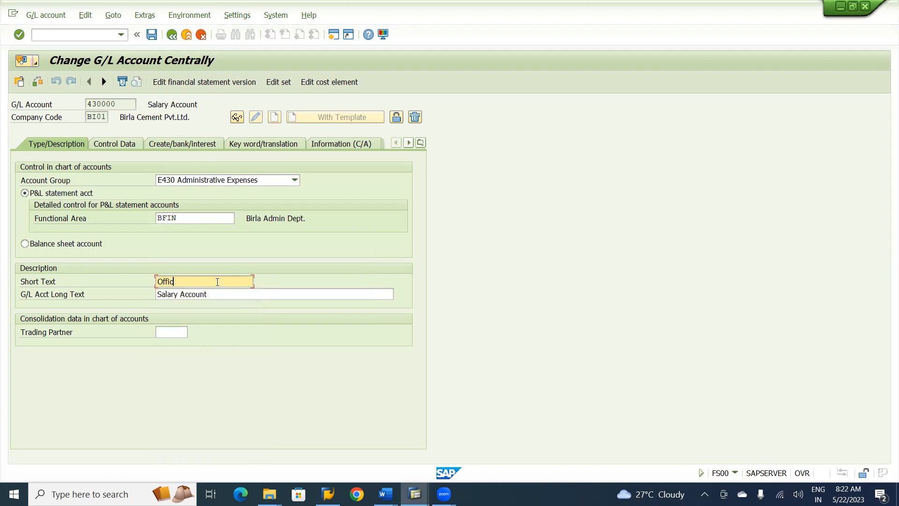
text(e Salaries)
Step: Copy the short text "Office Salaries" over the G/L account long text and validate the entries
double_click(217, 282)
triple_click(217, 282)
key(ctrl+c)
key(Tab)
key(ctrl+shift+Right)
key(shift+End)
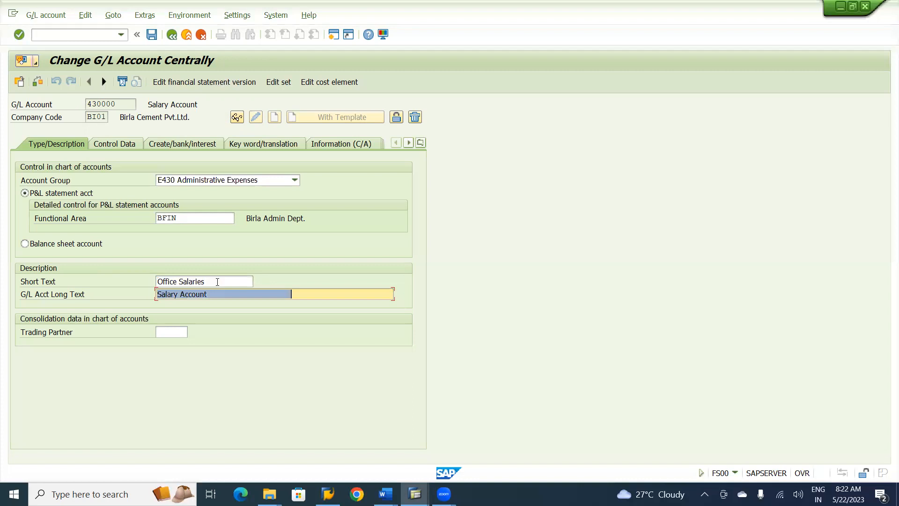
key(ctrl+v)
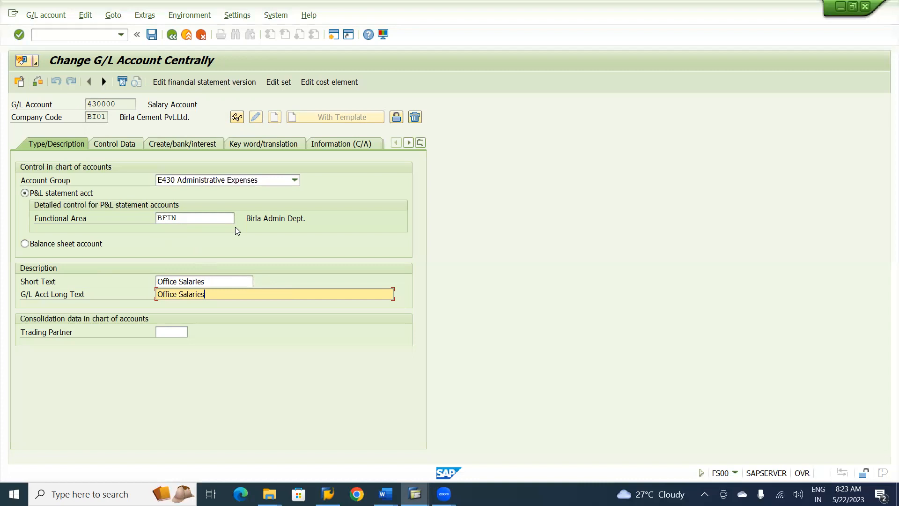
key(Return)
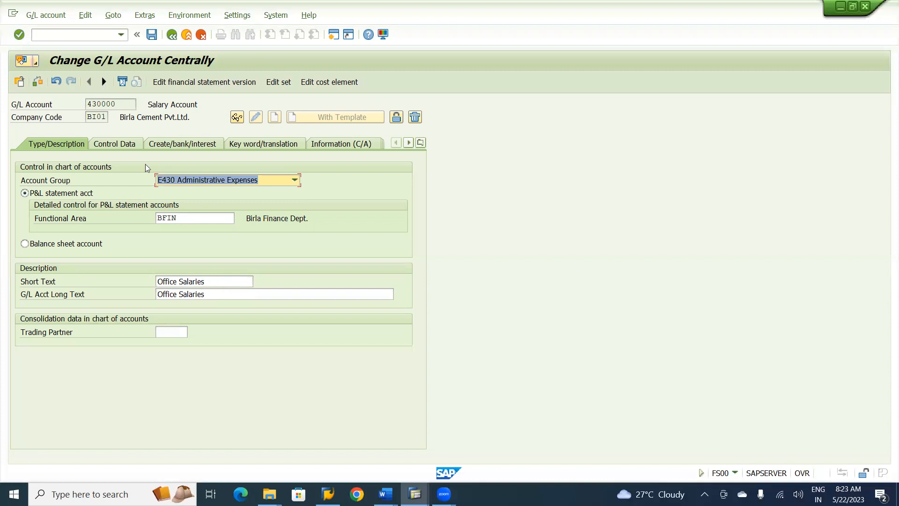
Step: In the account's control data, turn off balances in local currency only, set the sort key to 002, and save the account
click(128, 148)
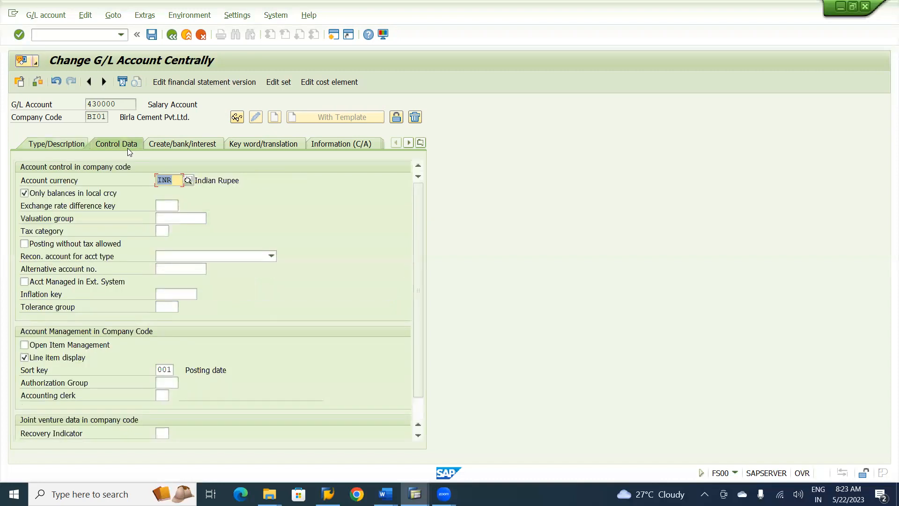
click(27, 194)
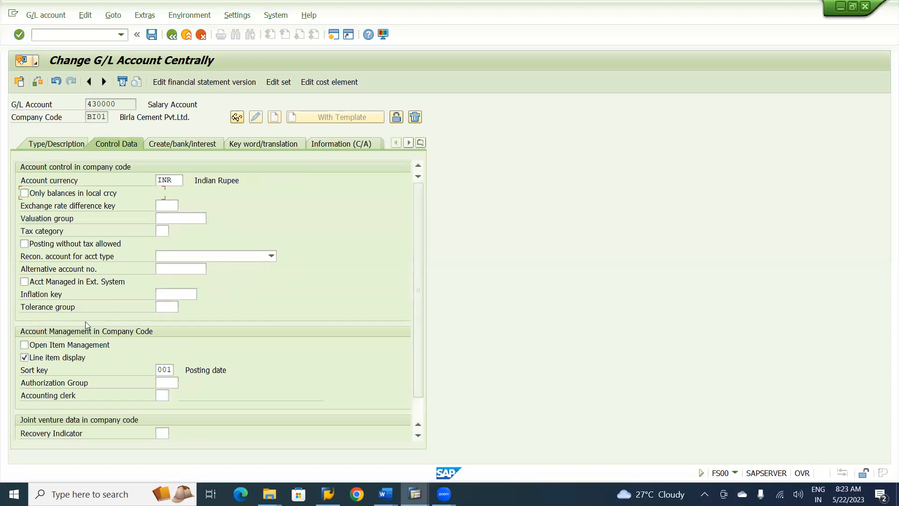
click(169, 368)
text(2)
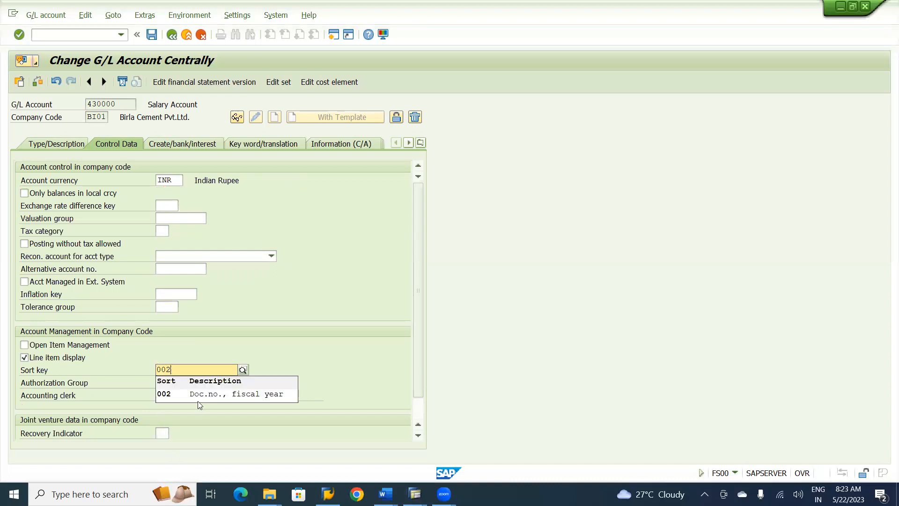
click(209, 398)
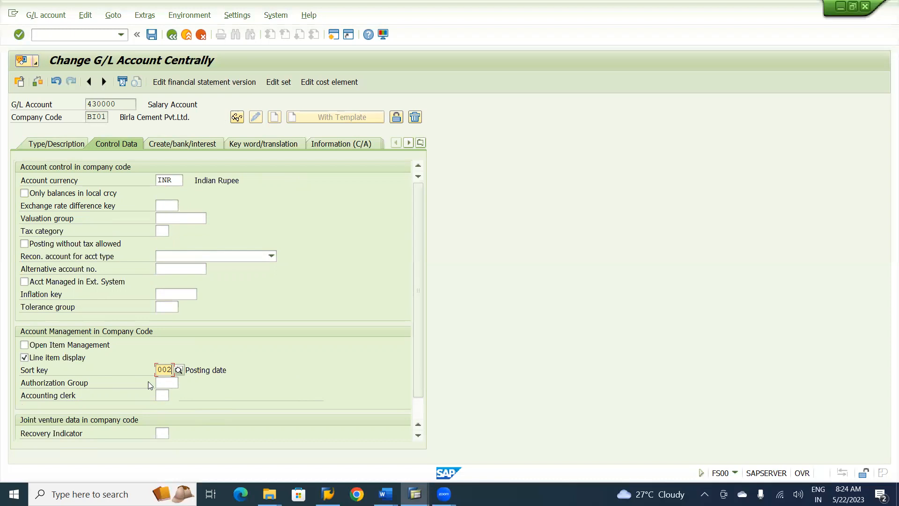
click(153, 36)
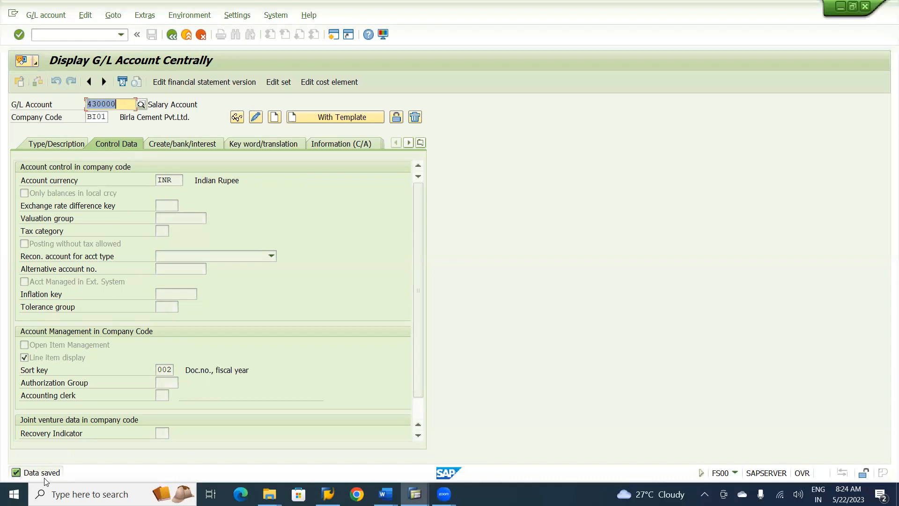
Step: Switch to the Word notes and look up the path and transaction code for displaying GL master changes
key(alt+Tab)
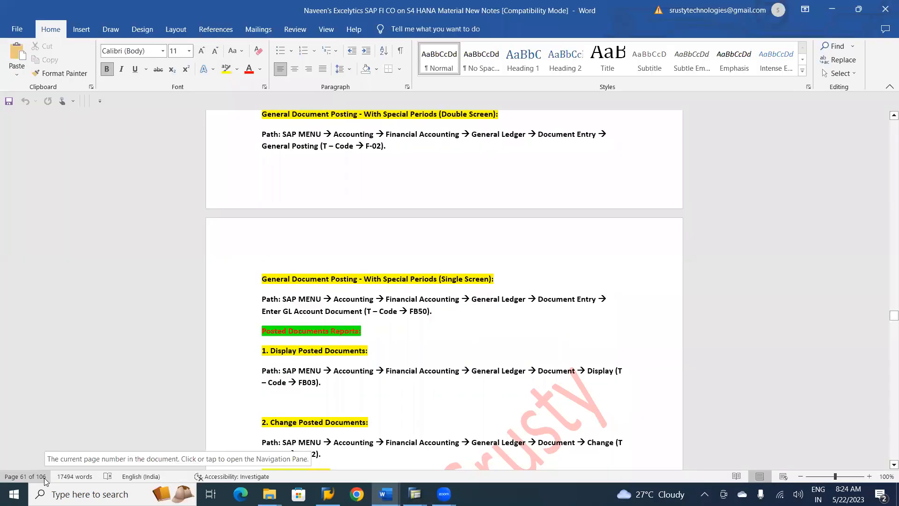
scroll(45, 480, up, 7)
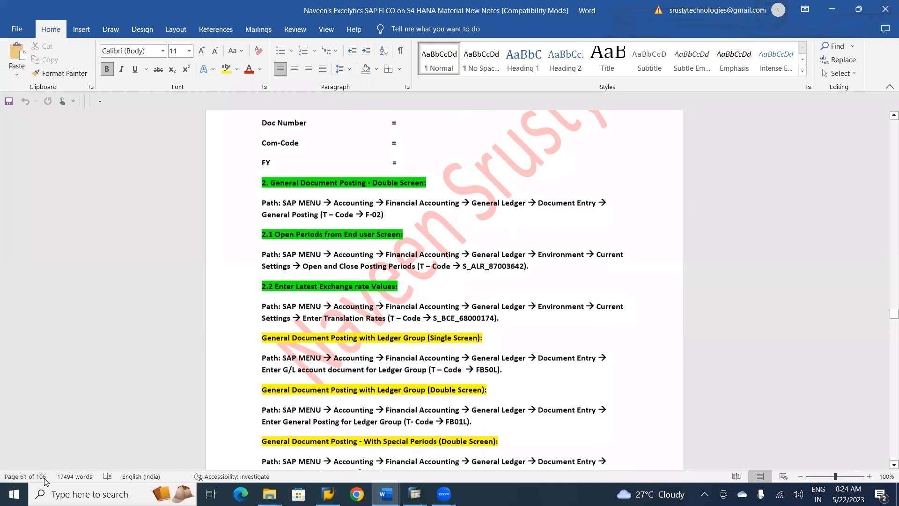
scroll(45, 481, up, 6)
scroll(44, 480, up, 5)
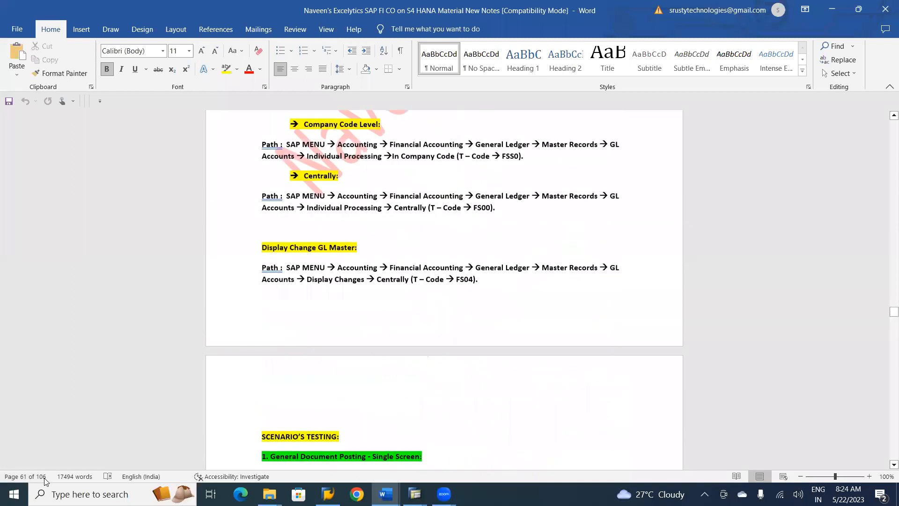
scroll(45, 481, up, 1)
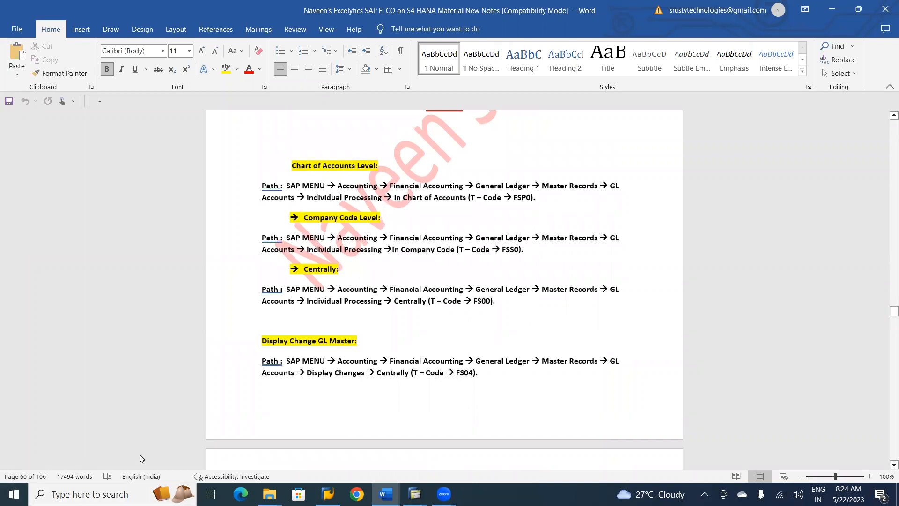
scroll(223, 432, down, 2)
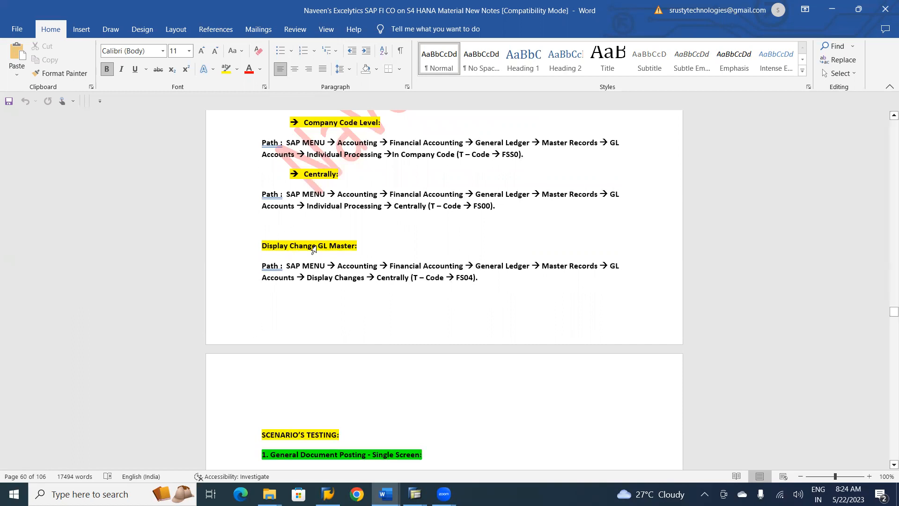
Step: Correct the notes heading to "Display Changes in GL Master:" and switch back to SAP, leaving the G/L account display
text(s in)
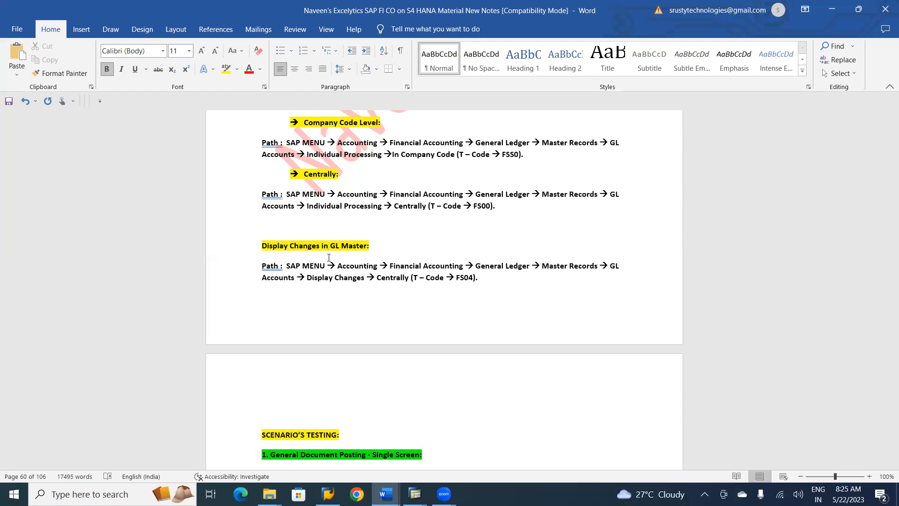
key(alt+Tab)
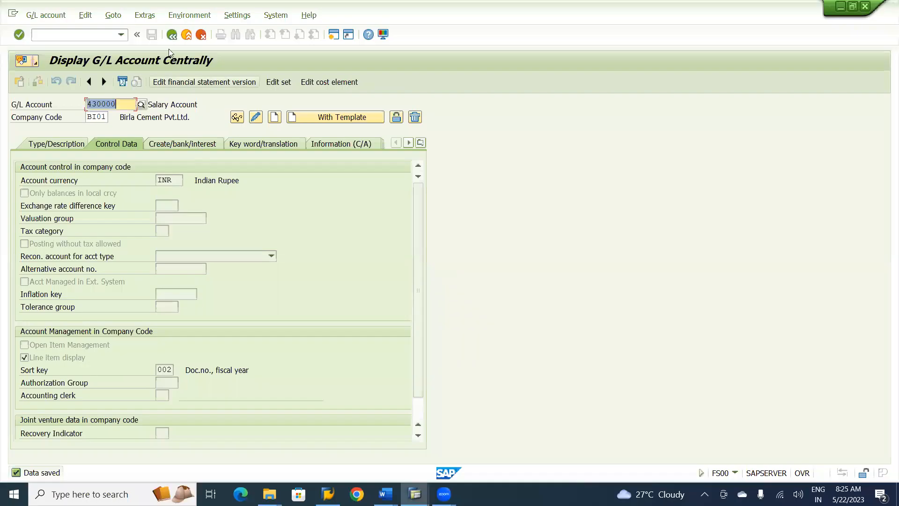
click(172, 36)
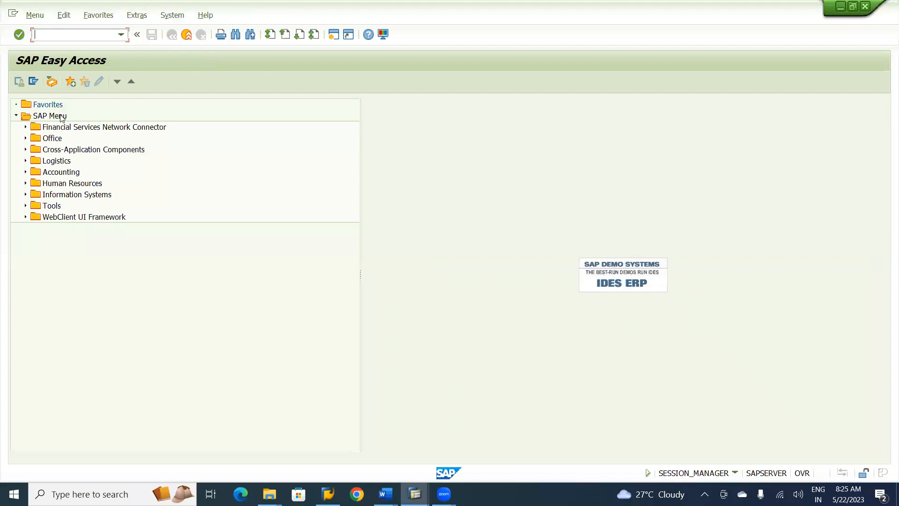
Step: Expand the SAP menu through Accounting, Financial Accounting, General Ledger, Master Records and G/L Accounts down to Display Changes
click(25, 173)
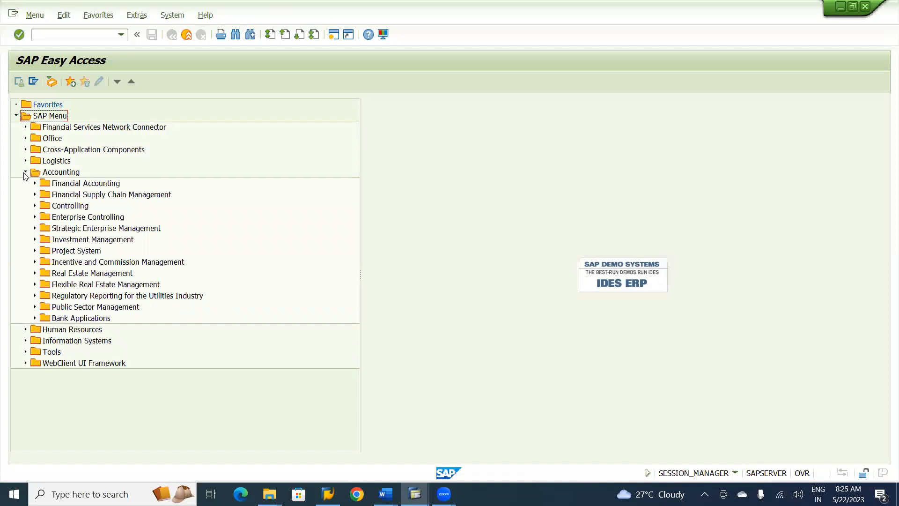
click(34, 183)
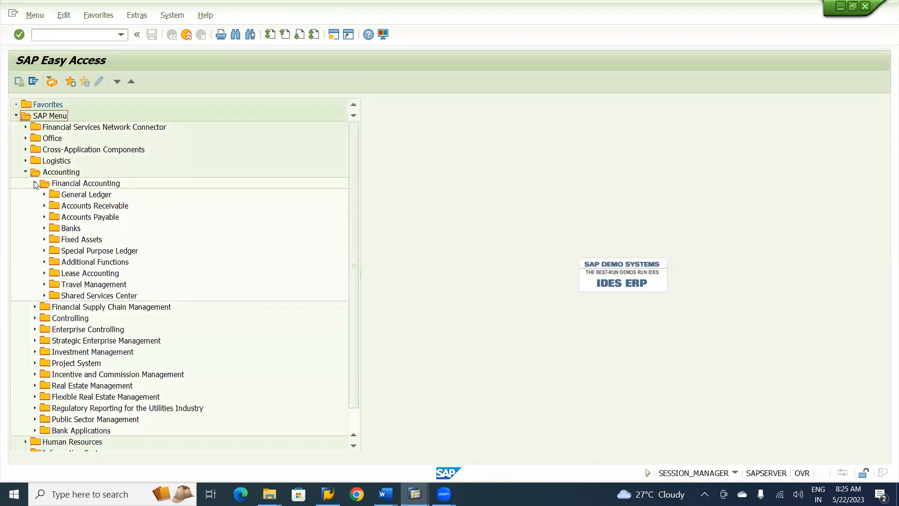
click(45, 194)
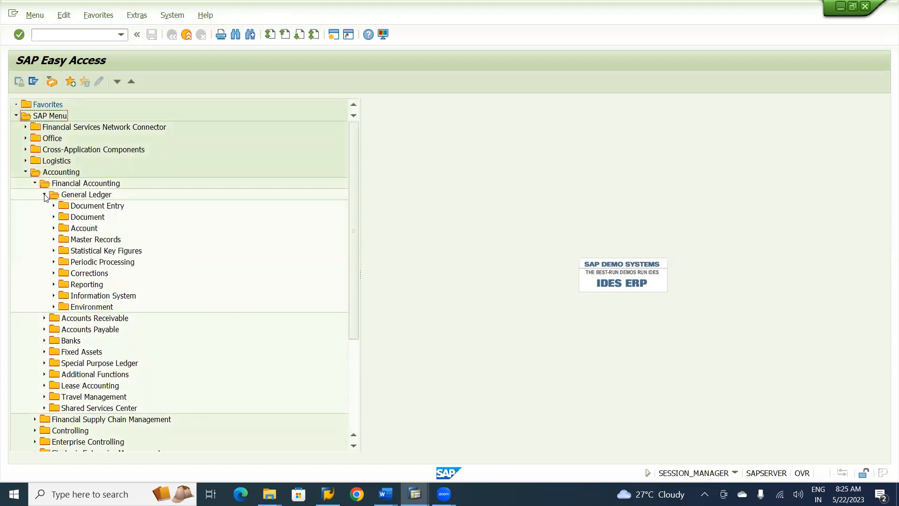
click(54, 240)
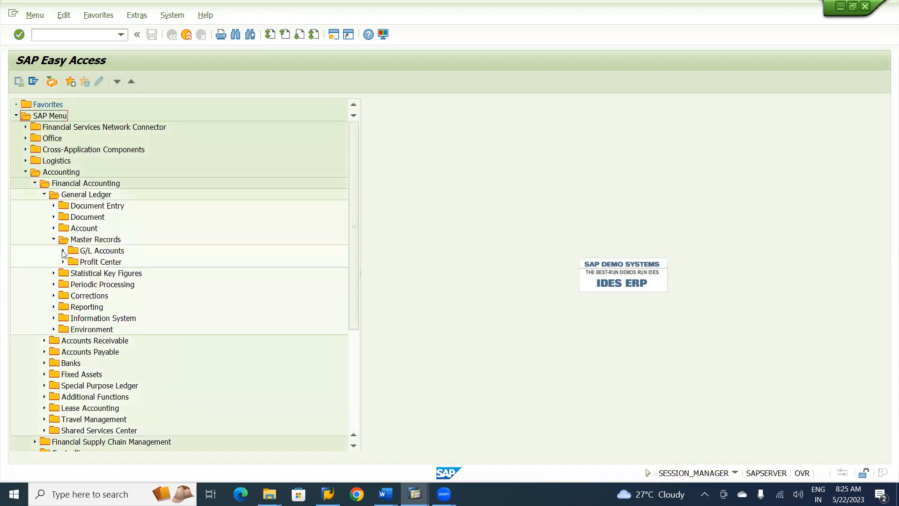
click(63, 251)
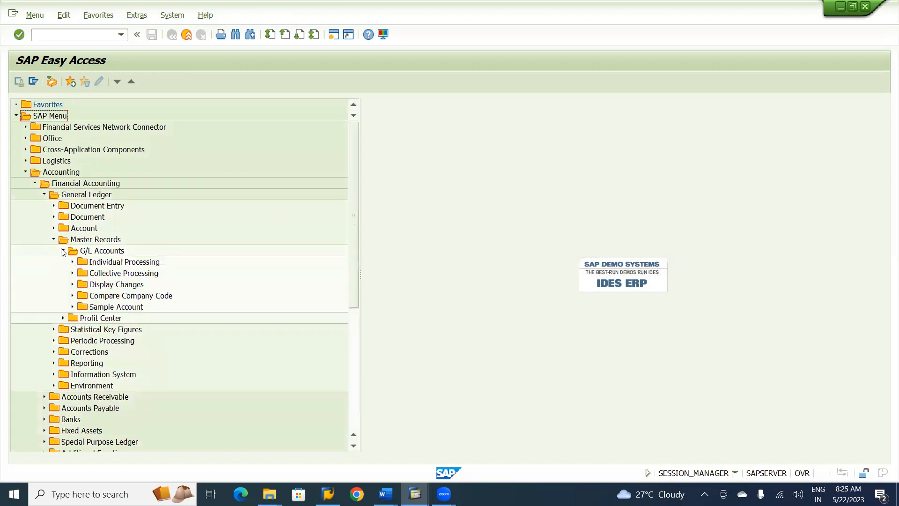
click(73, 285)
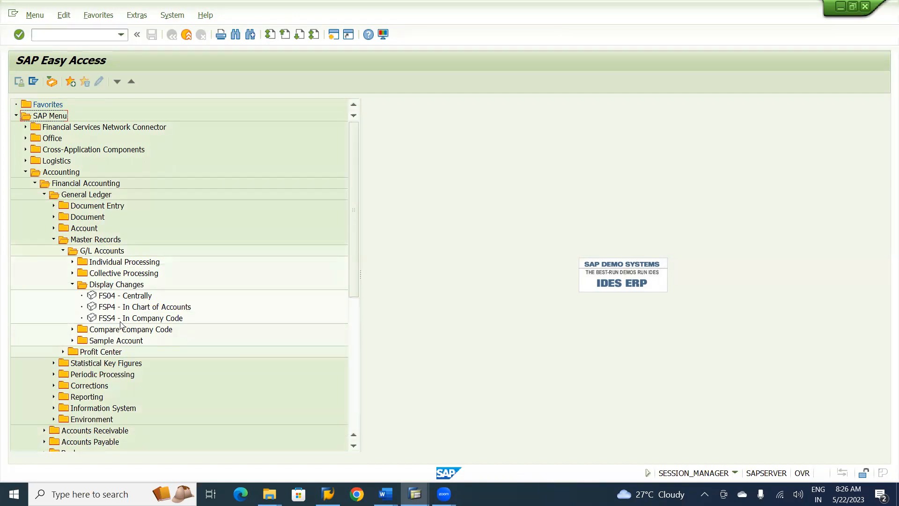
Step: Run FS04 centrally for account 430000 in company code BI01 and list all changes with new and old values
double_click(140, 296)
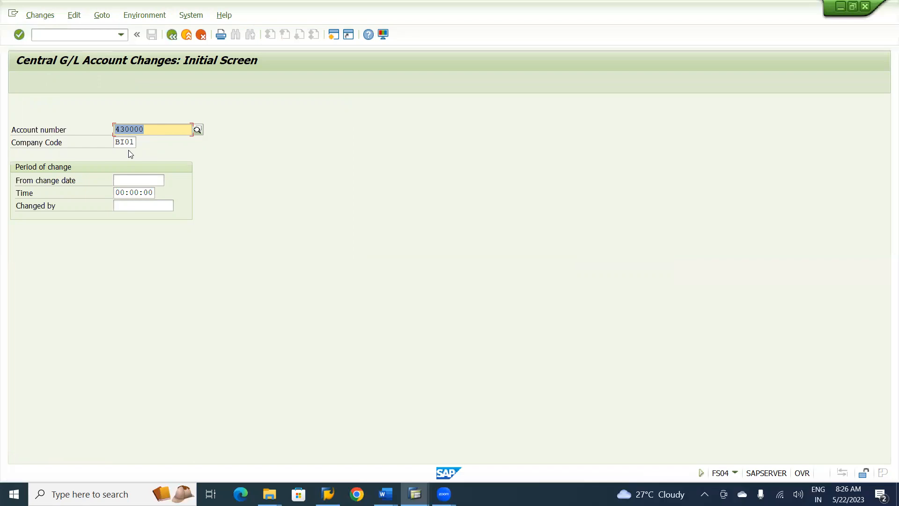
key(Return)
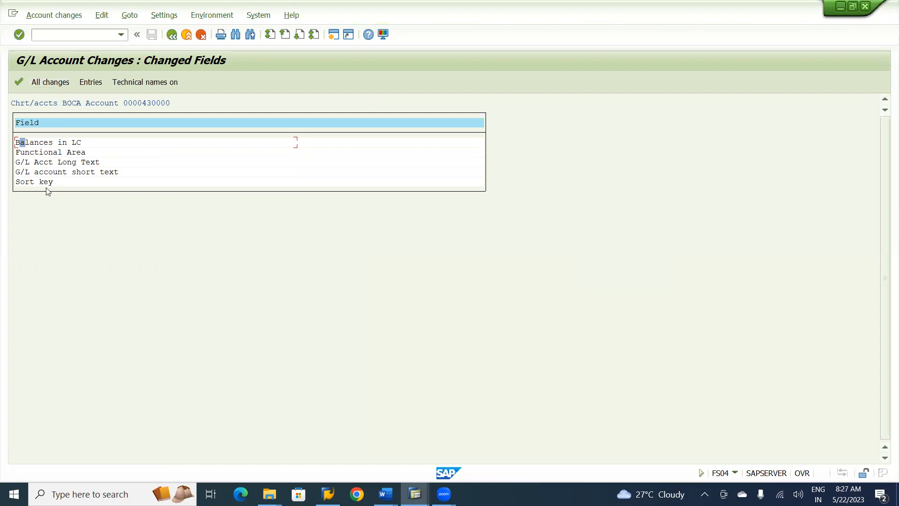
click(57, 84)
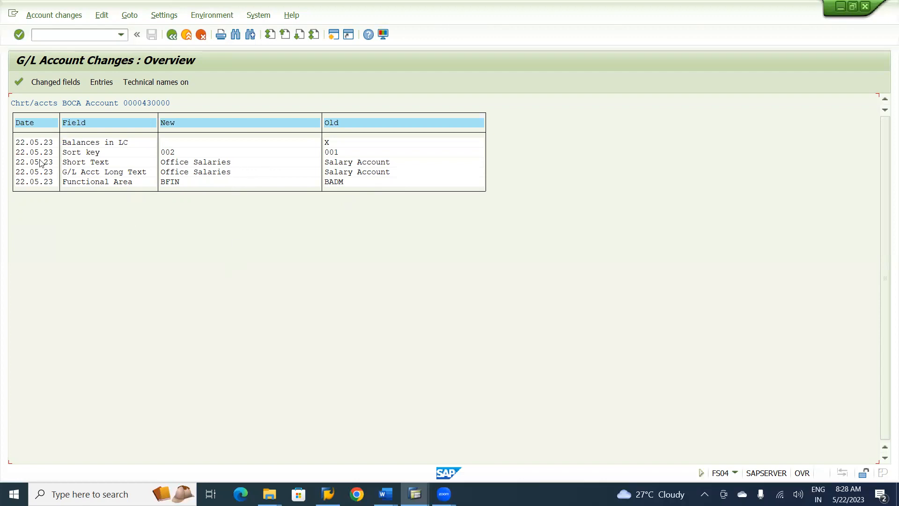
Step: View the change details for Balances in LC and for the sort key
double_click(91, 146)
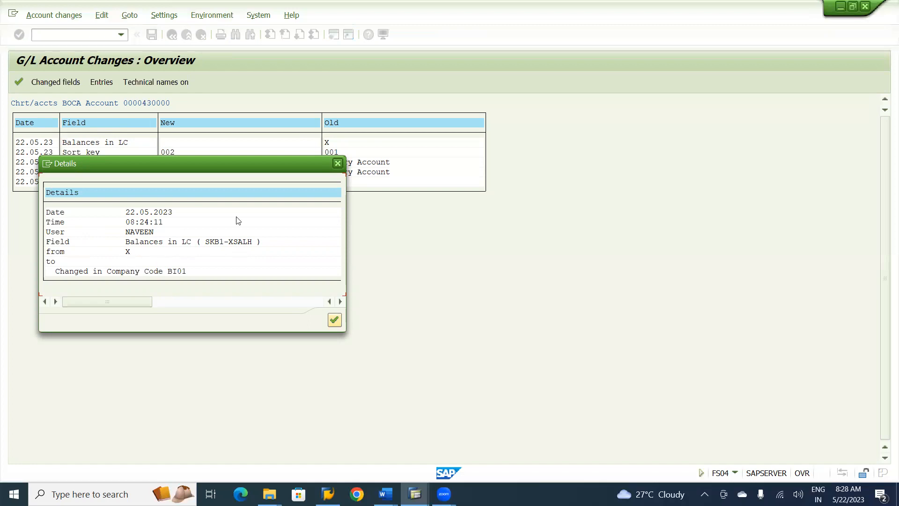
click(337, 164)
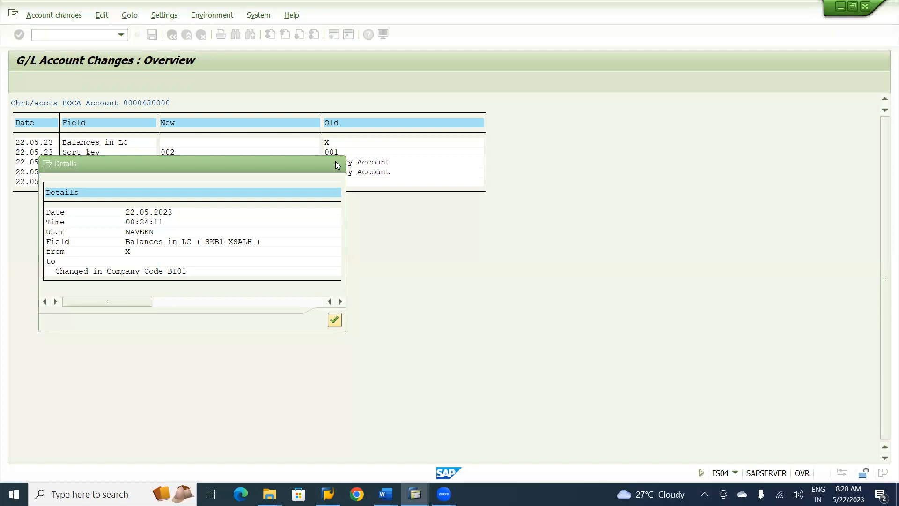
double_click(36, 153)
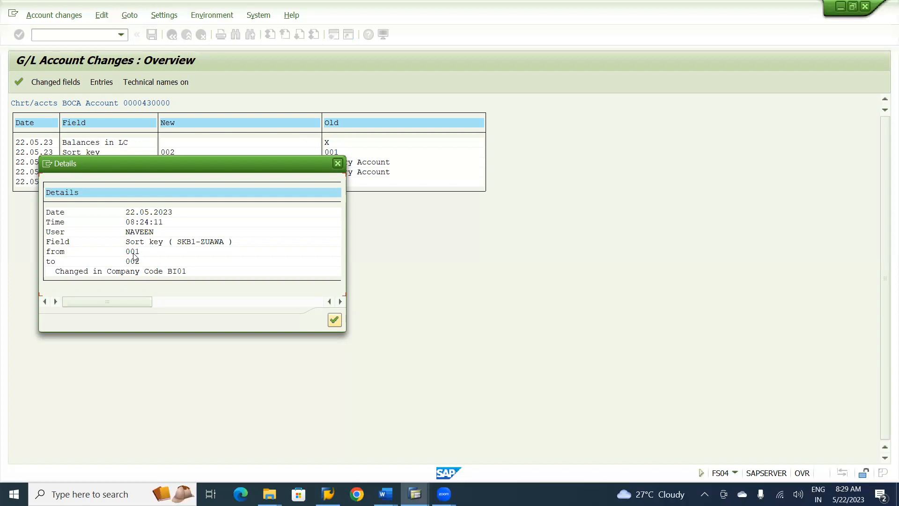
click(338, 163)
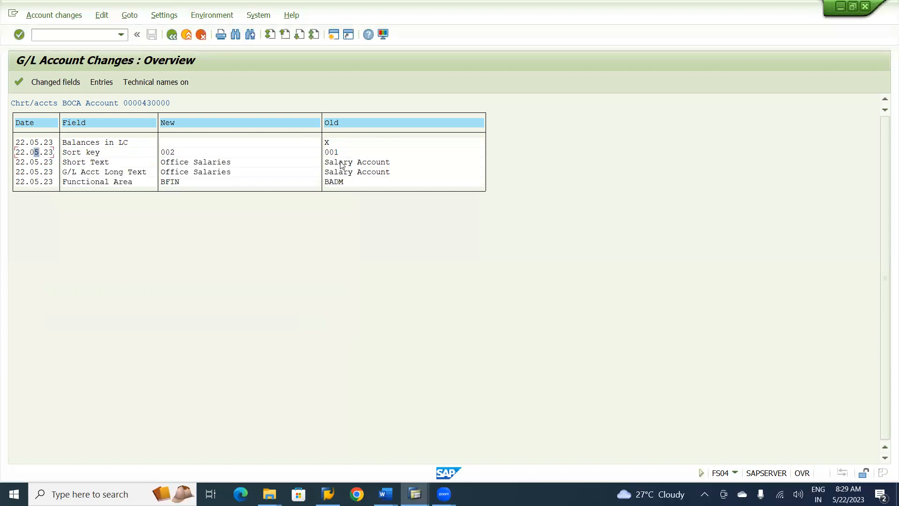
Step: Show the changed fields by their technical names, and leave FS04 back to SAP Easy Access
click(167, 83)
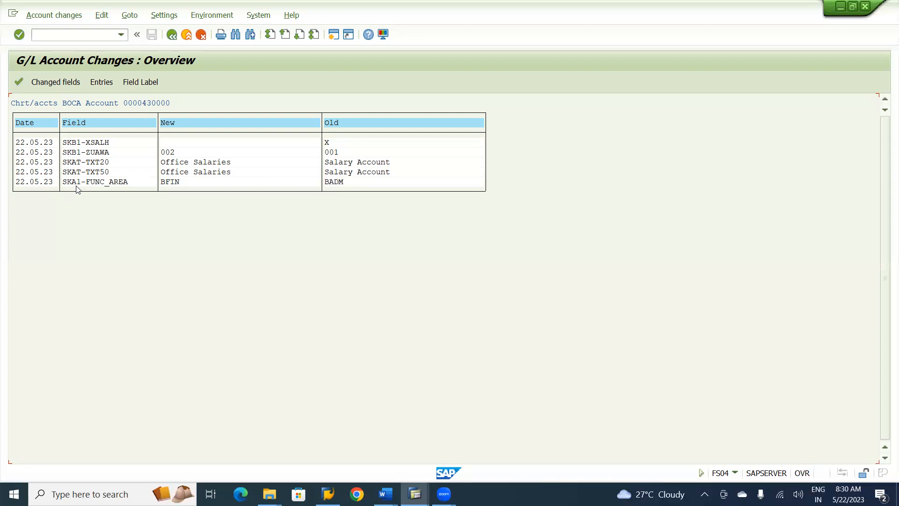
click(170, 36)
click(170, 37)
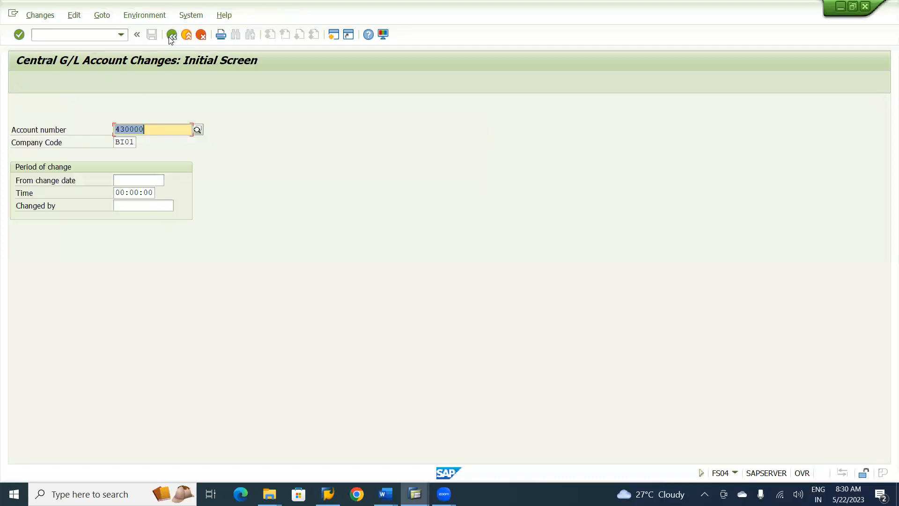
click(170, 37)
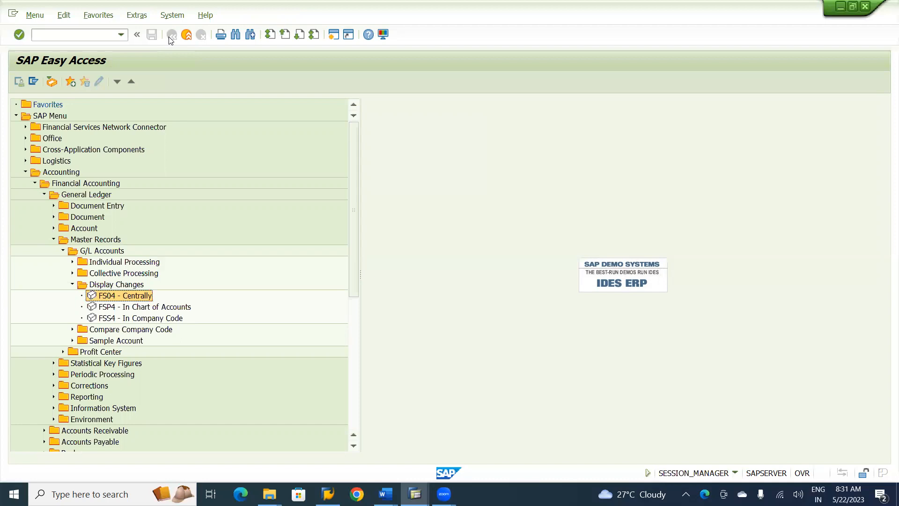
Step: Switch to the Word notes and add the line "Deletion of GL Account: No Path for this. T – Code → OBR2" above SCENARIO'S TESTING
key(alt+Tab)
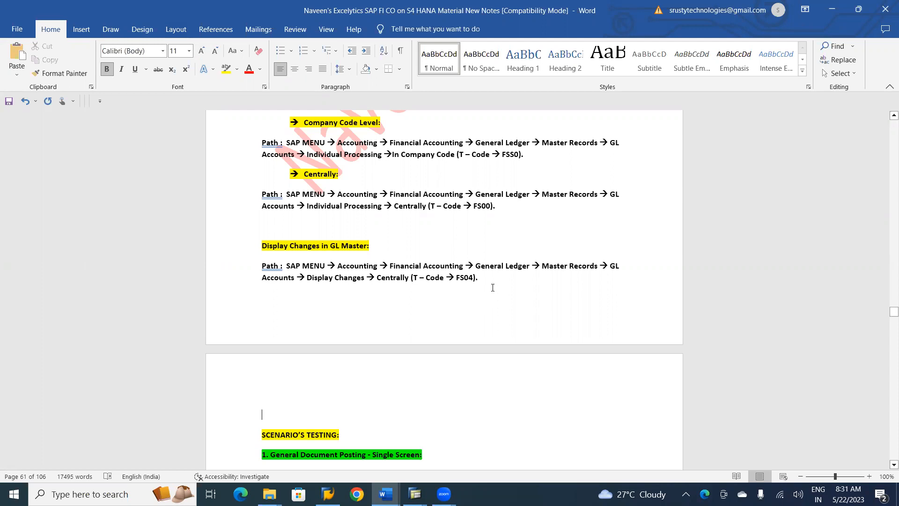
key(Return)
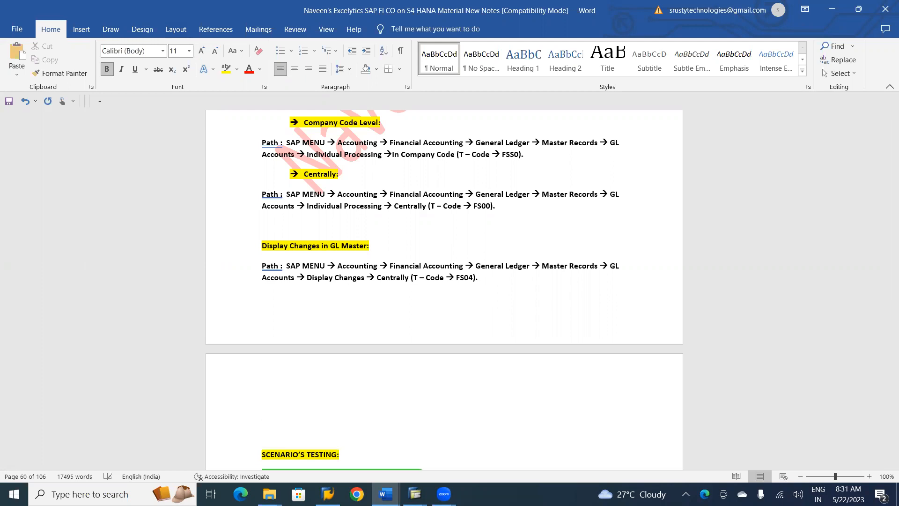
key(Return)
text(Deletion of )
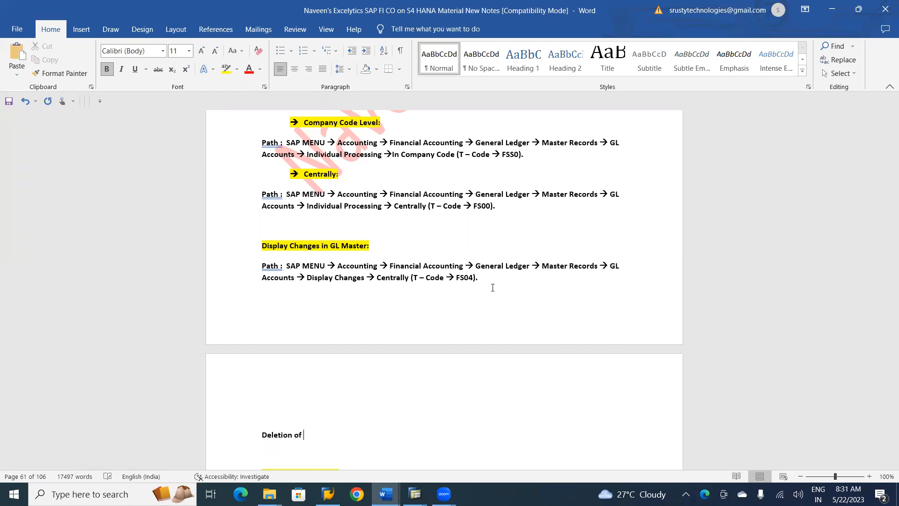
text(GL Account:  No P)
key(BackSpace)
text(Path)
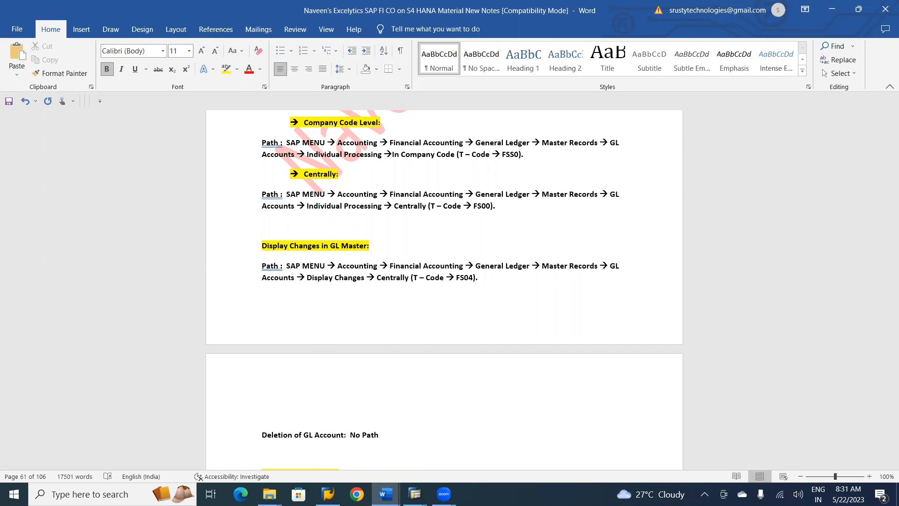
text( for this. T - Code)
text(OB)
key(BackSpace)
key(BackSpace)
text(--> )
text(OBR)
text(2)
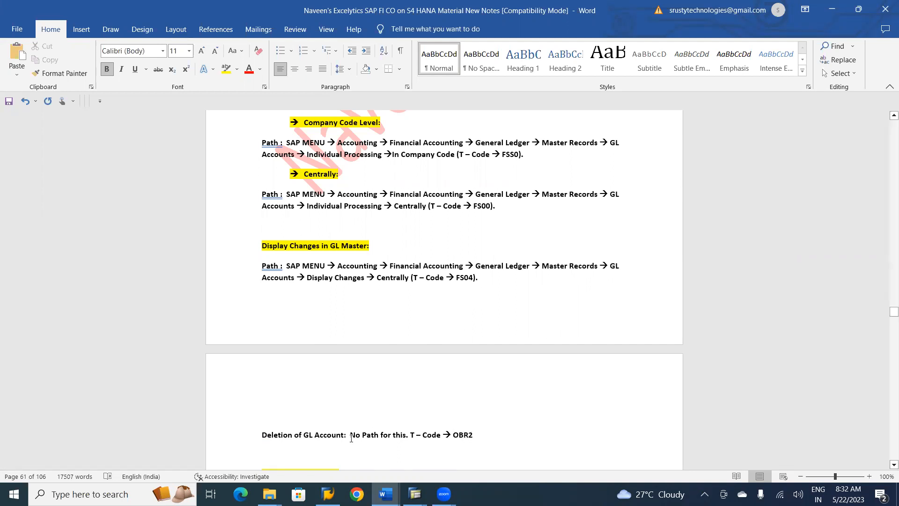
Step: Highlight the "Deletion of GL Account:" heading in yellow and save the document
drag(349, 436, 265, 436)
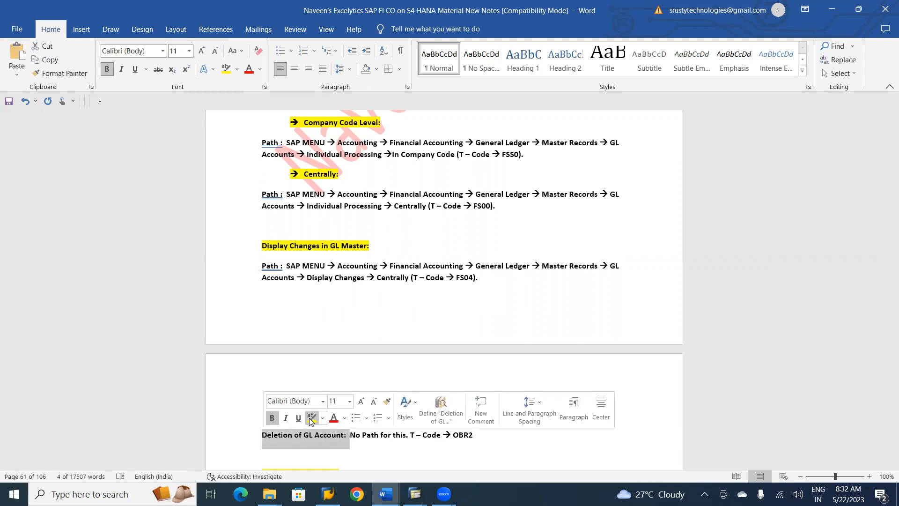
click(311, 417)
key(Left)
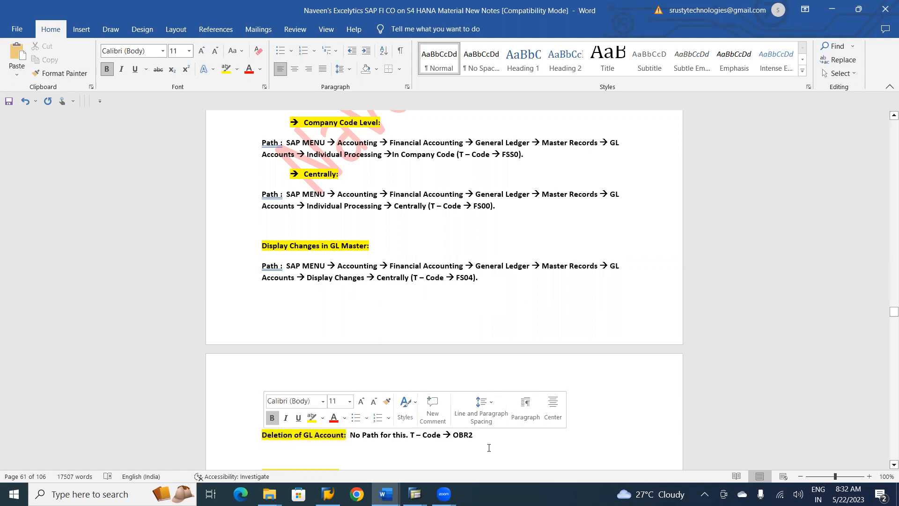
click(489, 448)
key(ctrl+s)
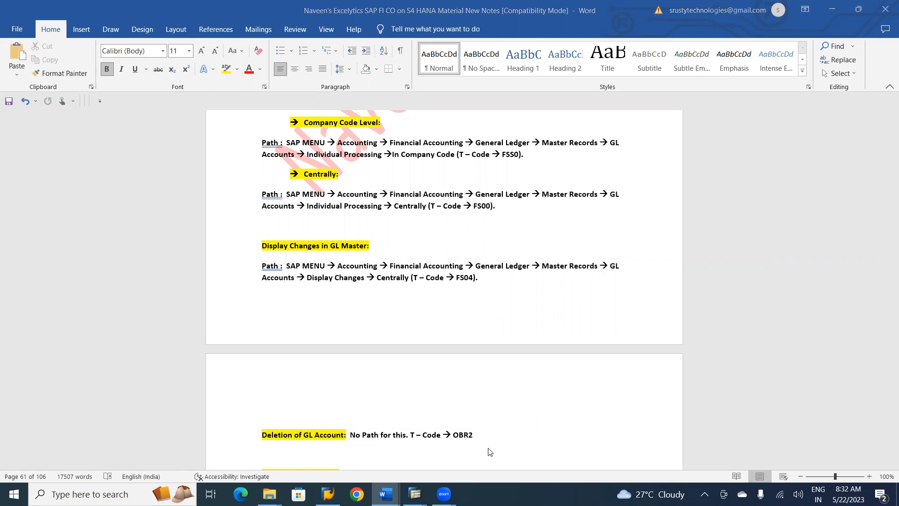
Step: Switch to SAP and open the master data deletion transaction OBR2 in a new session
key(alt+Tab)
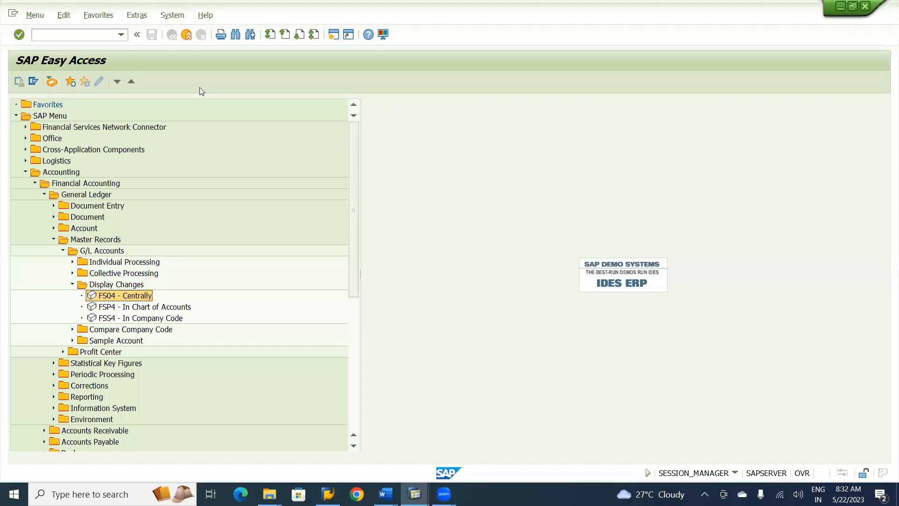
click(65, 34)
text(obr2)
text(/oobr2)
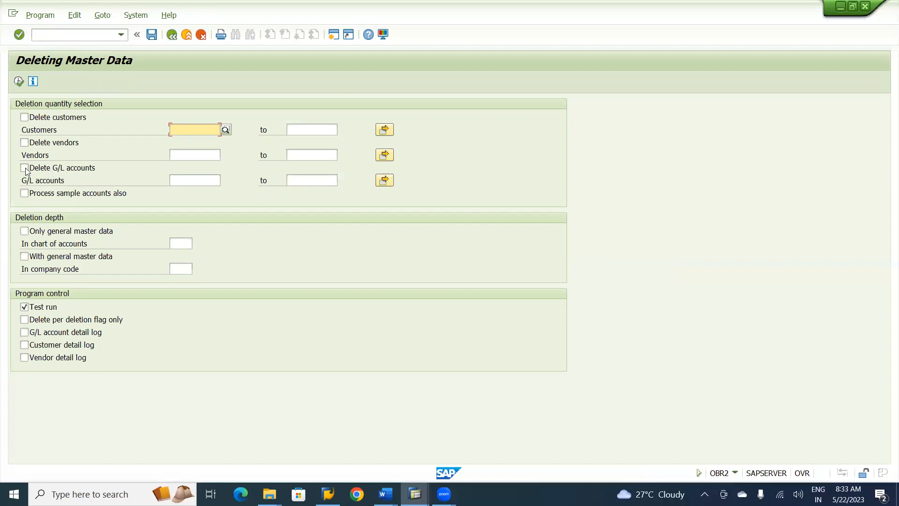
key(F8)
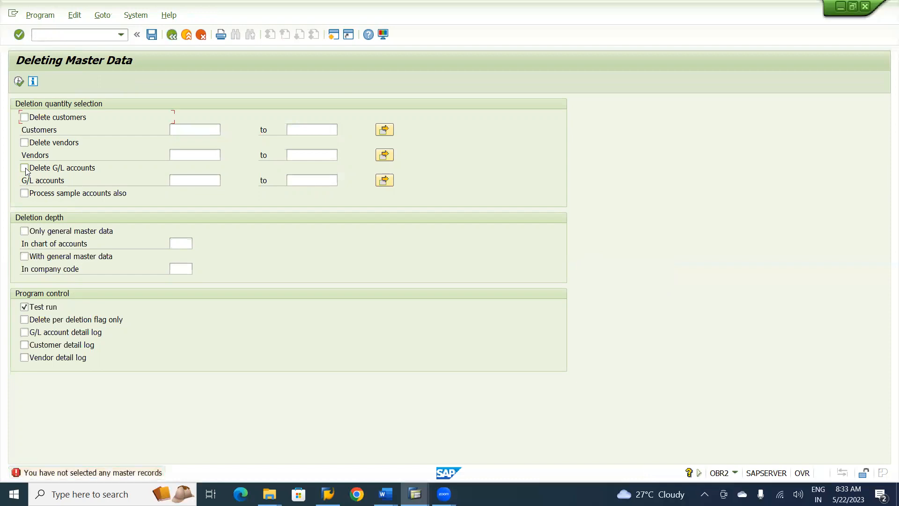
Step: Turn on deletion of G/L accounts and select account 100000, Equity Share Capital Account
click(178, 180)
text(10)
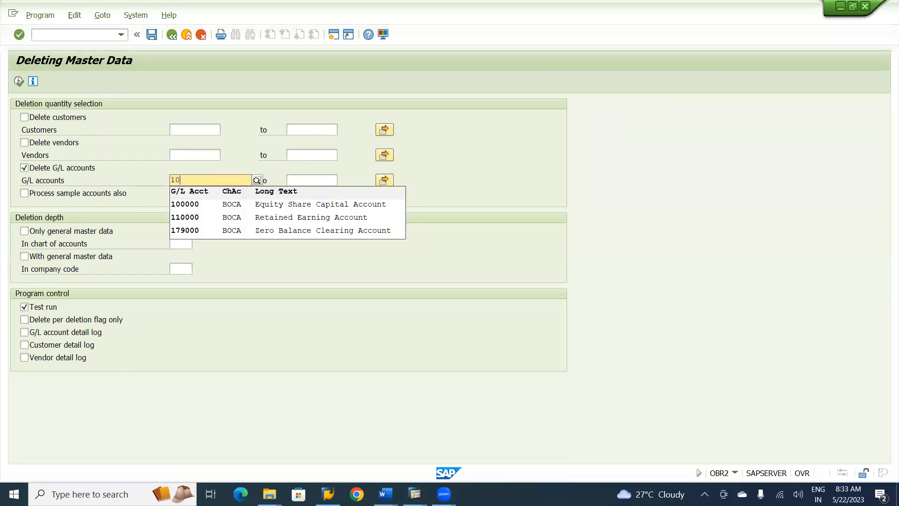
click(225, 205)
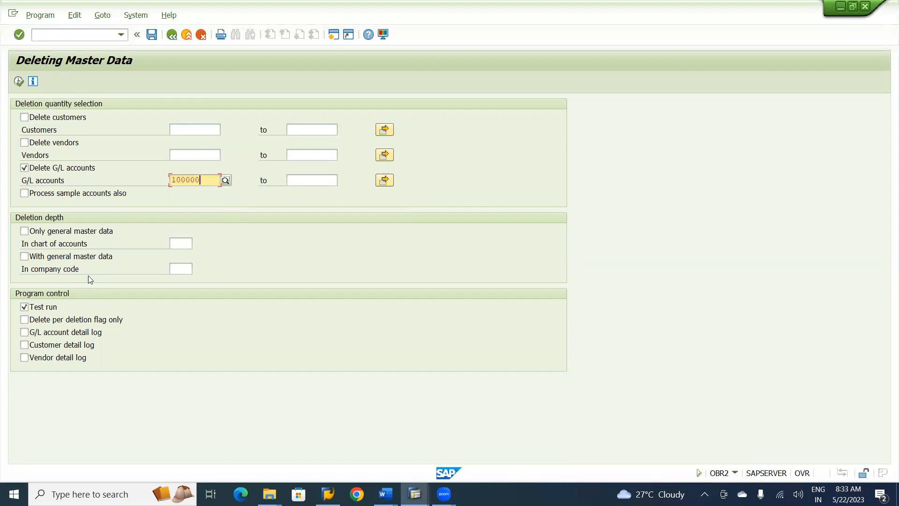
Step: Set the deletion depth to include general master data in company code BI01
click(27, 257)
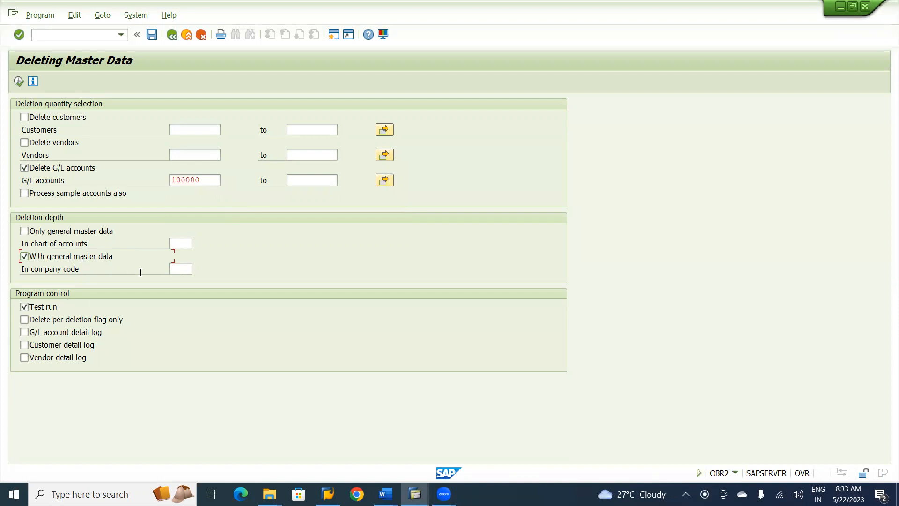
click(180, 270)
text(bi01)
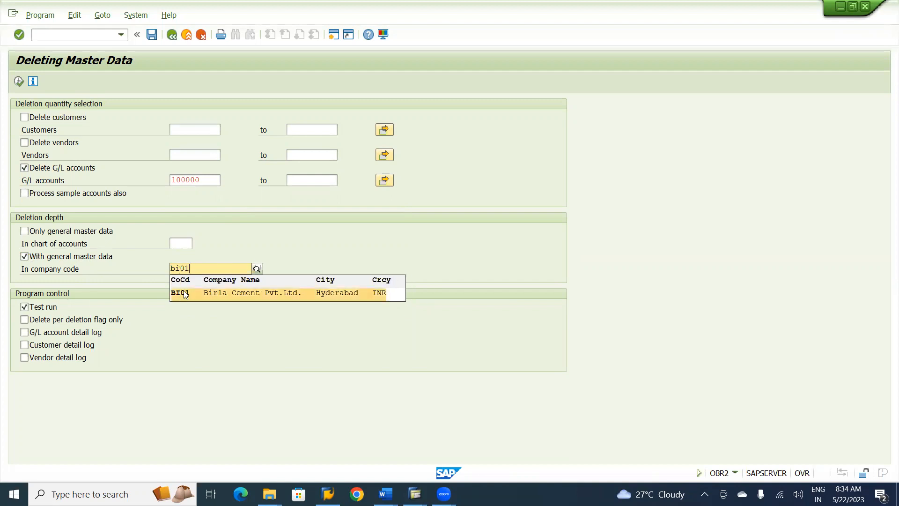
click(184, 293)
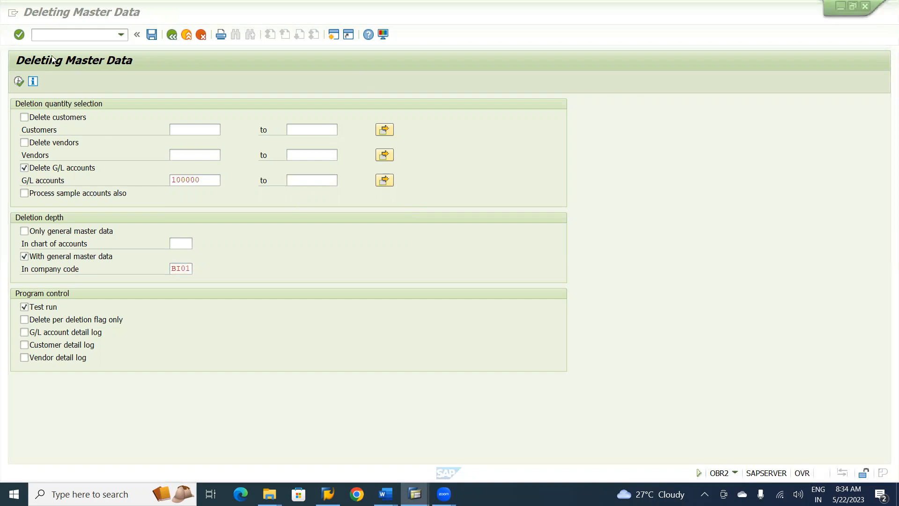
Step: Execute the test run for account 100000 and read the long text of the company code warning
click(18, 82)
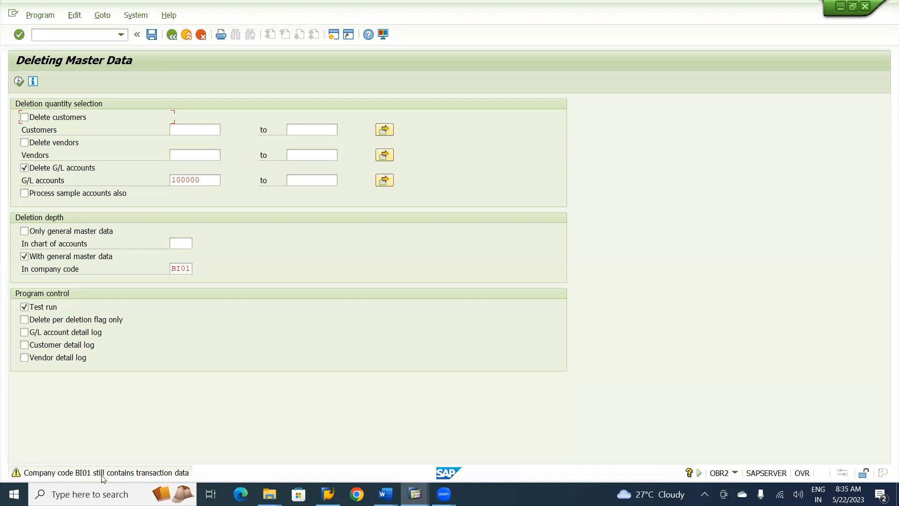
double_click(128, 473)
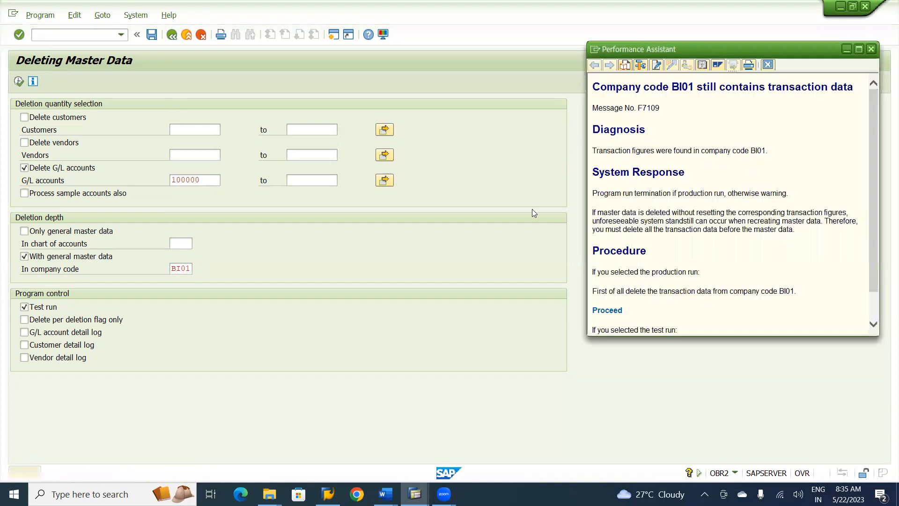
click(870, 48)
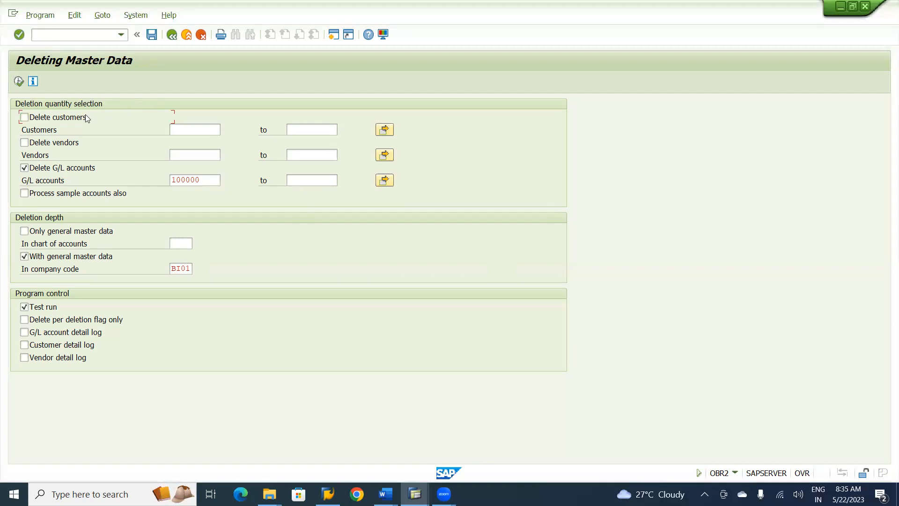
click(19, 81)
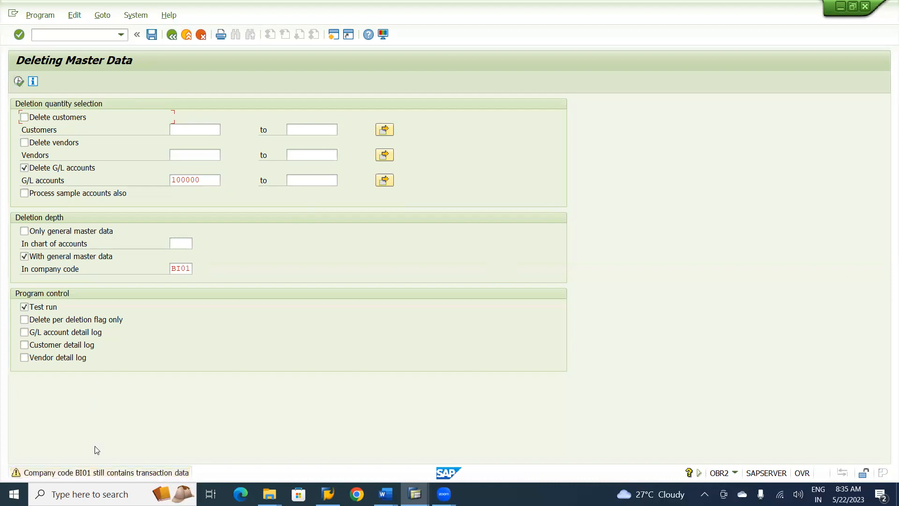
double_click(94, 467)
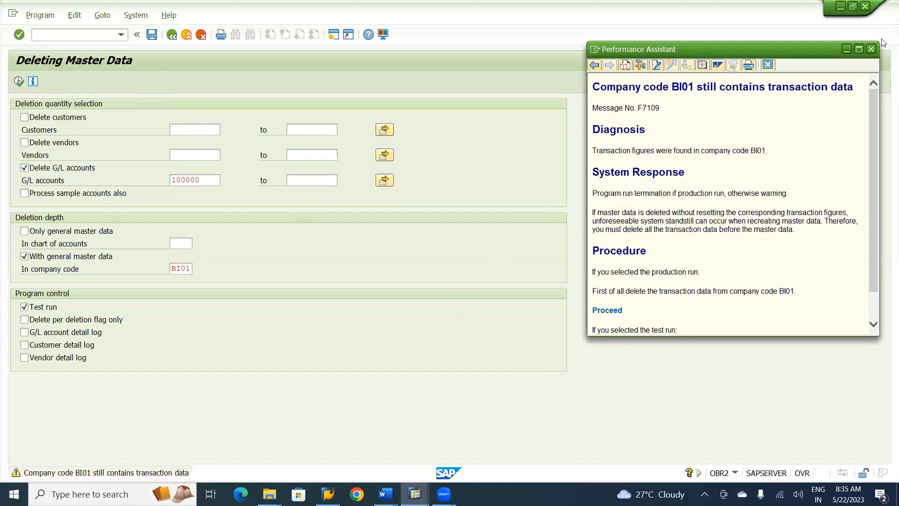
click(871, 49)
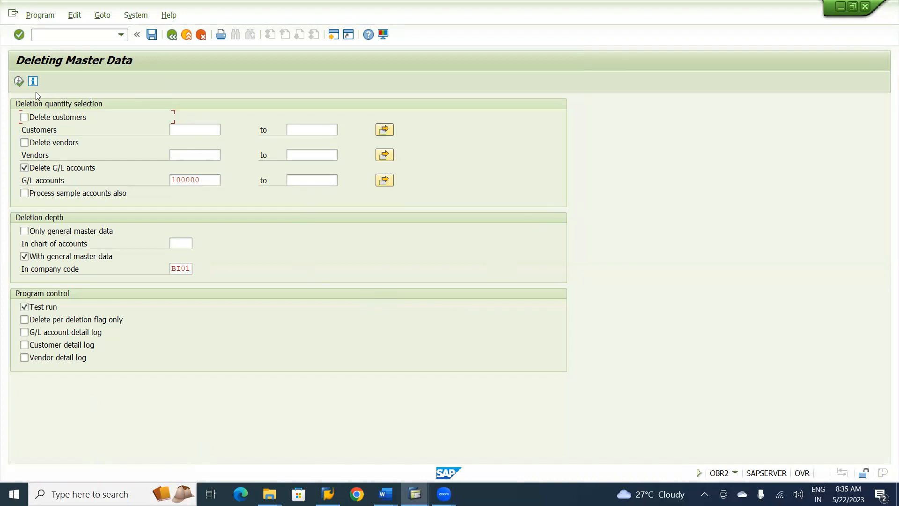
Step: Carry the test run for account 100000 through past the warning and review the deletion result list
click(19, 82)
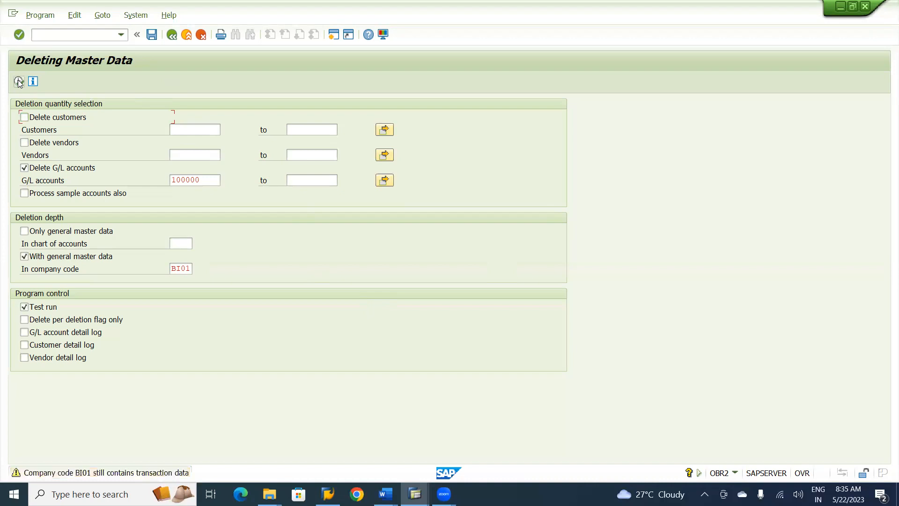
click(19, 82)
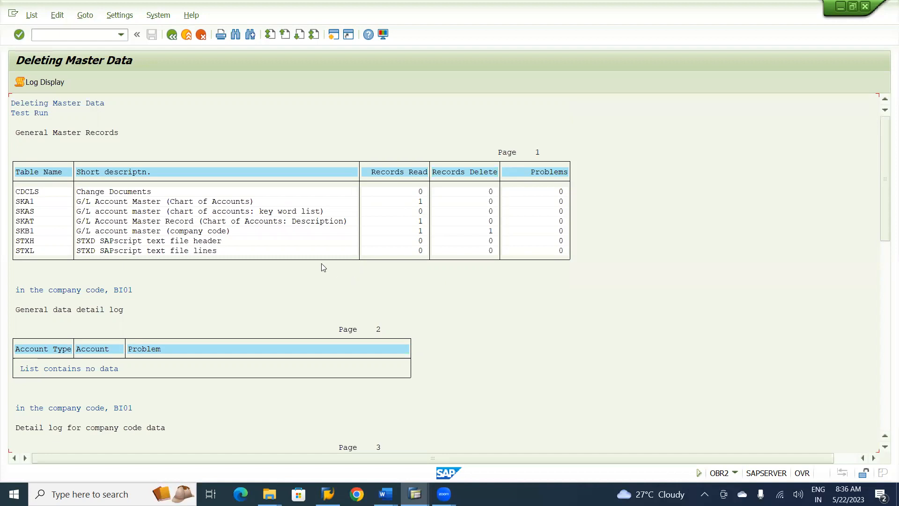
click(171, 35)
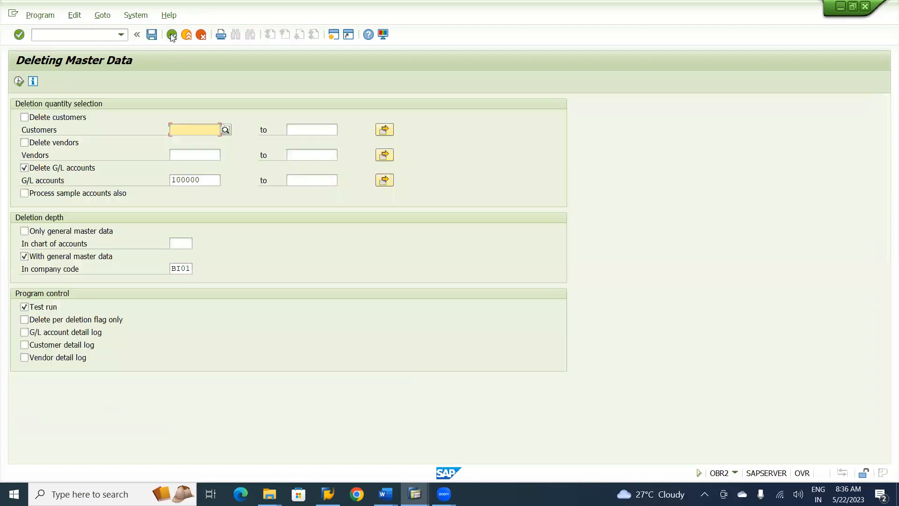
click(19, 82)
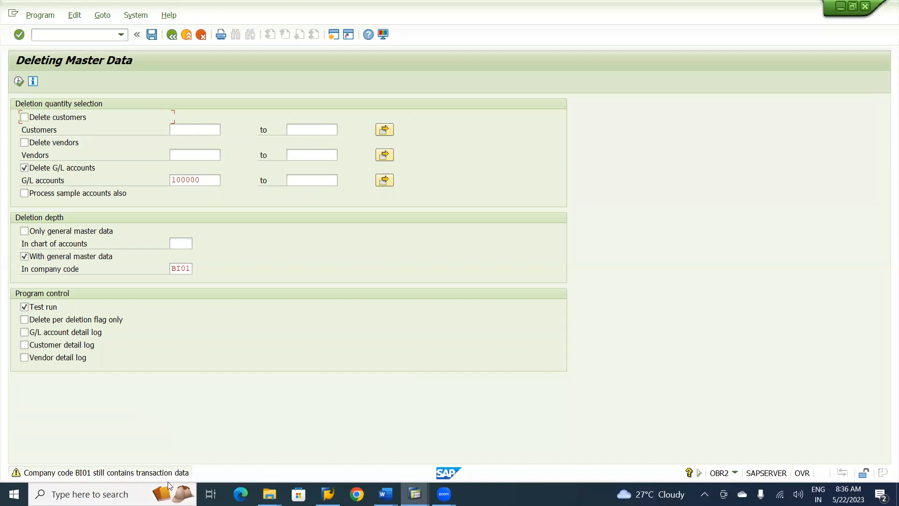
key(Return)
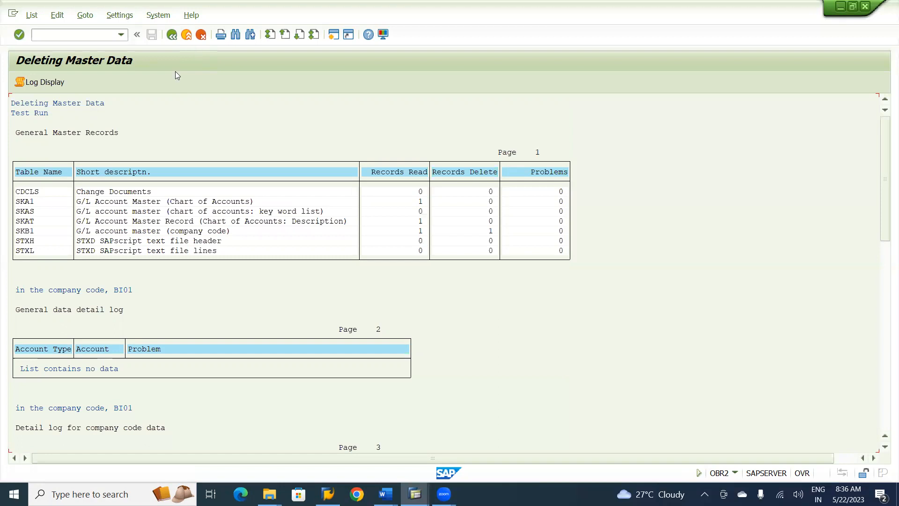
key(F3)
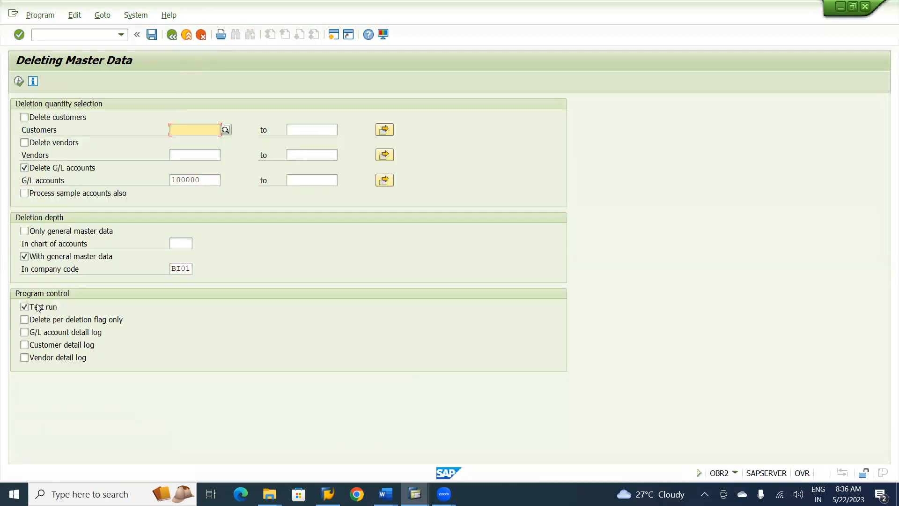
Step: Try to delete account 100000 from company code BI01 in a production run with Test run turned off
click(39, 307)
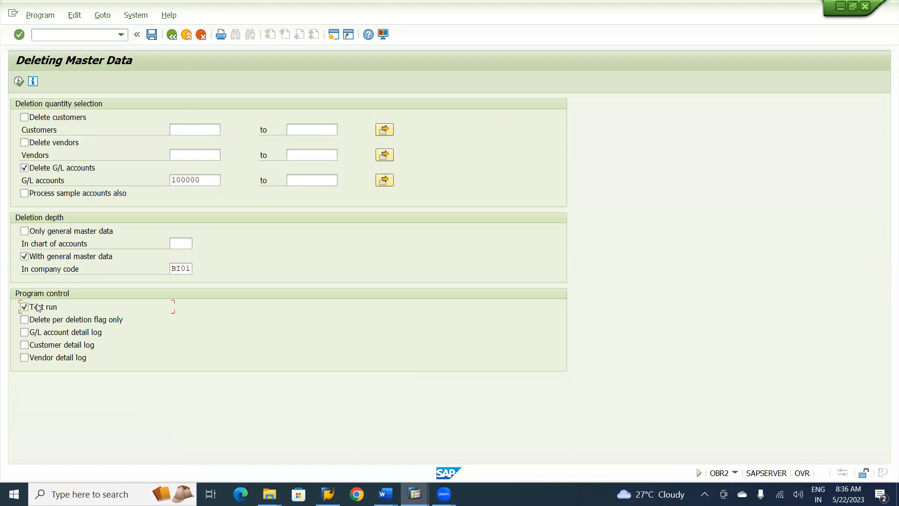
click(19, 82)
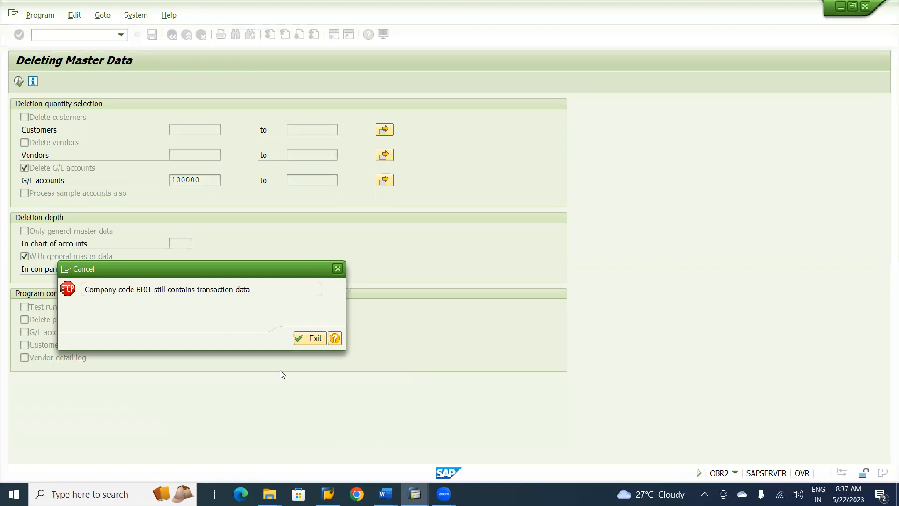
click(309, 337)
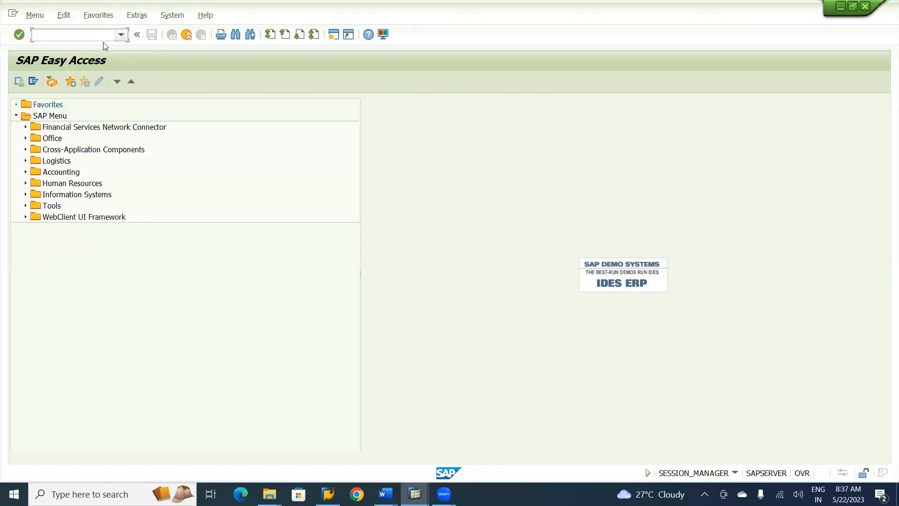
Step: Reopen the master data deletion transaction OBR2 in the current session
click(121, 35)
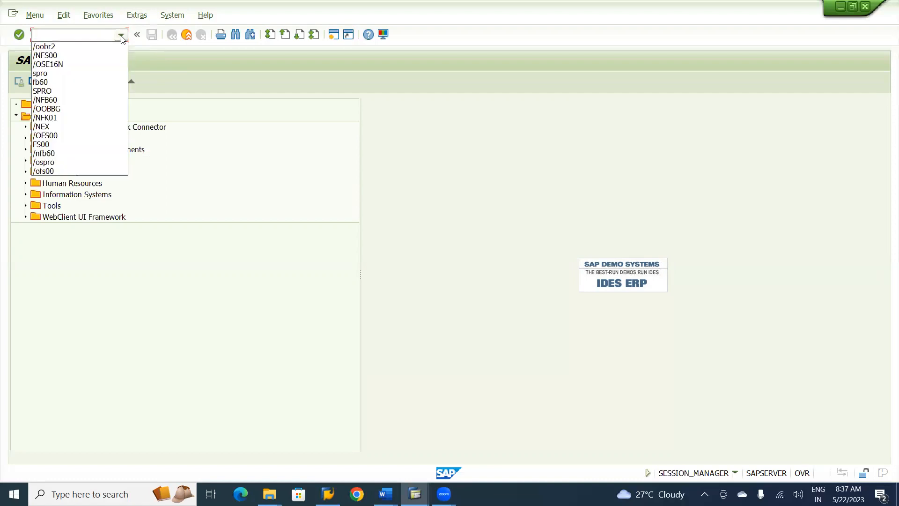
click(65, 47)
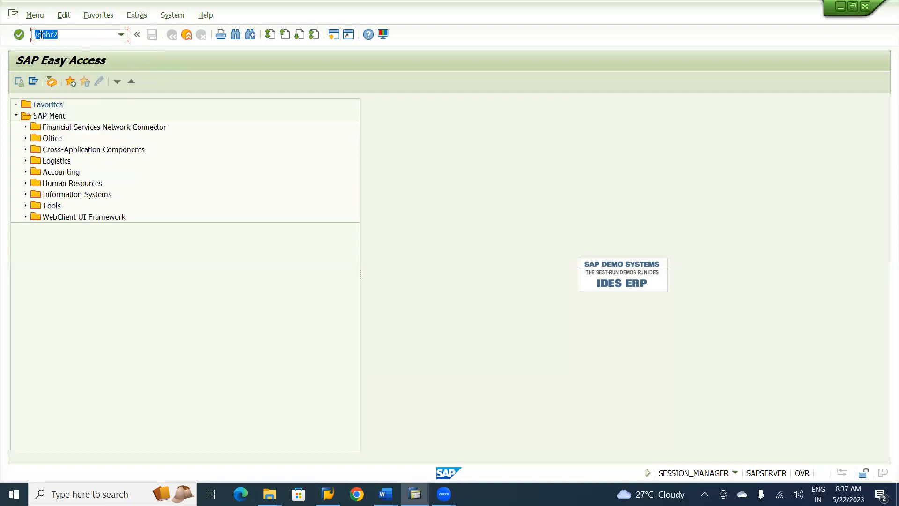
click(40, 34)
key(BackSpace)
key(BackSpace)
key(Return)
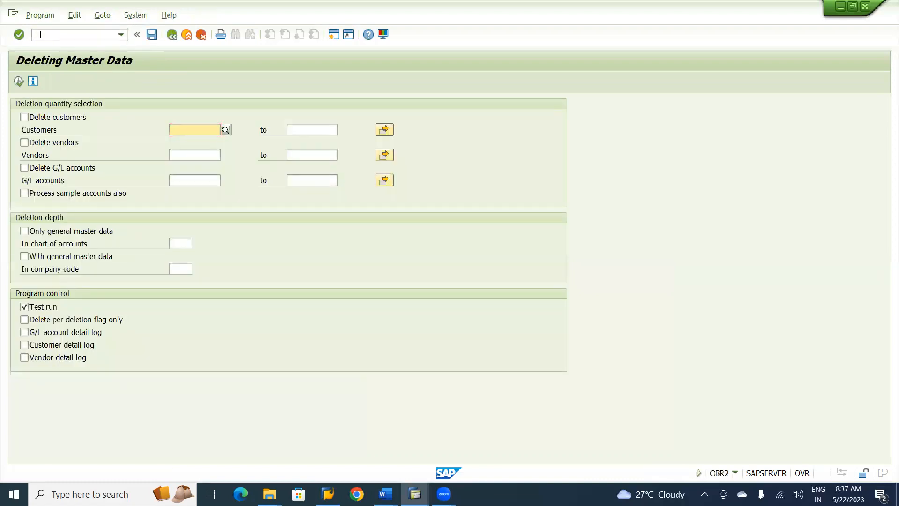
Step: Turn on deletion of G/L accounts and select account 430000, Office Salaries
click(25, 168)
click(195, 179)
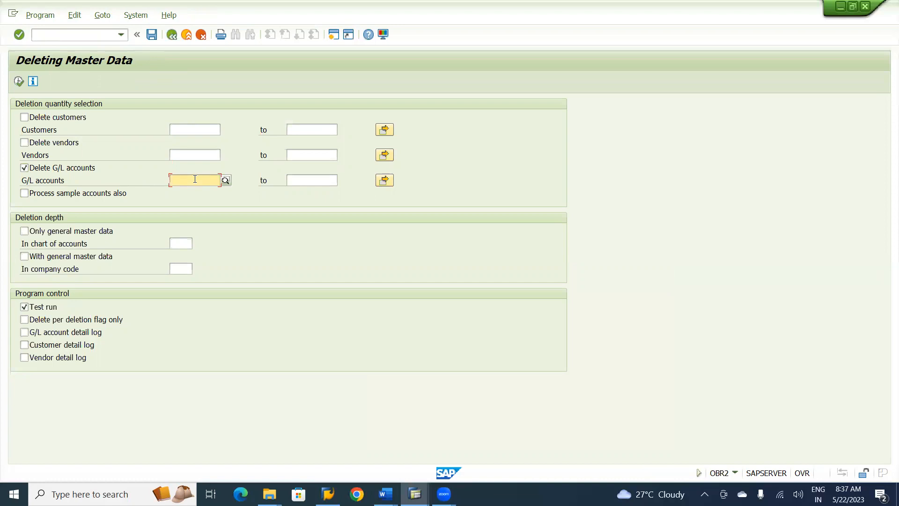
text(43)
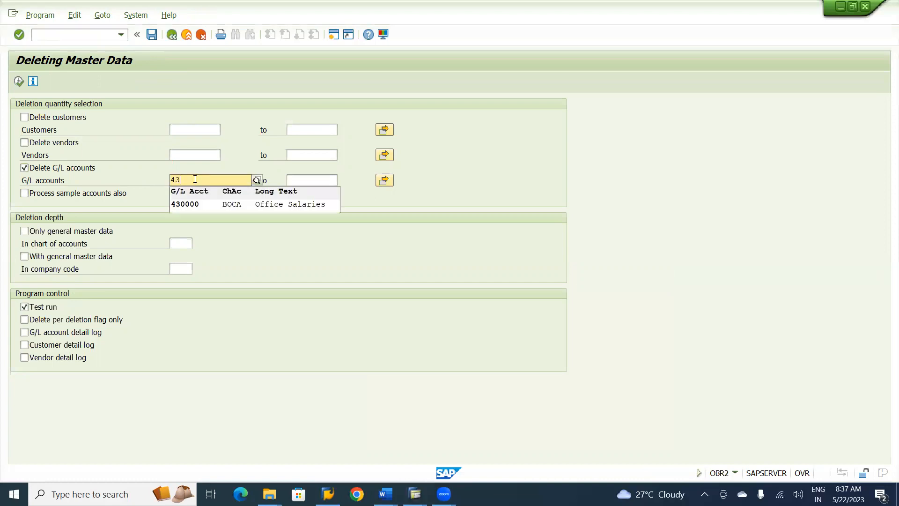
key(Down)
key(Return)
key(Tab)
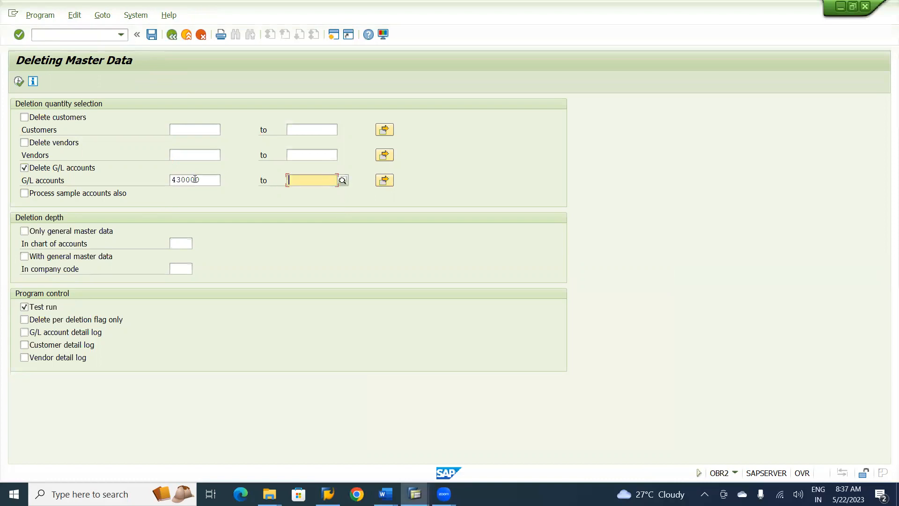
Step: Set the deletion depth to company code BI01 without general master data and execute a test run
click(24, 256)
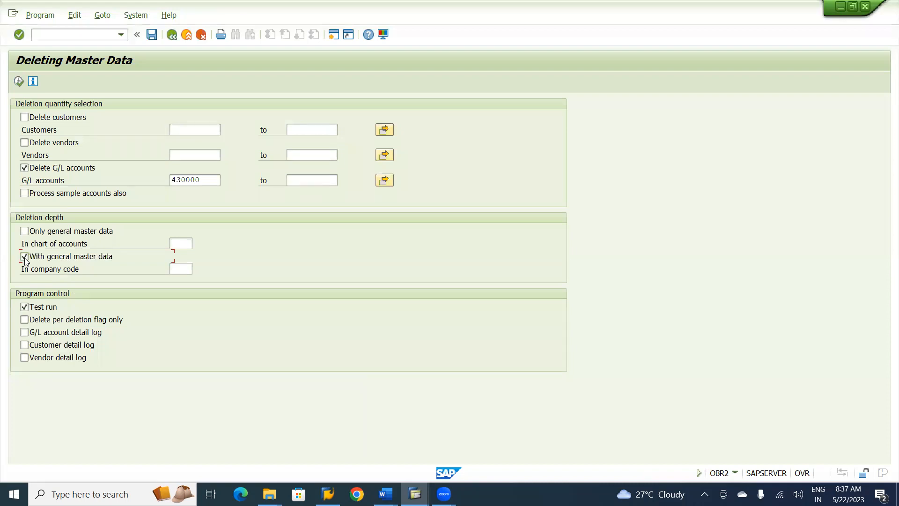
click(25, 258)
click(185, 272)
click(185, 273)
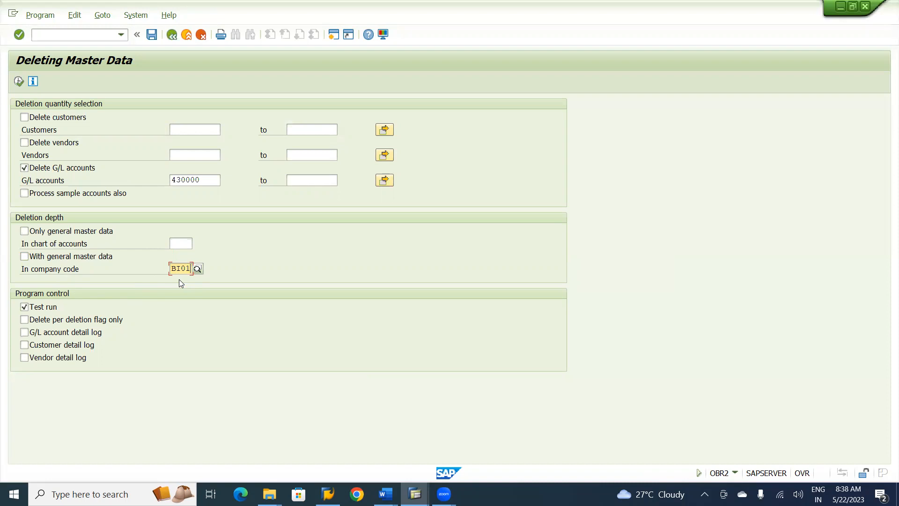
click(19, 81)
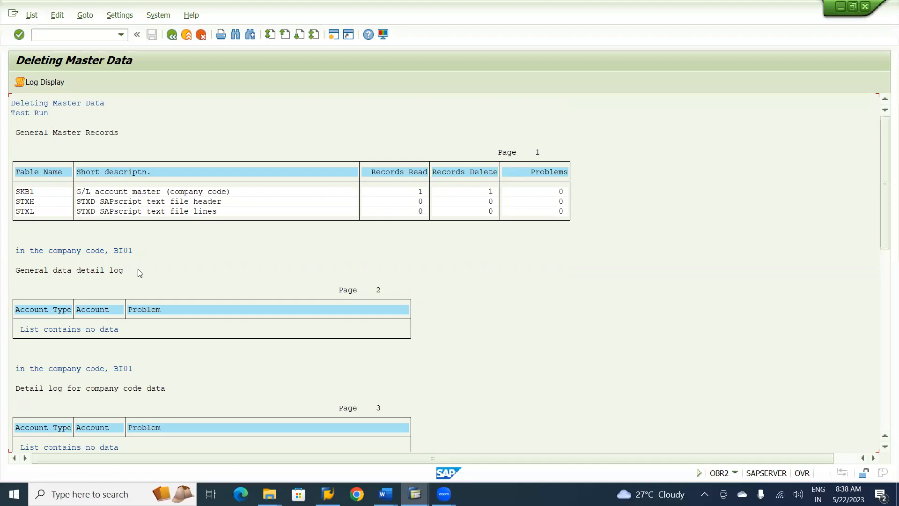
Step: Delete account 430000 from company code BI01 in an update run with Test run turned off, confirming the deletion
click(171, 36)
click(24, 307)
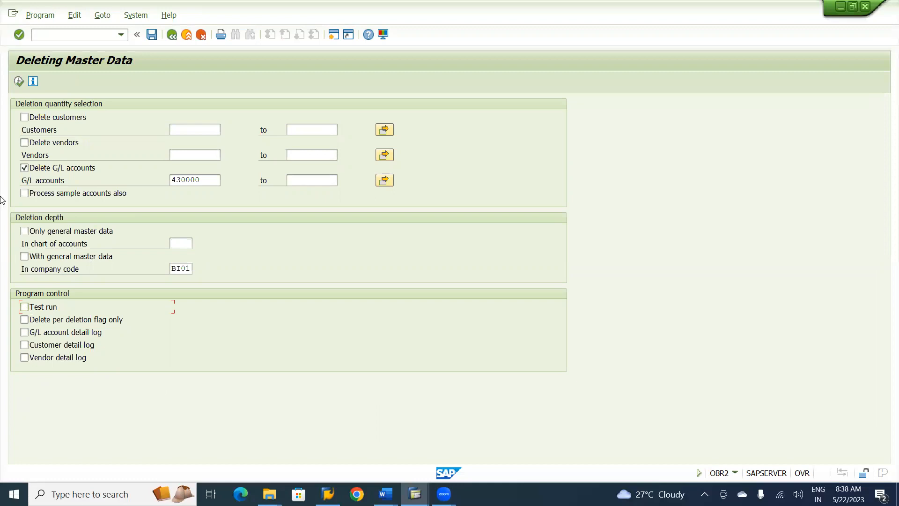
click(19, 81)
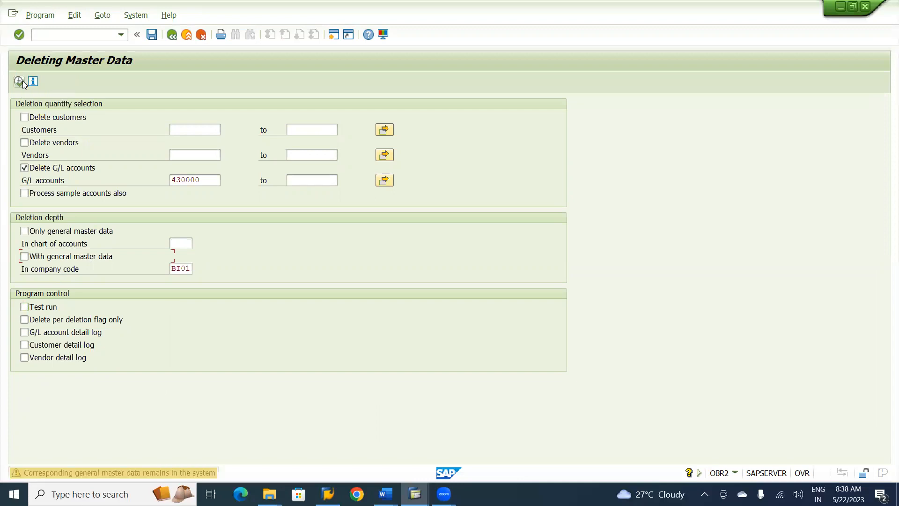
click(22, 82)
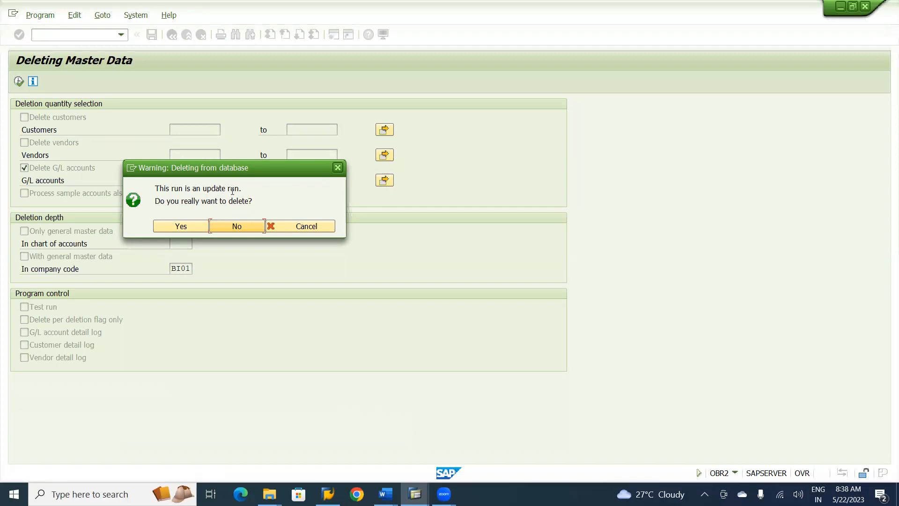
click(194, 226)
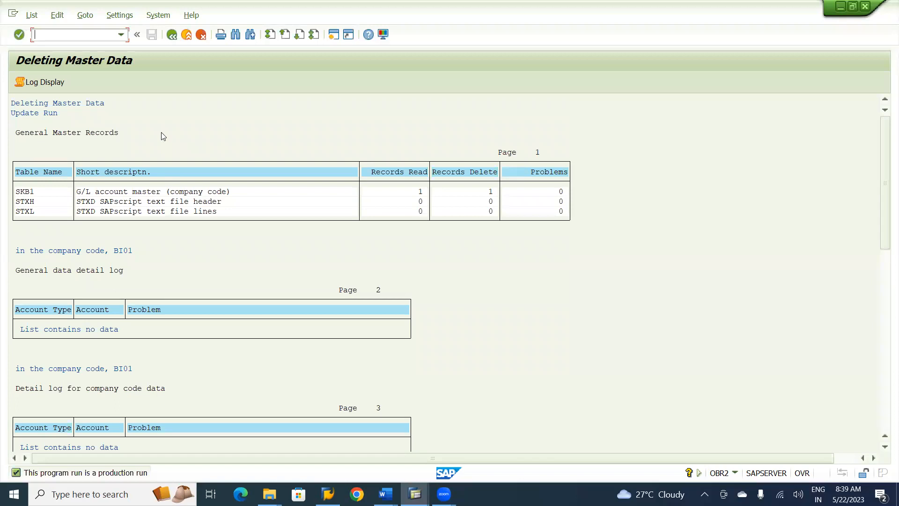
click(172, 35)
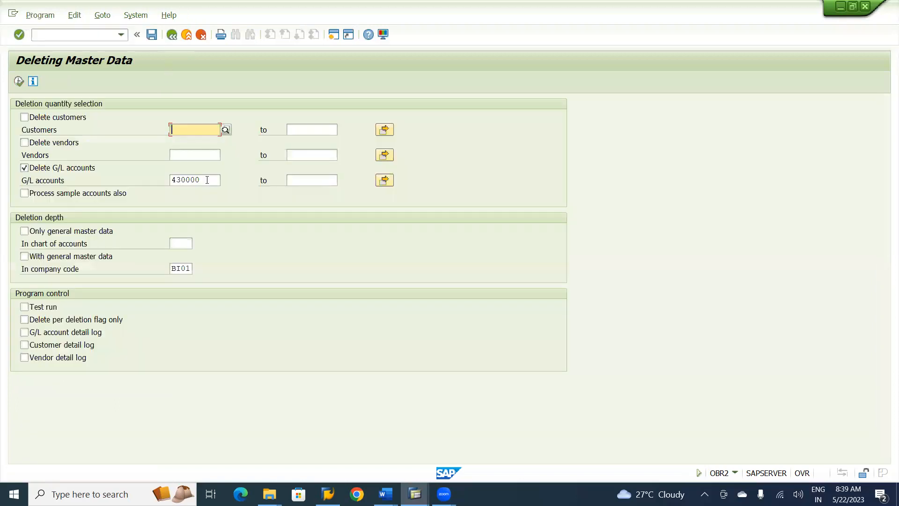
Step: List the G/L accounts of company codes BI01 and BI02 in the account search help
click(212, 181)
click(227, 180)
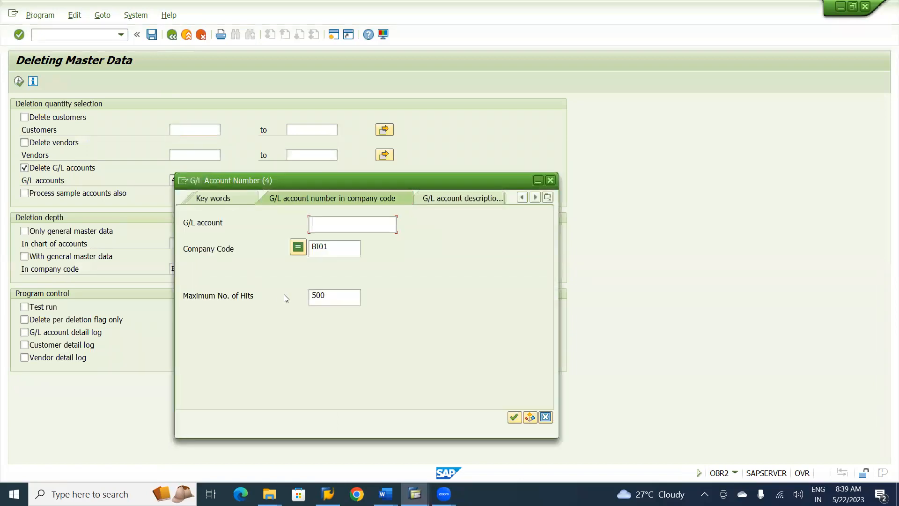
key(Return)
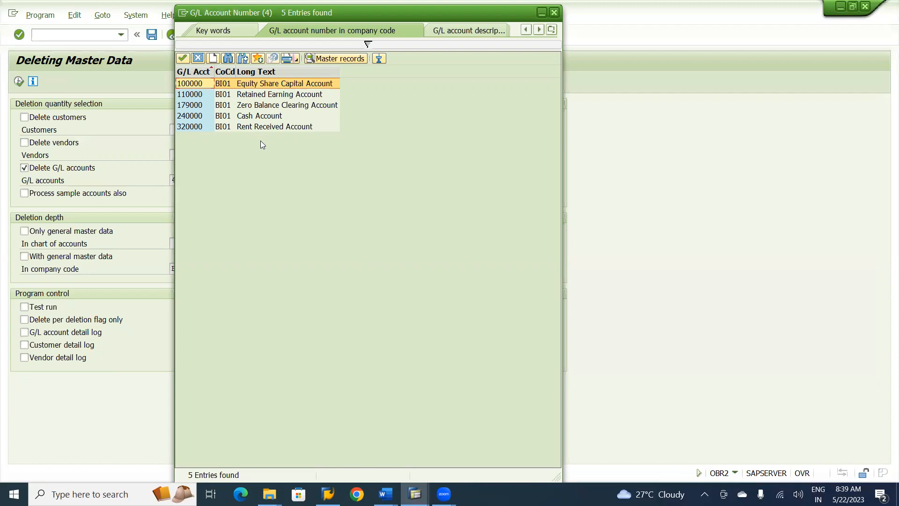
click(312, 57)
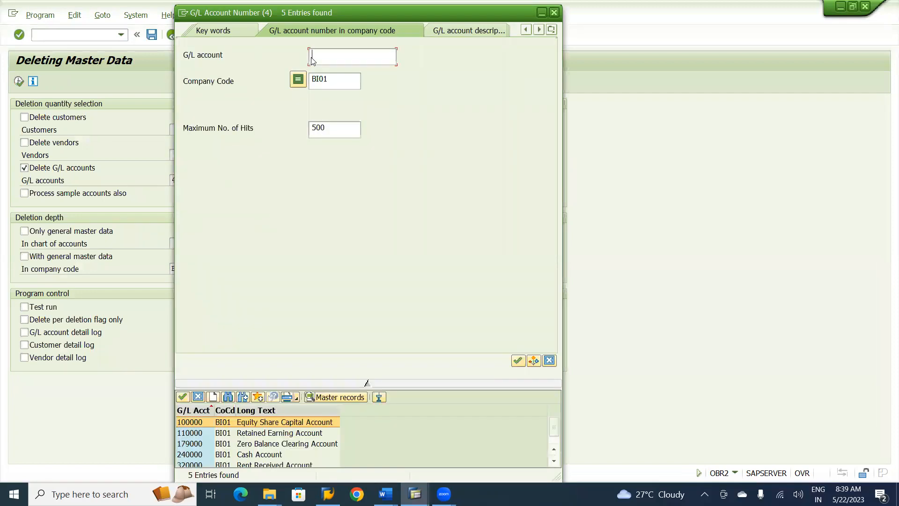
click(337, 78)
text(2)
key(Return)
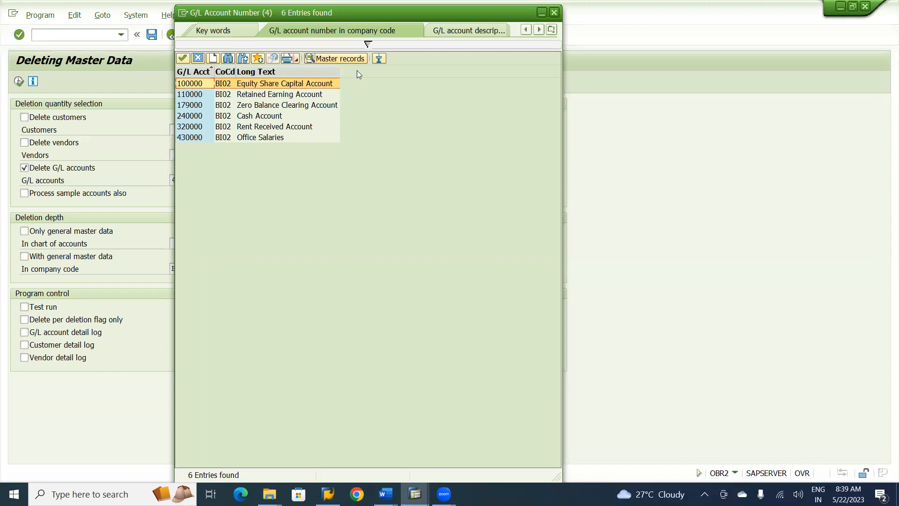
Step: List the G/L accounts of company code BU01 and pick account 430000, Office Salaries
click(374, 47)
text(bu01)
key(Return)
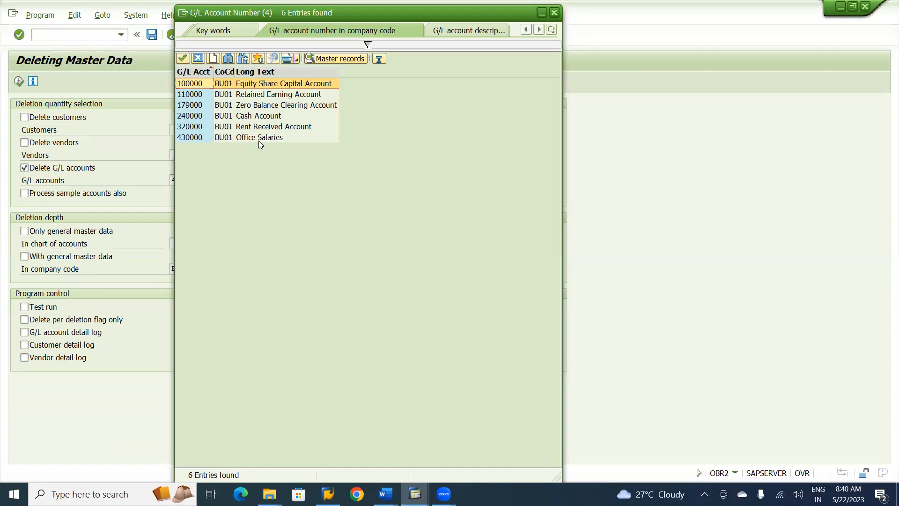
double_click(258, 140)
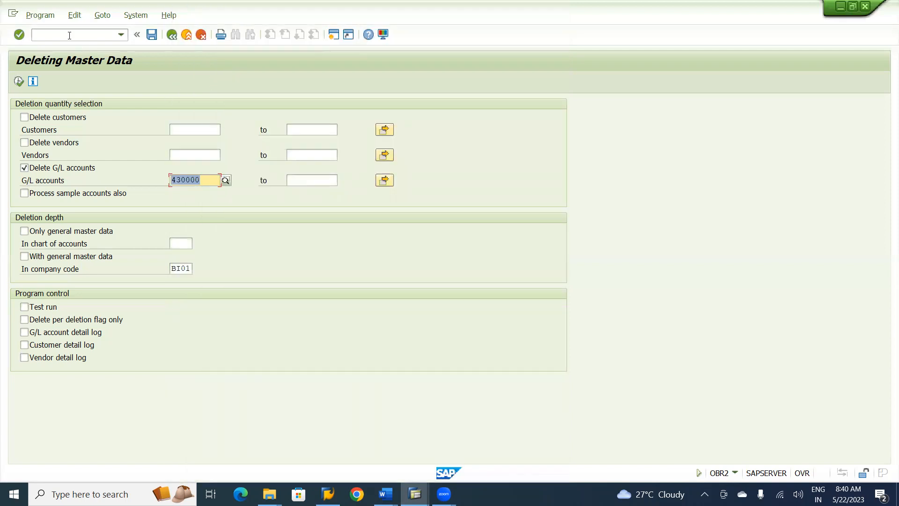
Step: Leave the master data deletion and open transaction FS00 for editing G/L accounts centrally
text(/)
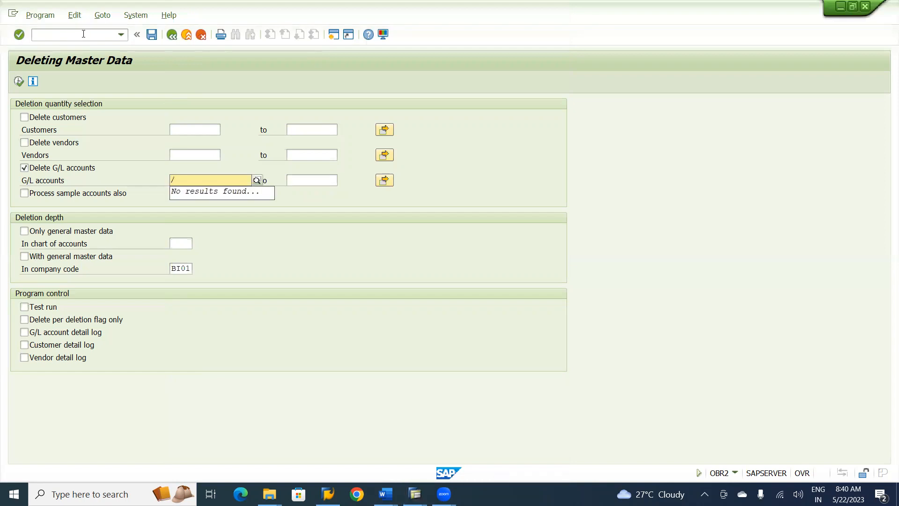
click(84, 34)
text(/nfs00)
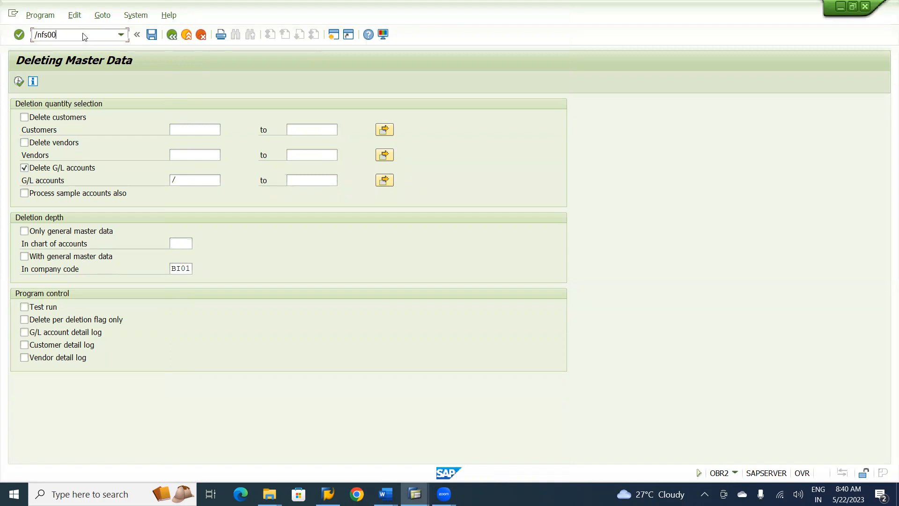
key(Return)
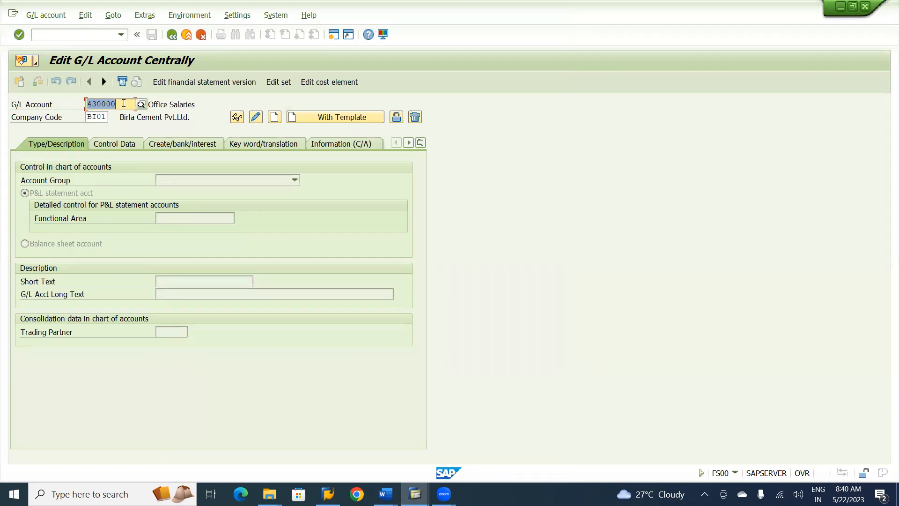
Step: Start creating G/L account 430000 in company code BI01, using account 430000 of company code BI02 as the template
click(87, 104)
click(347, 117)
text(430000)
key(Tab)
text(bi02)
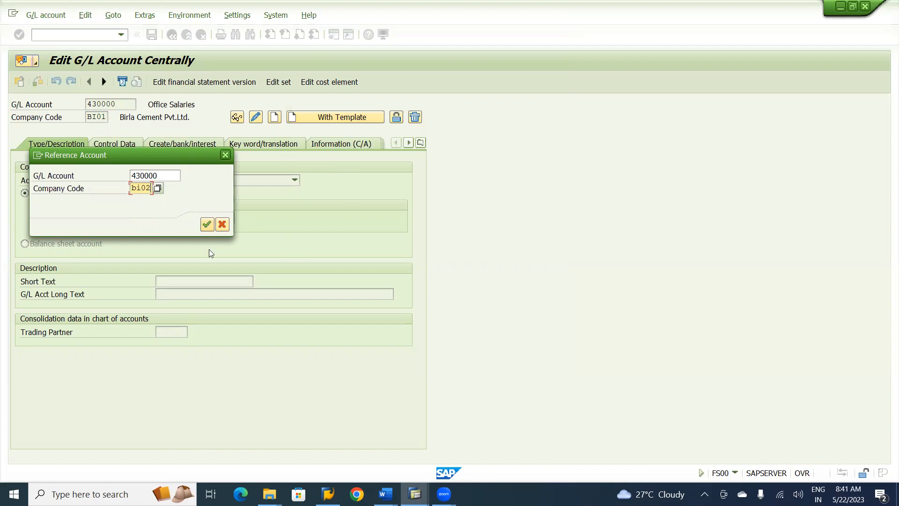
click(205, 227)
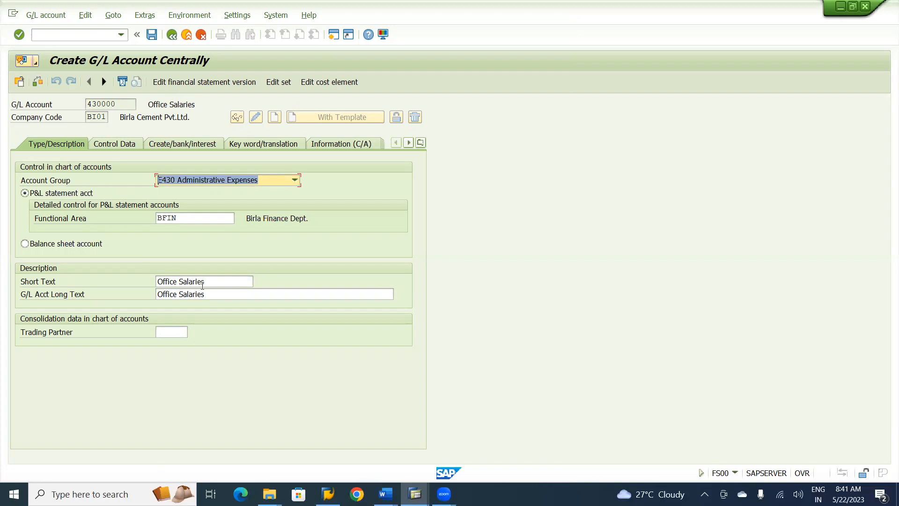
Step: Set both the short text and the G/L account long text to Salary Account and save the new account
click(214, 283)
key(BackSpace)
key(BackSpace)
key(BackSpace)
key(BackSpace)
key(BackSpace)
key(BackSpace)
key(BackSpace)
key(BackSpace)
key(BackSpace)
key(BackSpace)
key(BackSpace)
key(BackSpace)
key(BackSpace)
key(BackSpace)
key(BackSpace)
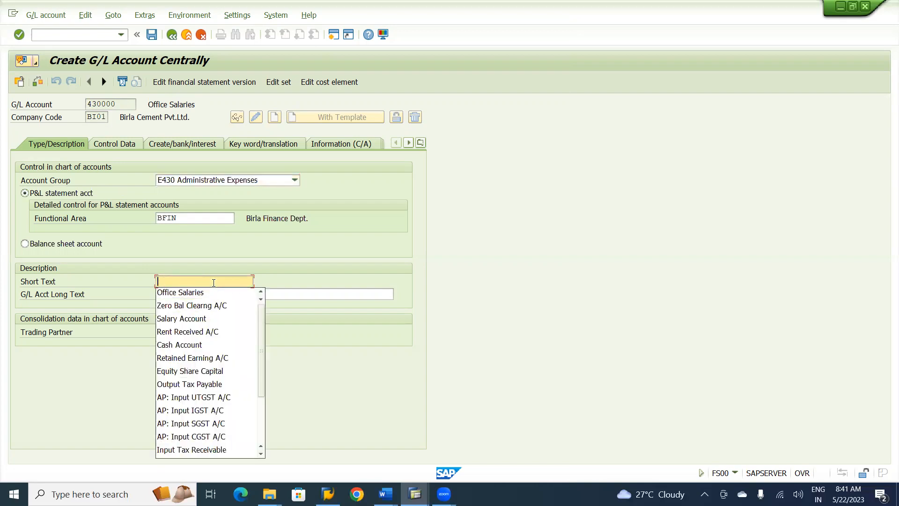
text(Sala)
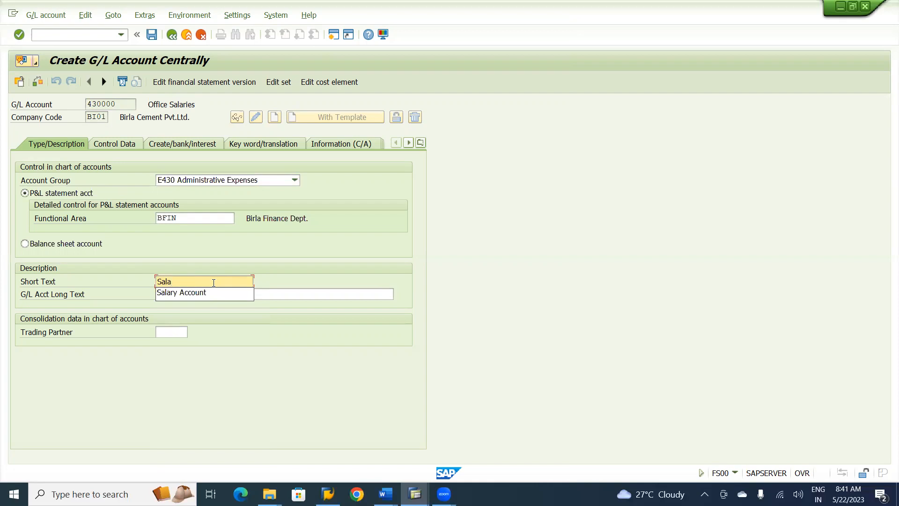
key(Down)
key(Tab)
text(Sal)
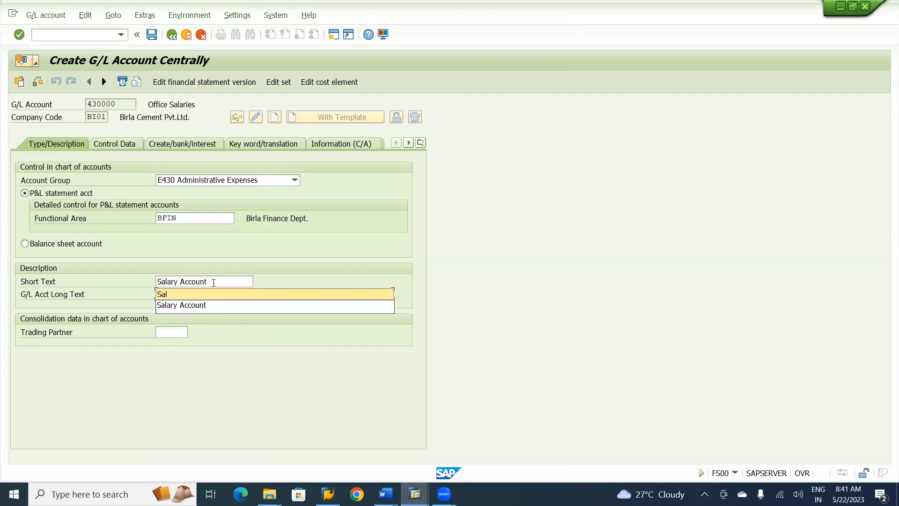
key(Down)
key(Tab)
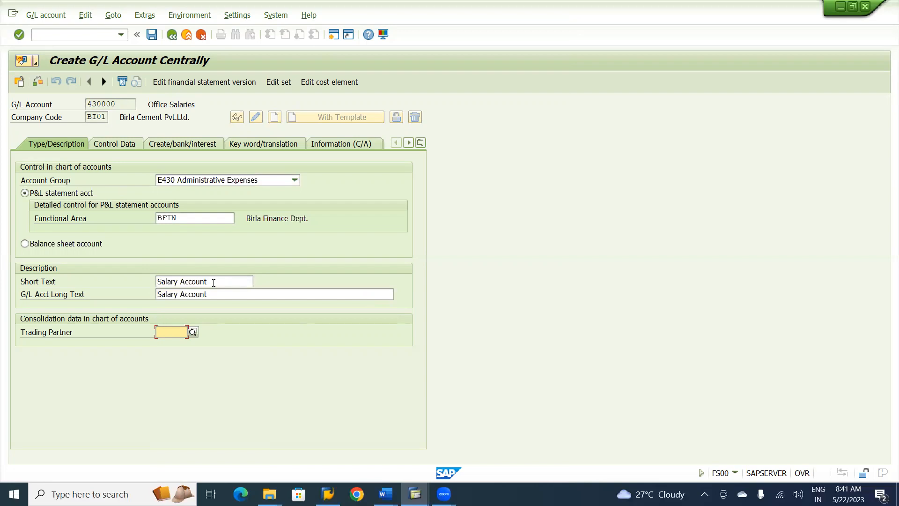
click(153, 34)
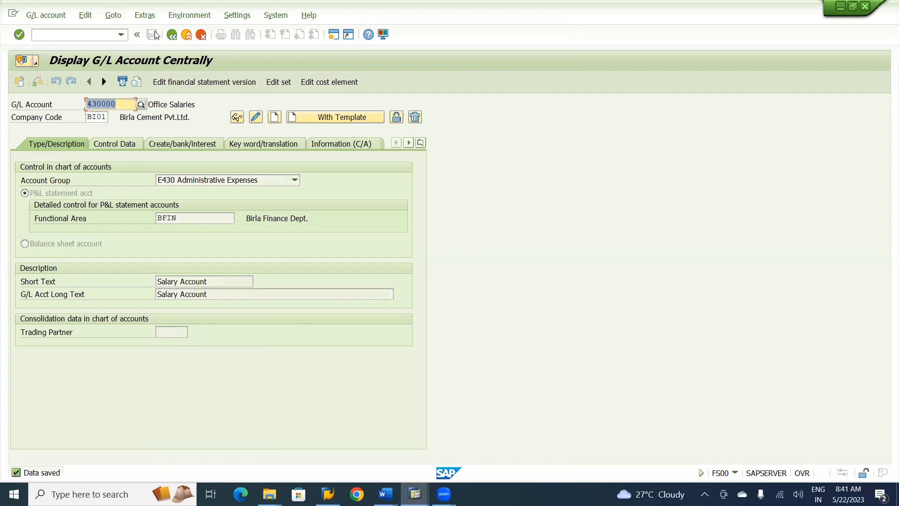
Step: Review the saved account's control data and its document creation, bank and interest settings
click(116, 145)
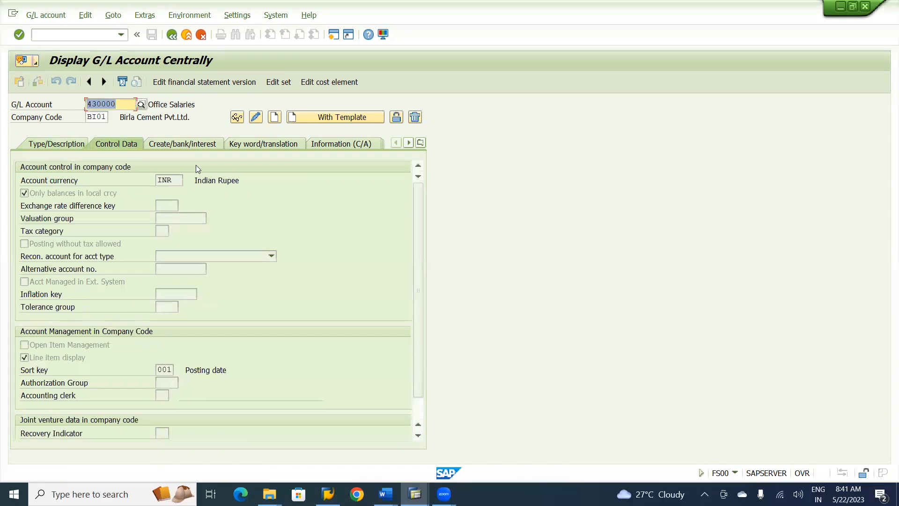
click(191, 147)
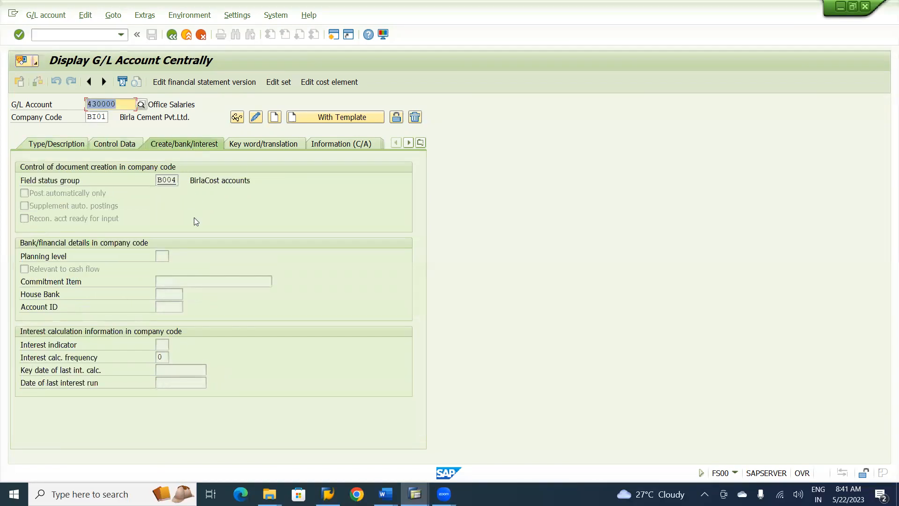